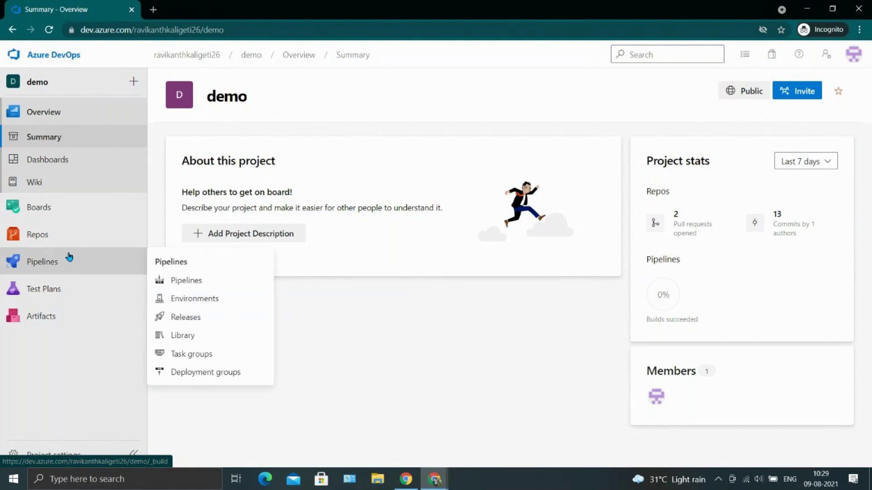
Look at the demo project's Pipelines and Work items, then reopen the project from the projects list.
{"action": "left_click", "coordinate": [69, 258]}
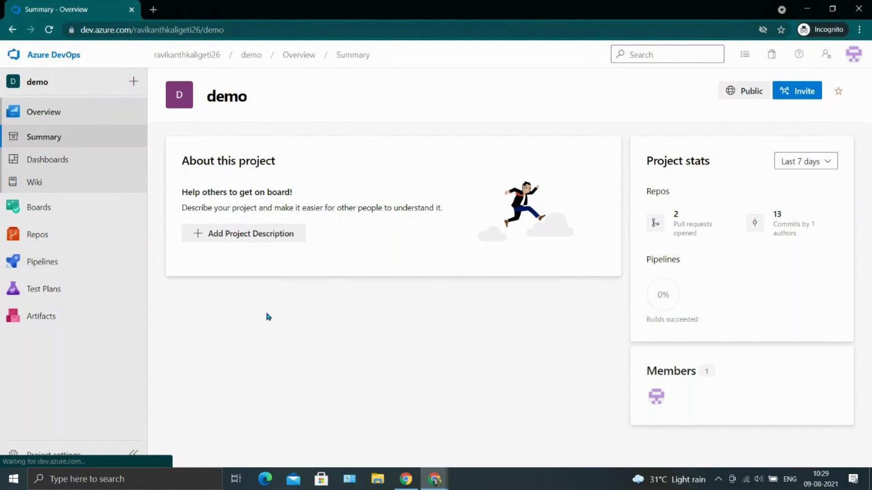
{"action": "mouse_move", "coordinate": [57, 240]}
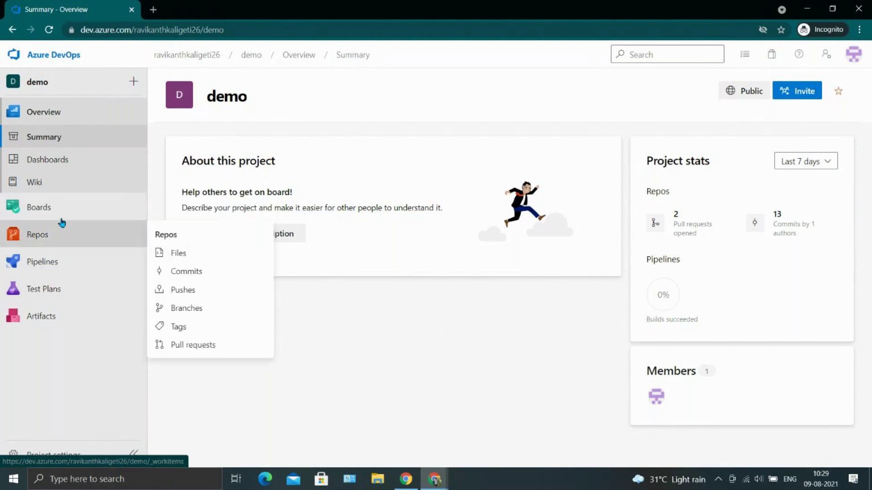
{"action": "mouse_move", "coordinate": [62, 214]}
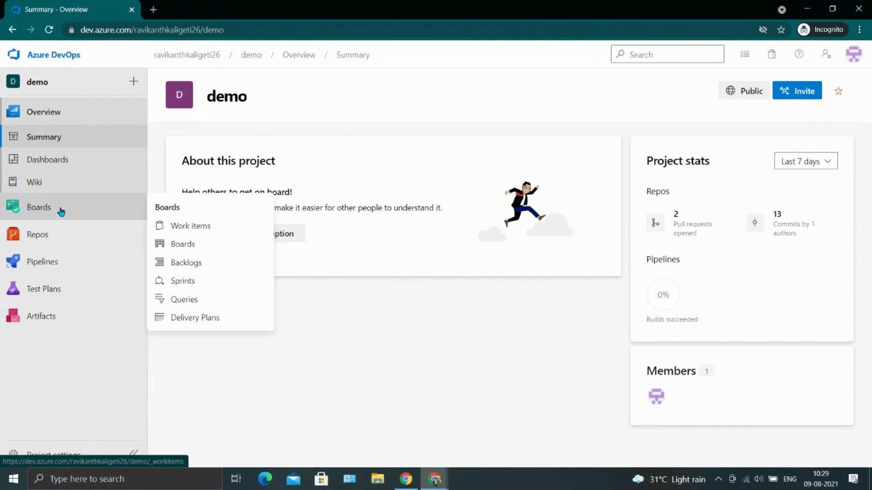
{"action": "left_click", "coordinate": [61, 212]}
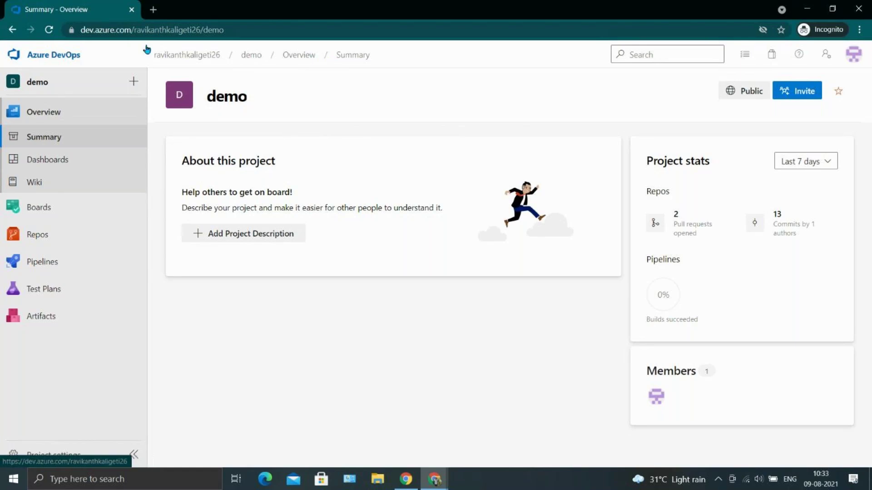
{"action": "left_click", "coordinate": [84, 54]}
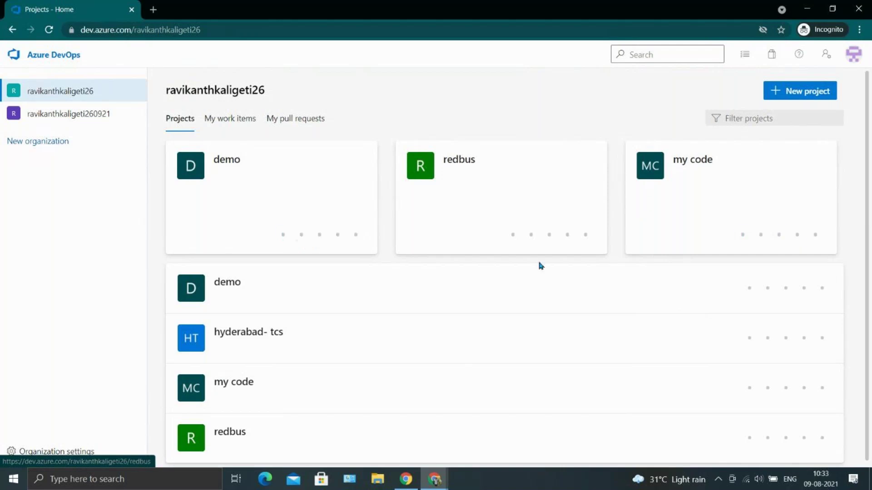
{"action": "left_click", "coordinate": [208, 171]}
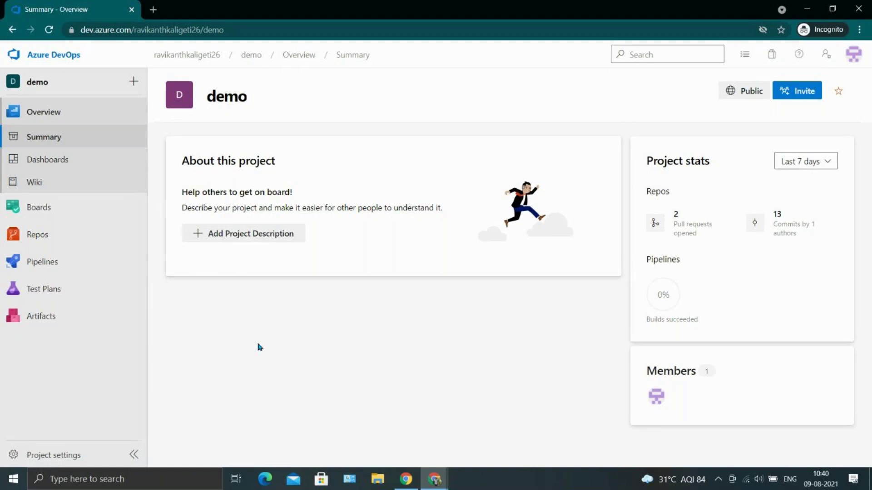
Expand Boards in the demo project's sidebar and go to Work items.
{"action": "left_click", "coordinate": [7, 208]}
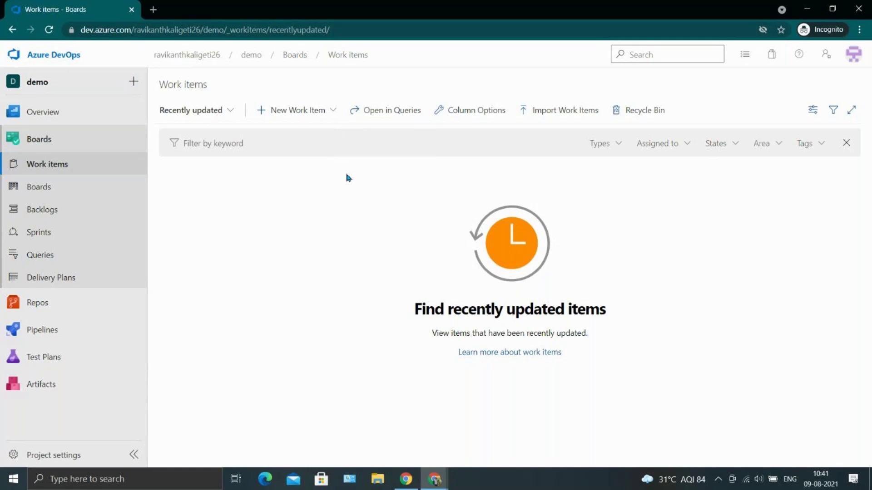
Search Bing for 'jira' in a new tab and browse its image results, previewing the Kanban board.
{"action": "left_click", "coordinate": [153, 10]}
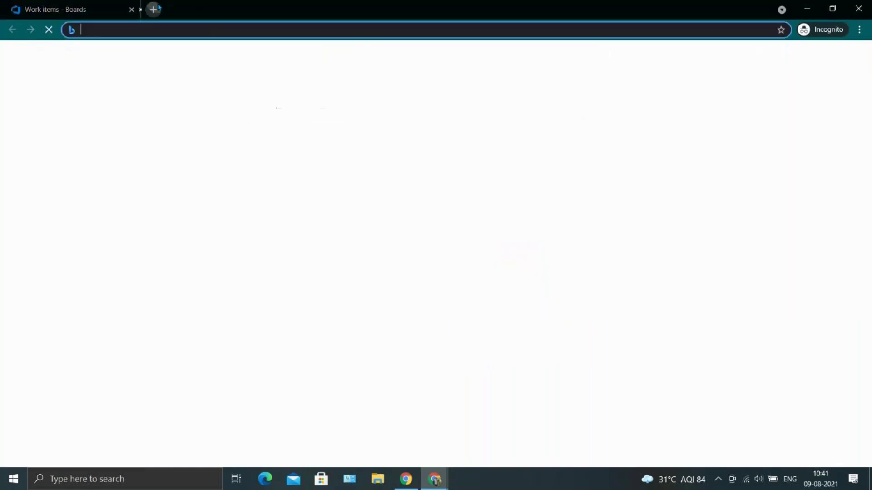
{"action": "type", "text": "j"}
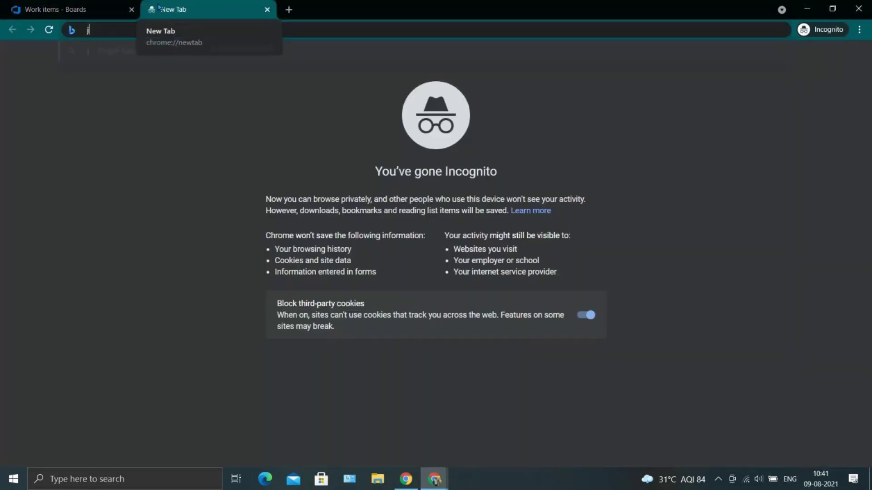
{"action": "type", "text": "ira"}
{"action": "key", "text": "Return"}
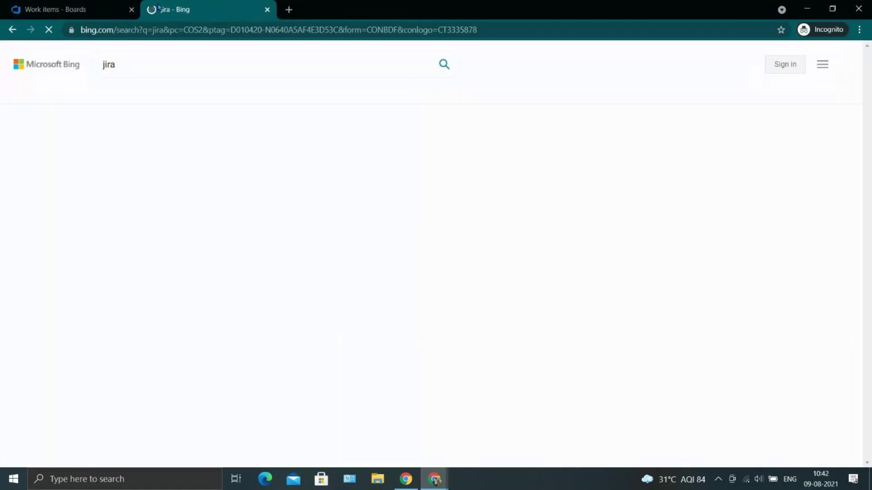
{"action": "left_click", "coordinate": [147, 92]}
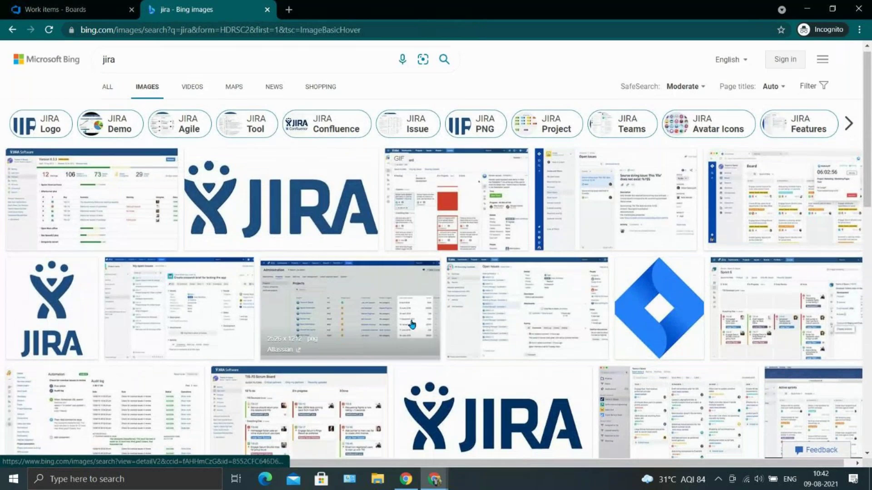
{"action": "left_click", "coordinate": [474, 190]}
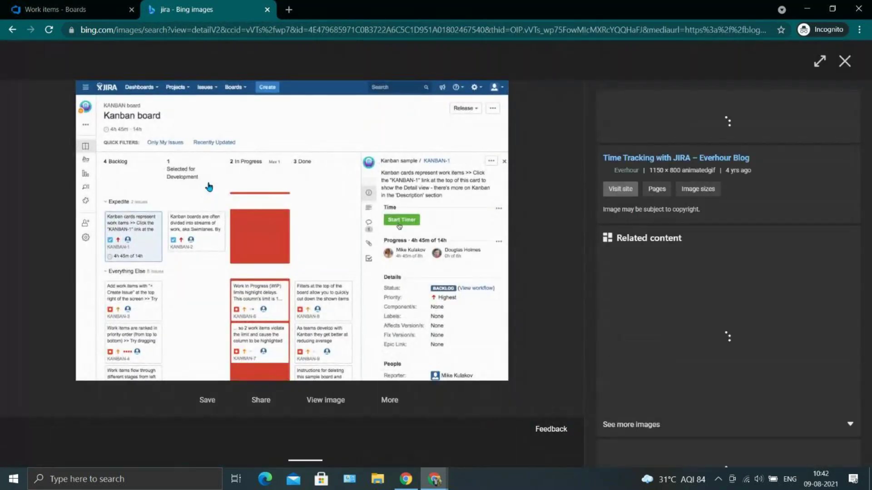
{"action": "left_click", "coordinate": [12, 30]}
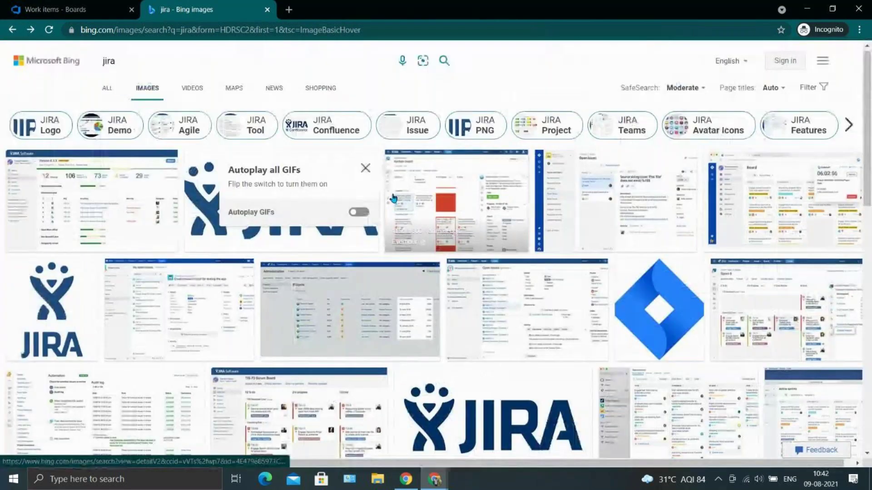
{"action": "scroll", "coordinate": [394, 199], "scroll_direction": "down", "scroll_amount": 3}
View the DZone article's Jira 'Sprint 6' scrum board image at full size.
{"action": "left_click", "coordinate": [394, 198]}
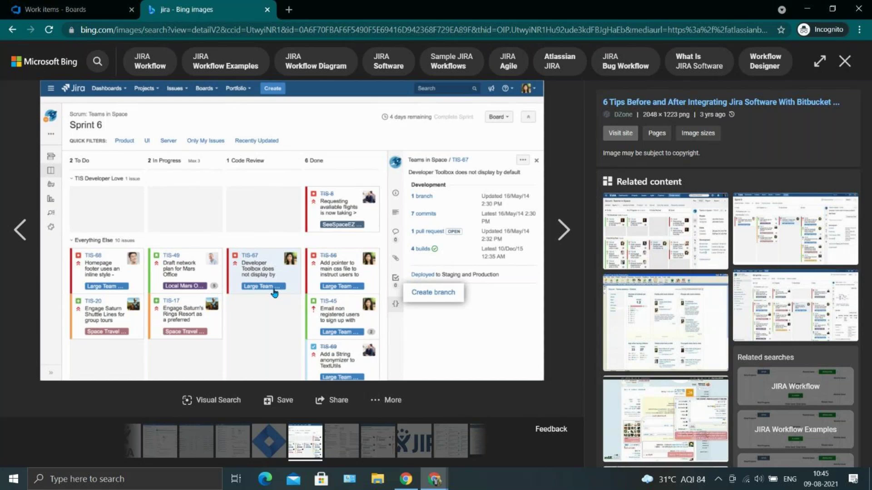
Compare the Azure DevOps work items page against the Jira board image by alternating tabs.
{"action": "left_click", "coordinate": [71, 5]}
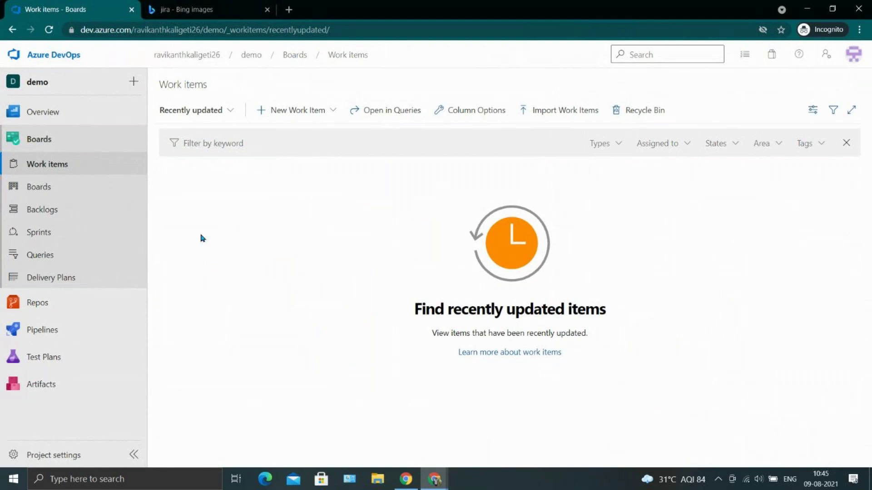
{"action": "left_click", "coordinate": [206, 9]}
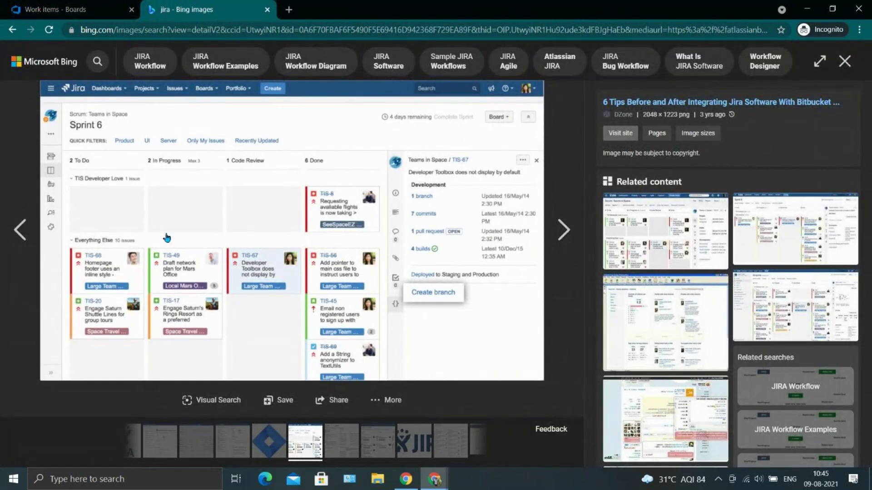
{"action": "left_click", "coordinate": [86, 5]}
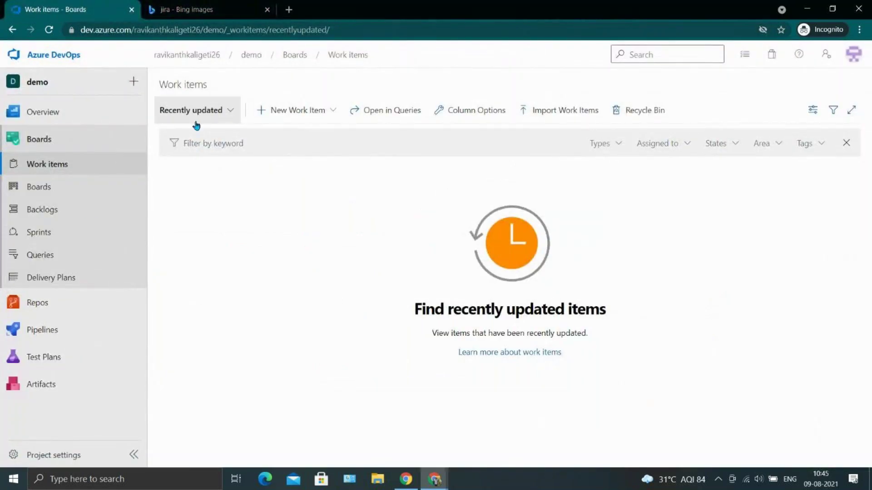
{"action": "left_click", "coordinate": [187, 6]}
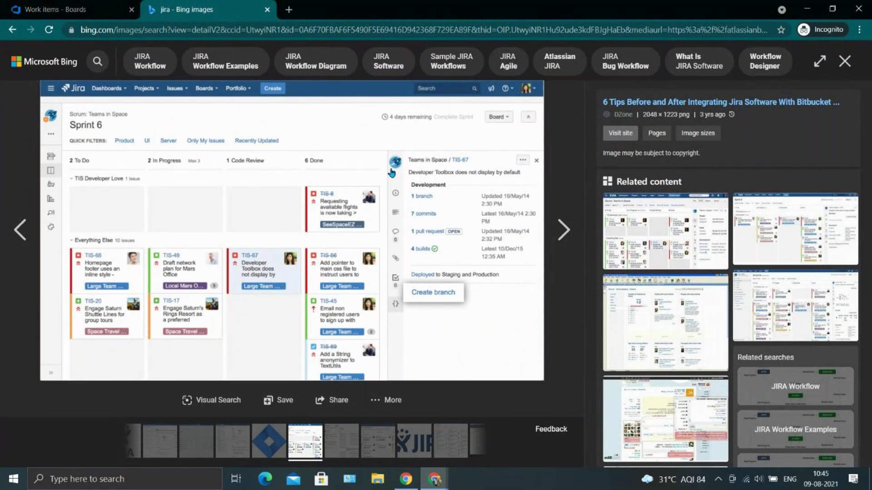
{"action": "left_click", "coordinate": [113, 6]}
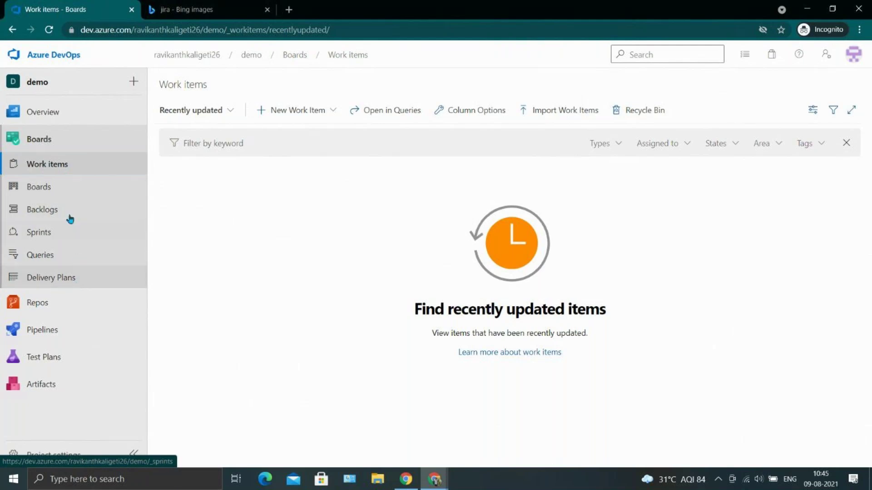
Look at the project's Boards view, then return to the Work items window via the taskbar preview.
{"action": "left_click", "coordinate": [61, 198]}
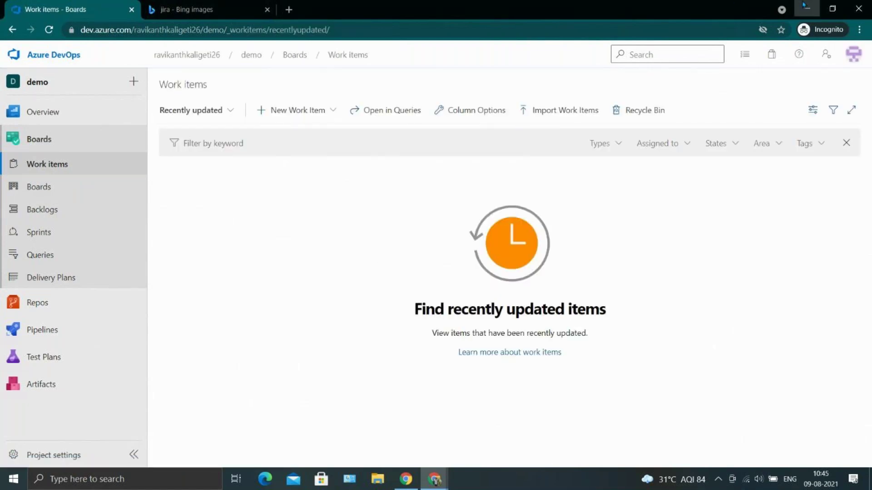
{"action": "key", "text": "alt+Tab"}
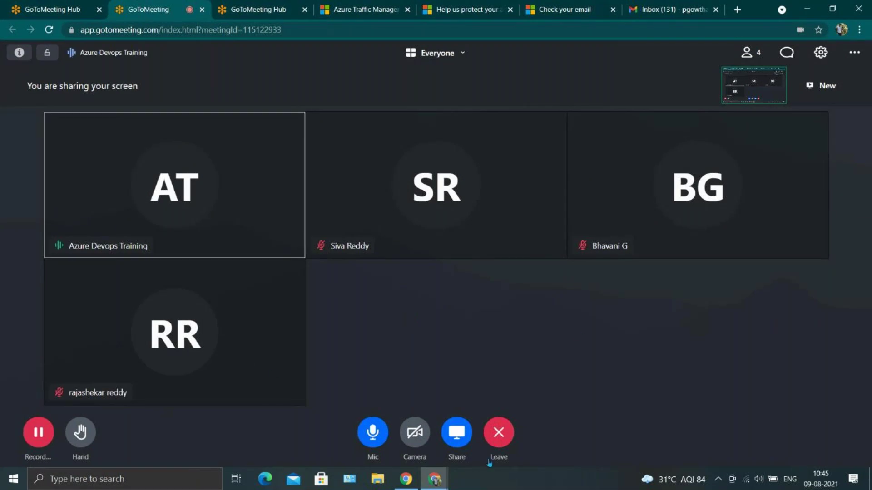
{"action": "mouse_move", "coordinate": [442, 477]}
{"action": "left_click", "coordinate": [480, 438]}
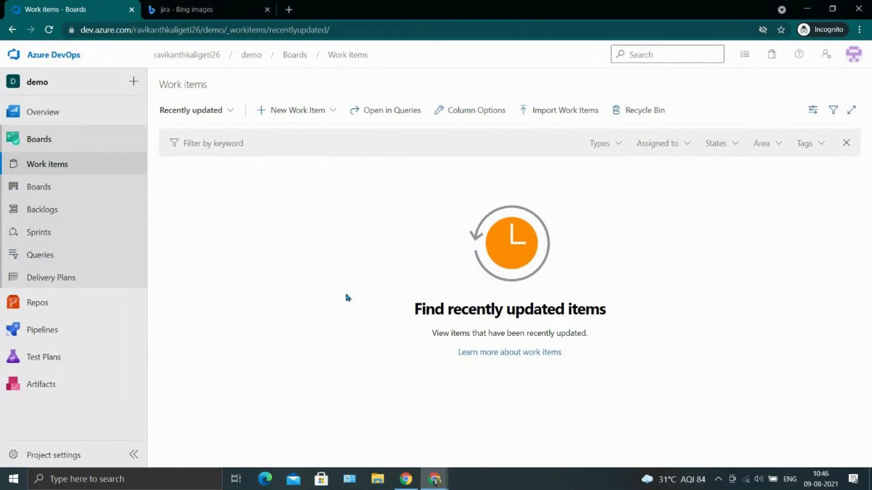
Expand the New Work Item dropdown to list Epic, Issue and Task.
{"action": "left_click", "coordinate": [307, 120]}
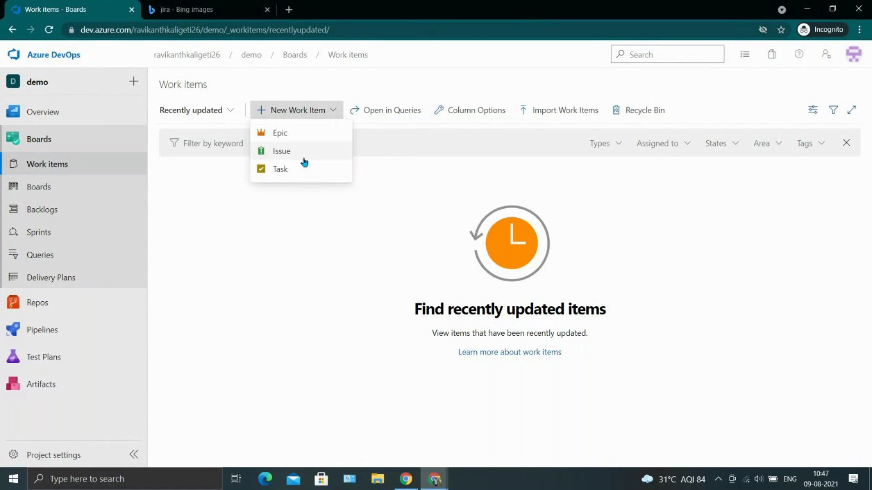
{"action": "left_click", "coordinate": [293, 8]}
Load google.com in the new tab after a mistaken 'goo' Bing search.
{"action": "type", "text": "goo"}
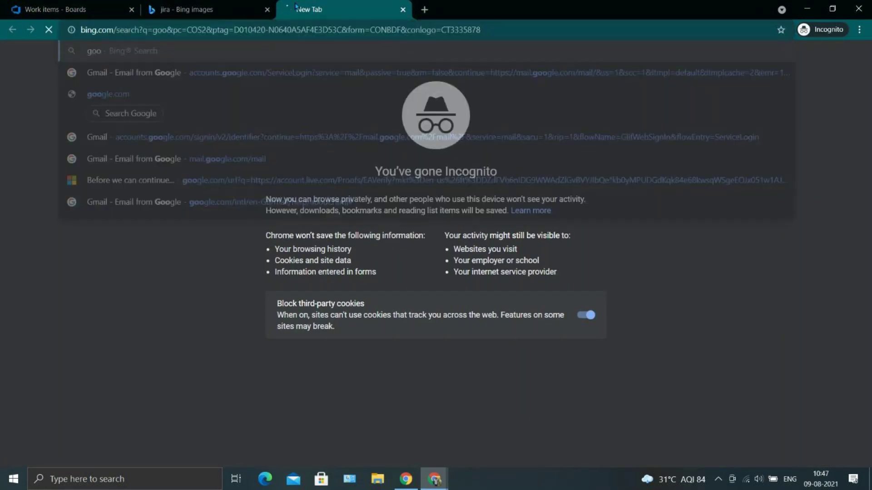
{"action": "key", "text": "Return"}
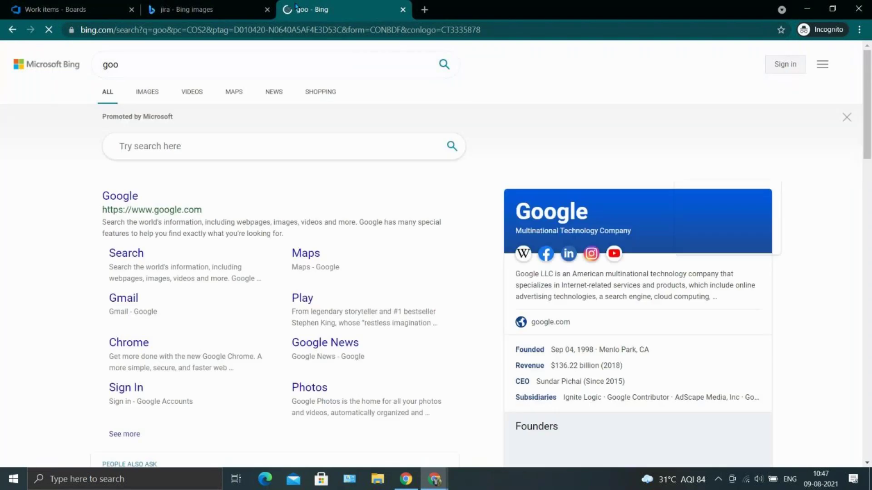
{"action": "left_click", "coordinate": [149, 38]}
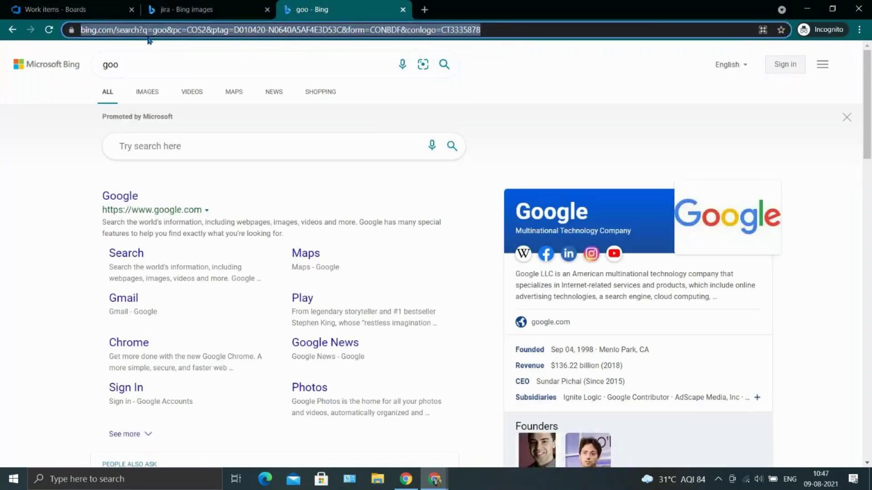
{"action": "type", "text": "gogglr"}
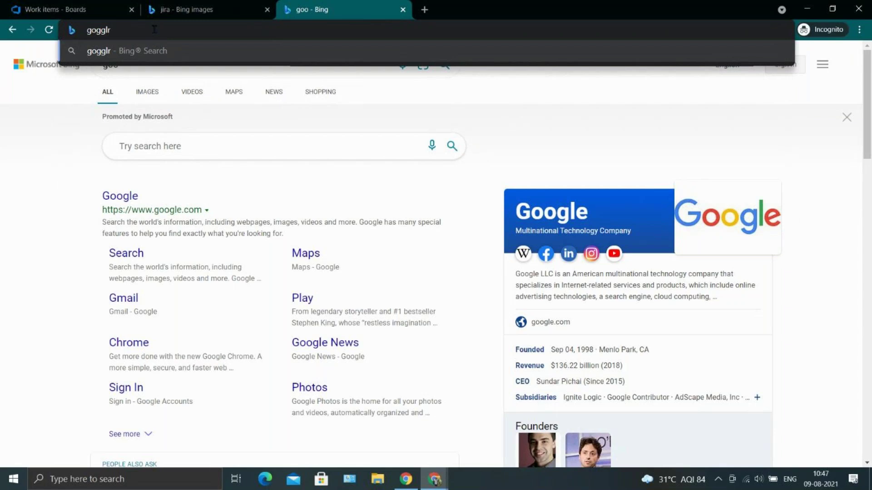
{"action": "key", "text": "BackSpace"}
{"action": "key", "text": "BackSpace"}
{"action": "key", "text": "BackSpace"}
{"action": "key", "text": "BackSpace"}
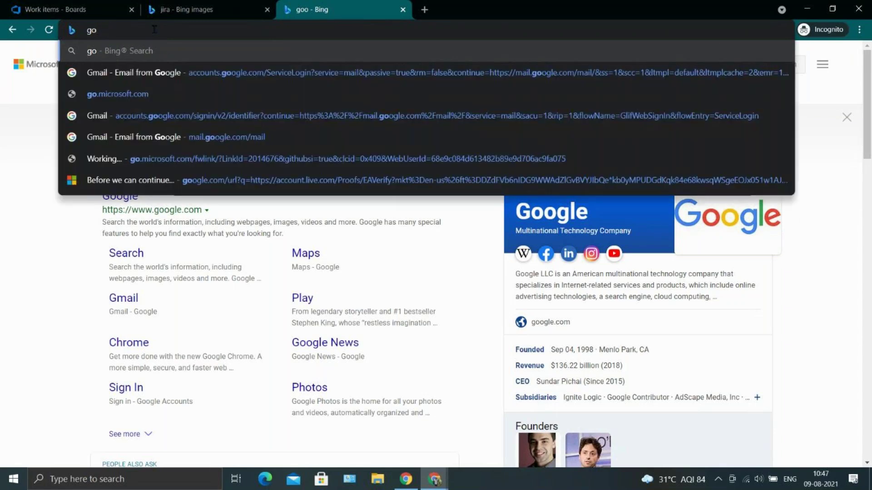
{"action": "type", "text": "o"}
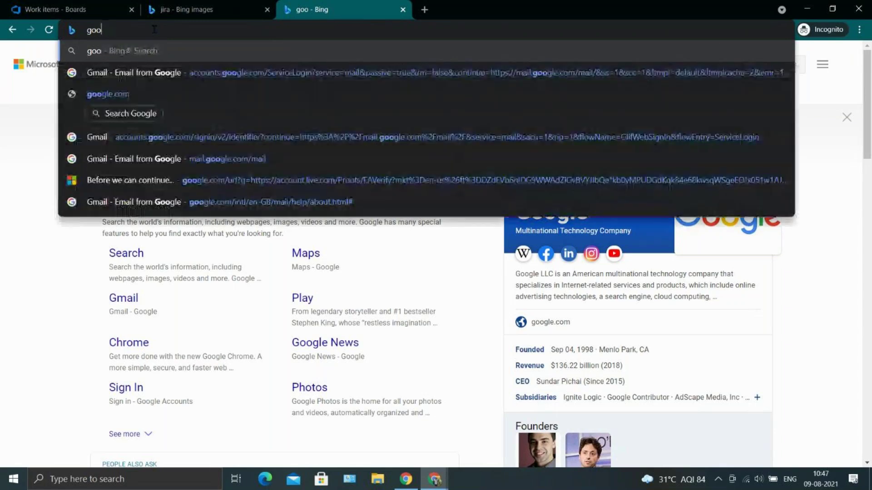
{"action": "type", "text": "gle"}
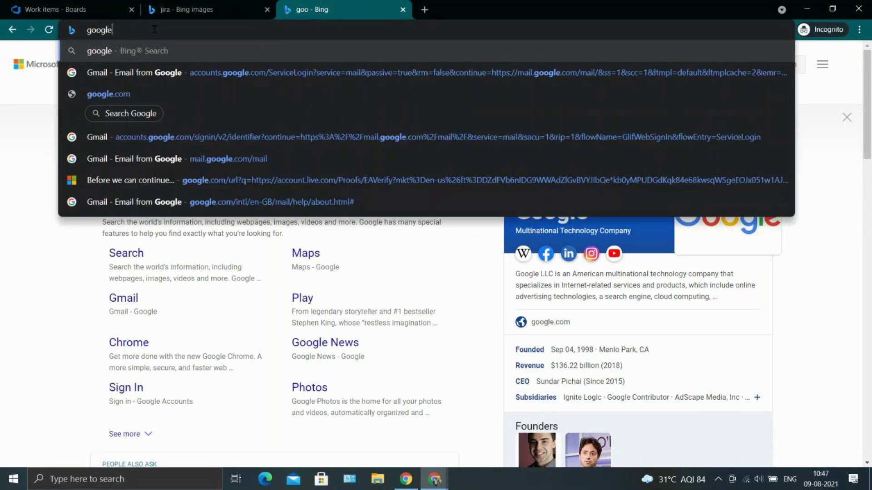
{"action": "type", "text": ".c"}
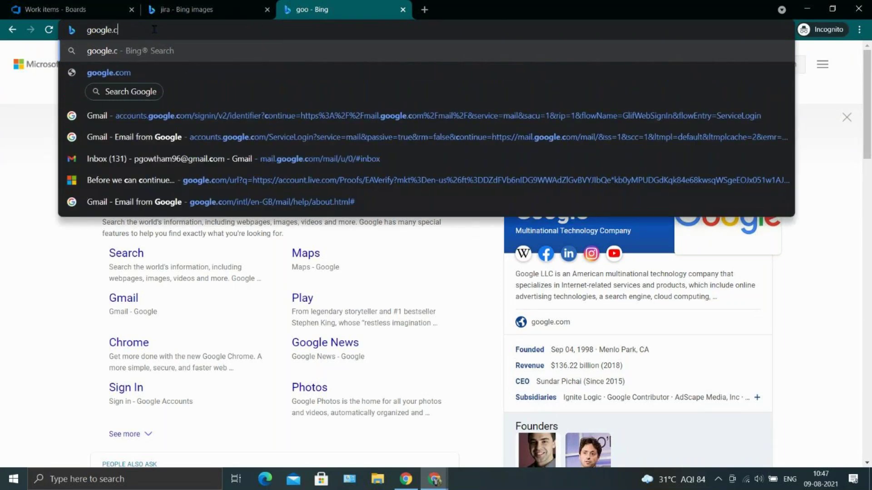
{"action": "key", "text": "BackSpace"}
{"action": "key", "text": "BackSpace"}
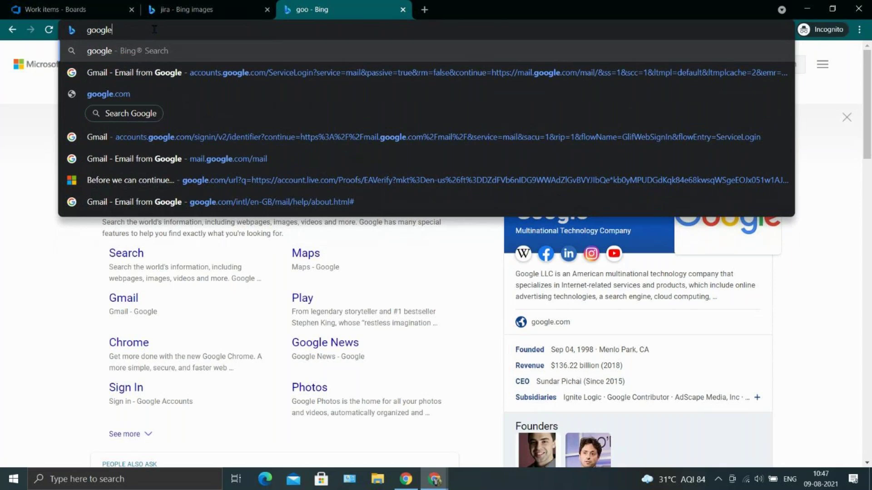
{"action": "key", "text": "ctrl+Return"}
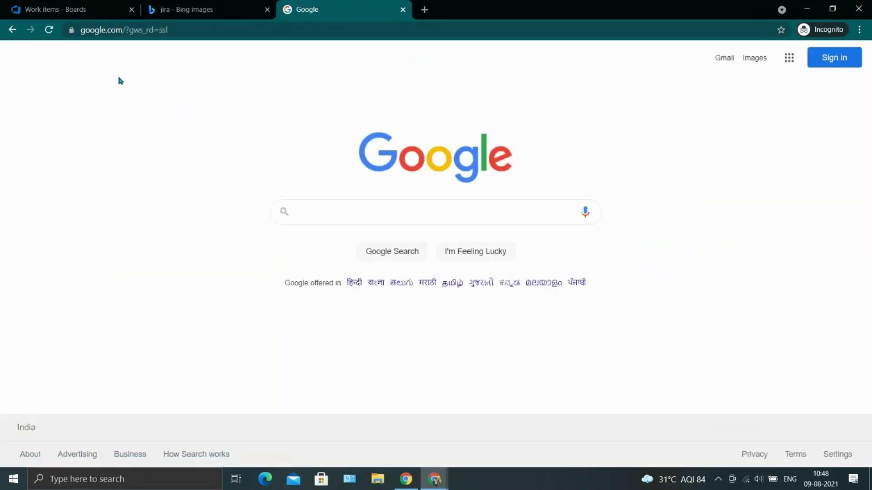
Search Google for 'what is epic and user story in agile' and open the Ascendle article.
{"action": "left_click", "coordinate": [325, 220]}
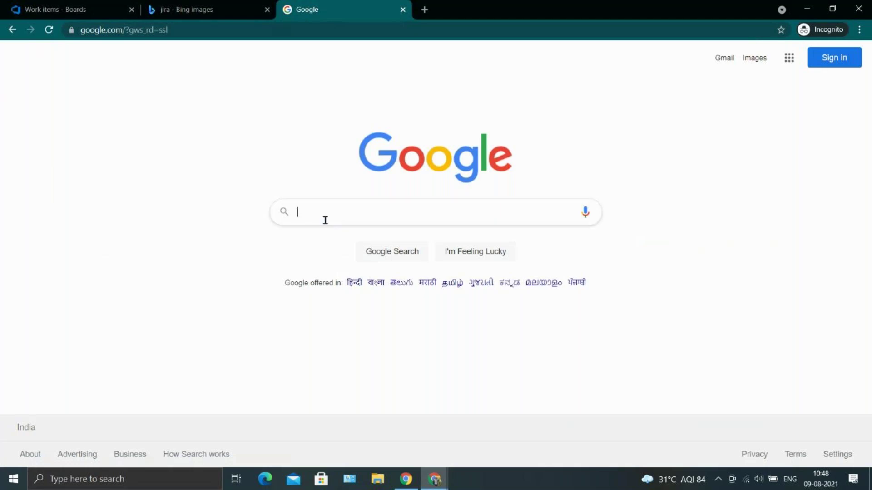
{"action": "type", "text": "w"}
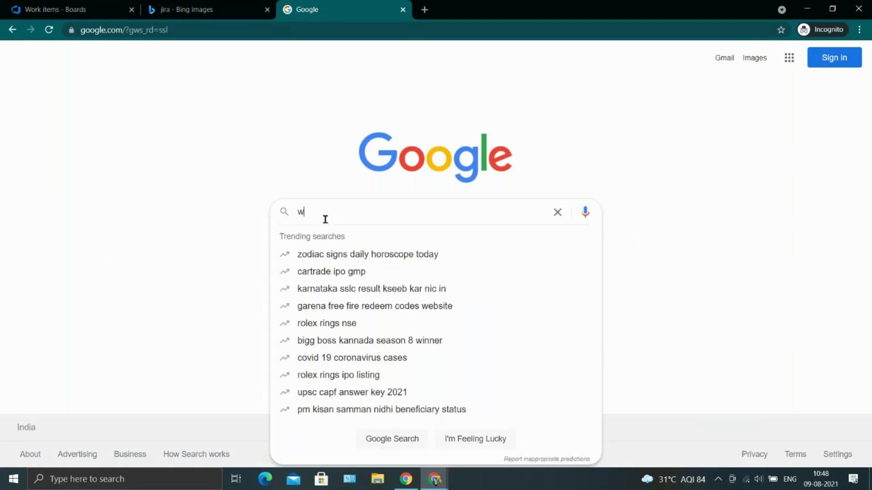
{"action": "type", "text": "hat is epic and"}
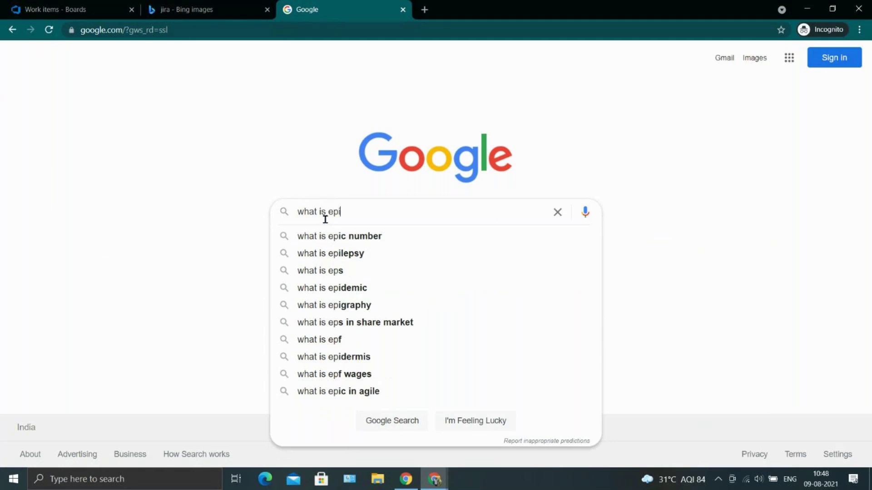
{"action": "key", "text": "Down"}
{"action": "key", "text": "Down"}
{"action": "key", "text": "Up"}
{"action": "key", "text": "Return"}
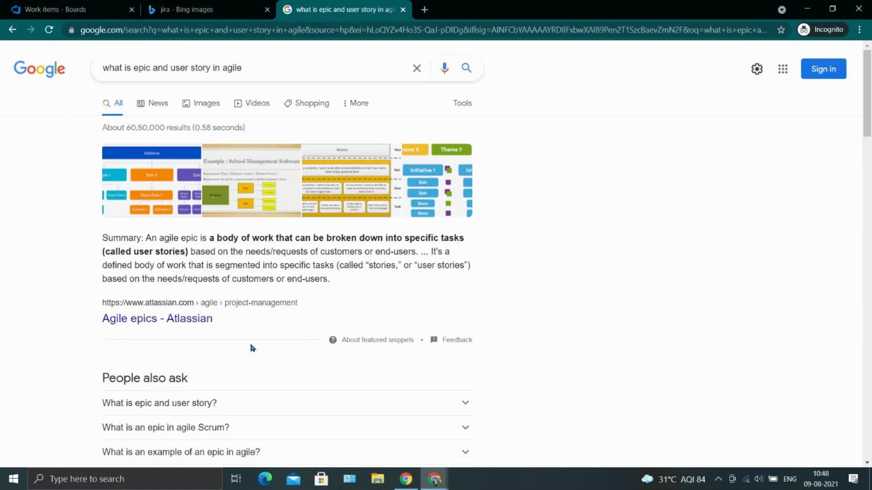
{"action": "scroll", "coordinate": [251, 346], "scroll_direction": "down", "scroll_amount": 5}
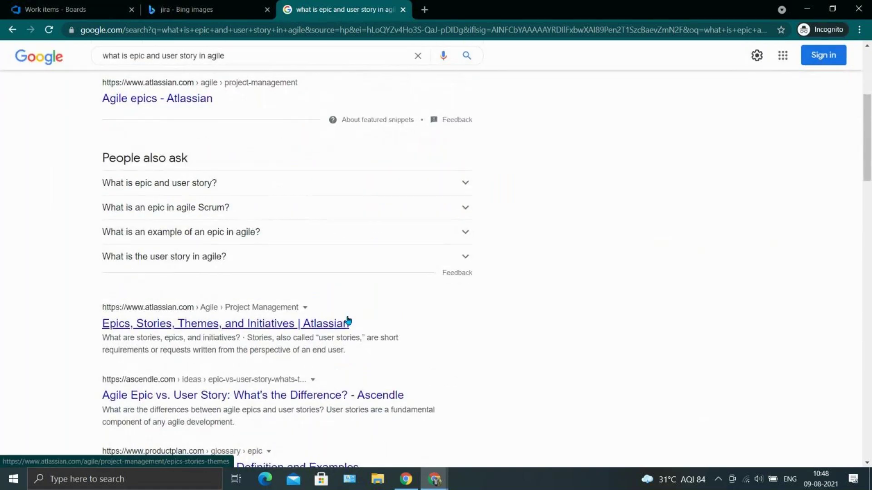
{"action": "scroll", "coordinate": [348, 321], "scroll_direction": "down", "scroll_amount": 1}
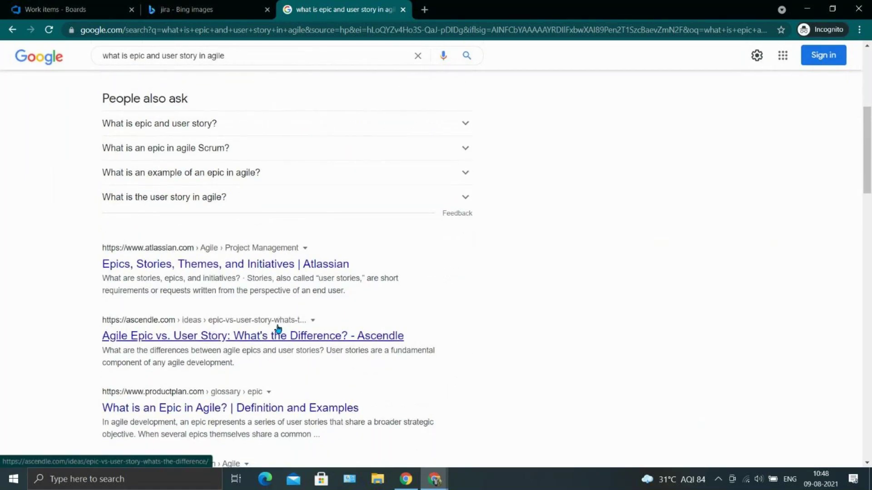
{"action": "left_click", "coordinate": [278, 328]}
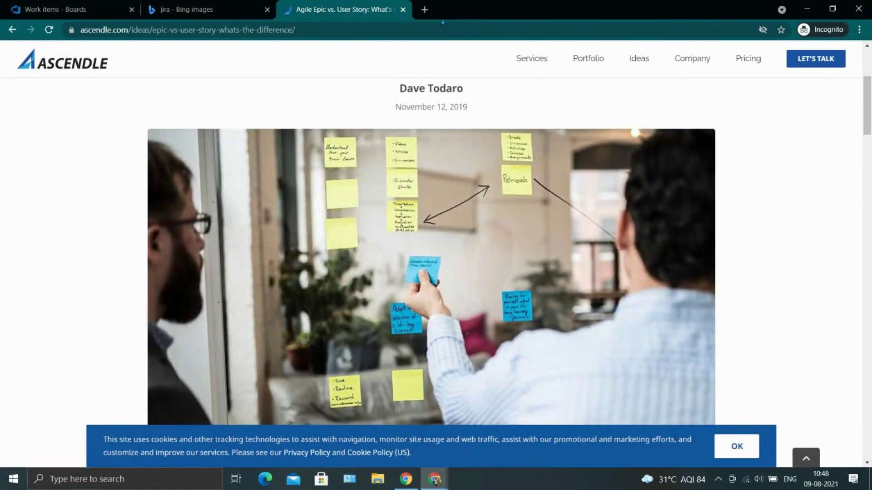
In a new tab, search Bing for 'diffrenece between issue and task' and scan the results.
{"action": "left_click", "coordinate": [426, 12]}
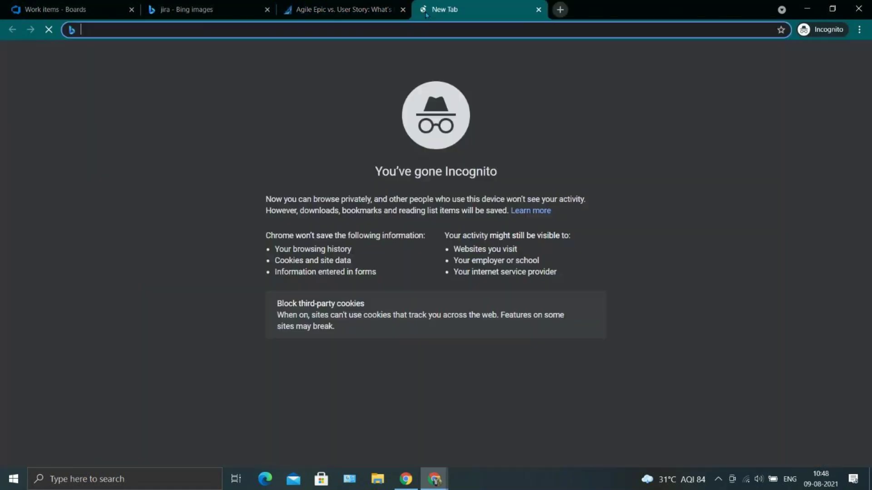
{"action": "type", "text": "diff"}
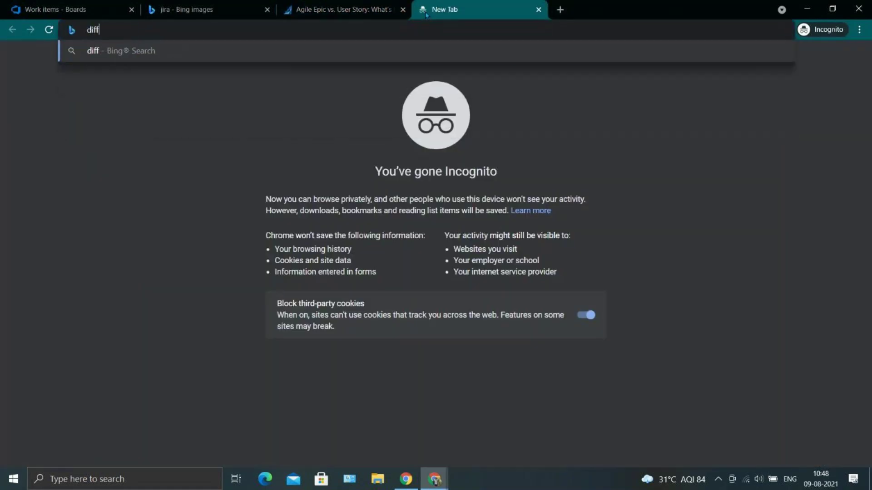
{"action": "type", "text": "renece between epic"}
{"action": "key", "text": "BackSpace"}
{"action": "key", "text": "BackSpace"}
{"action": "key", "text": "BackSpace"}
{"action": "key", "text": "BackSpace"}
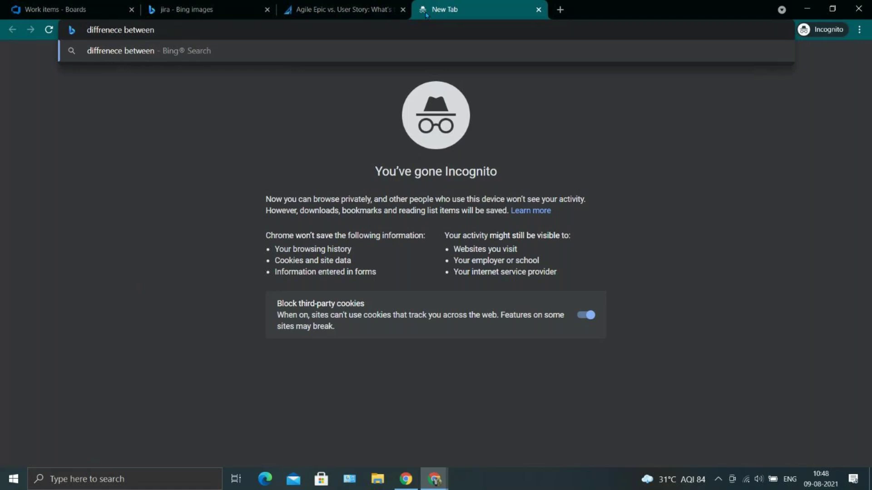
{"action": "type", "text": "issue and task"}
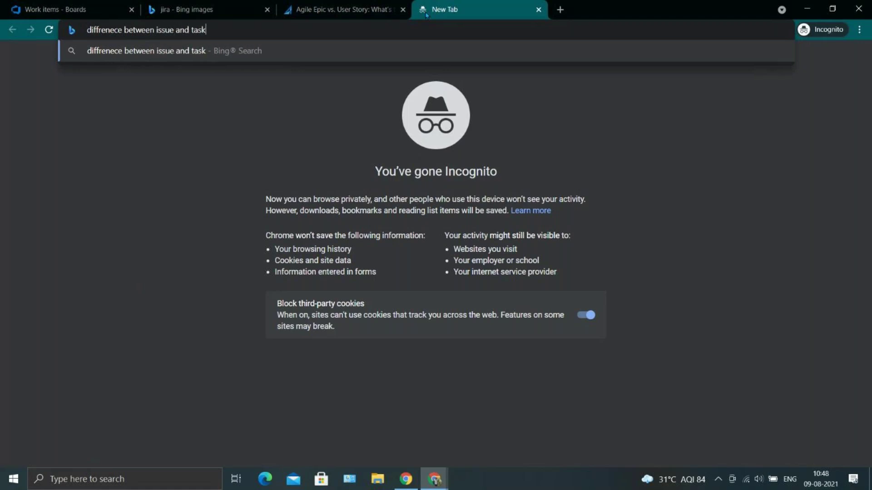
{"action": "key", "text": "Return"}
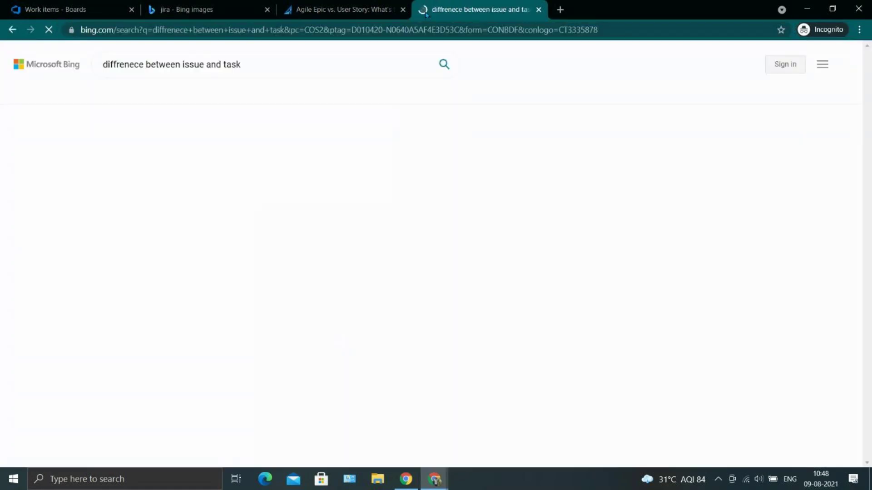
{"action": "scroll", "coordinate": [254, 259], "scroll_direction": "down", "scroll_amount": 3}
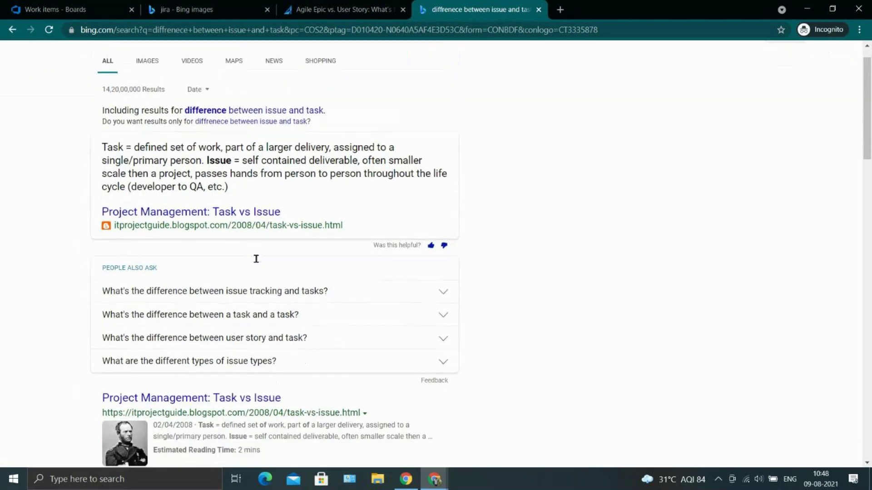
{"action": "scroll", "coordinate": [257, 263], "scroll_direction": "down", "scroll_amount": 1}
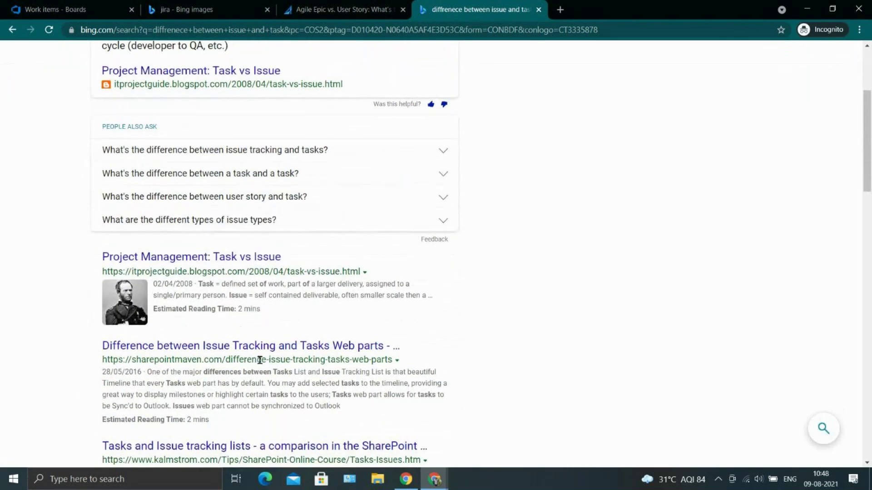
{"action": "scroll", "coordinate": [284, 340], "scroll_direction": "down", "scroll_amount": 5}
{"action": "scroll", "coordinate": [273, 182], "scroll_direction": "up", "scroll_amount": 9}
Add 'in jira' to the query, check the Quora answer, then open Atlassian's 'What are issue types?'.
{"action": "left_click", "coordinate": [267, 54]}
{"action": "type", "text": "in"}
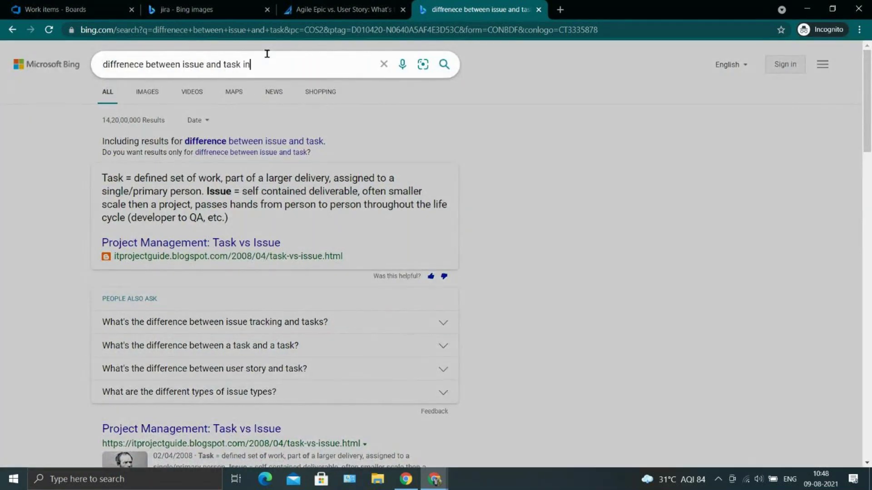
{"action": "type", "text": " jura"}
{"action": "key", "text": "Return"}
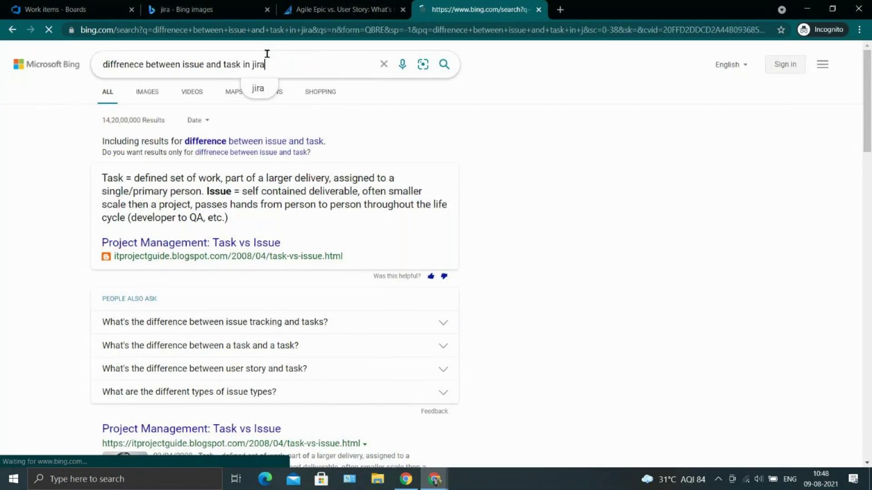
{"action": "left_click", "coordinate": [244, 213]}
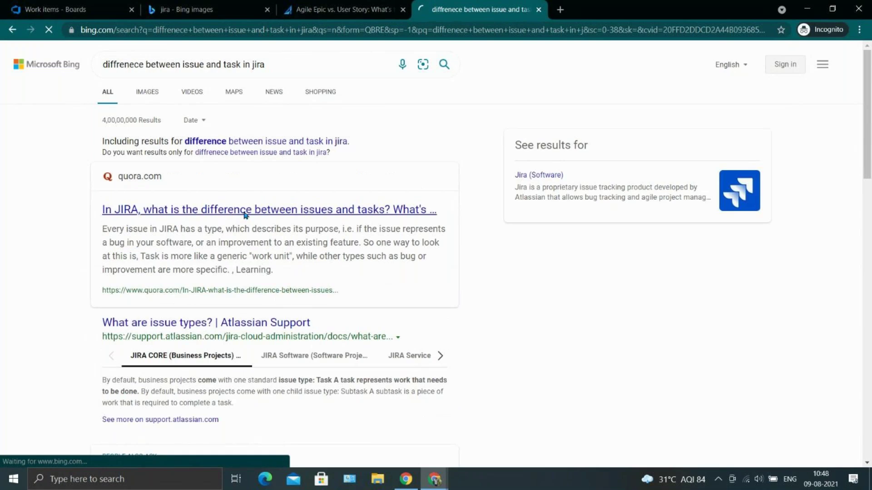
{"action": "left_click", "coordinate": [14, 30]}
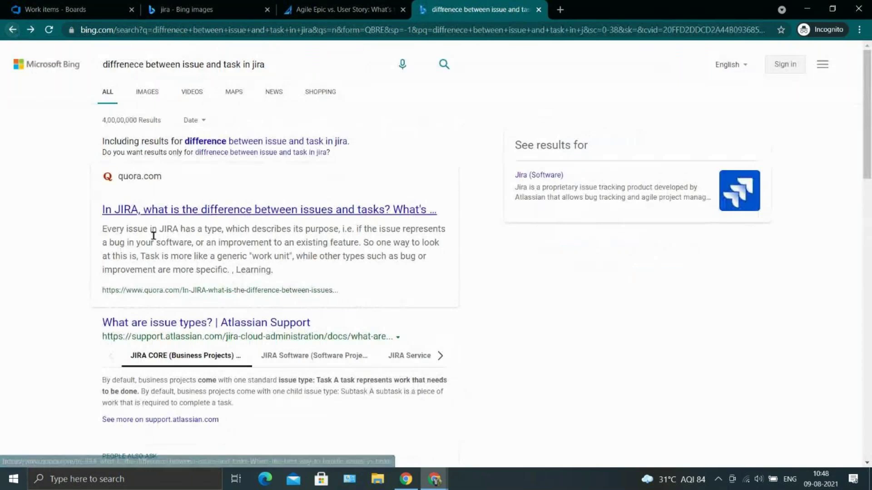
{"action": "left_click", "coordinate": [197, 322]}
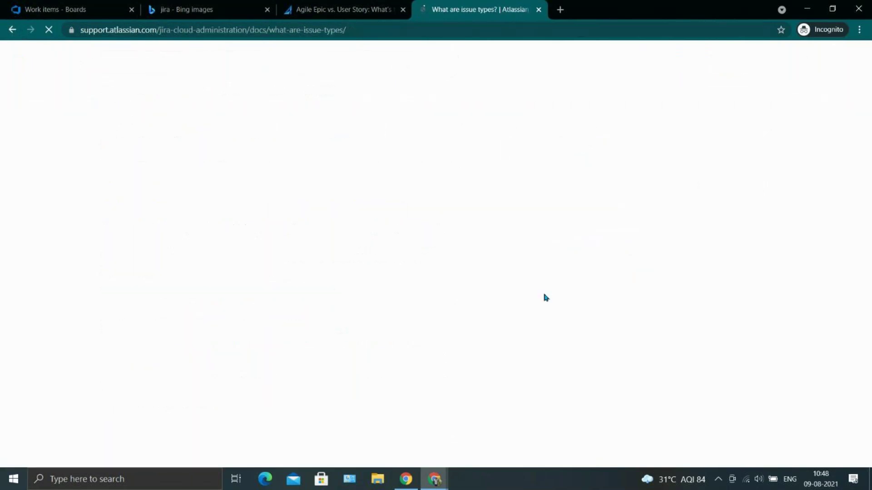
{"action": "scroll", "coordinate": [273, 340], "scroll_direction": "down", "scroll_amount": 3}
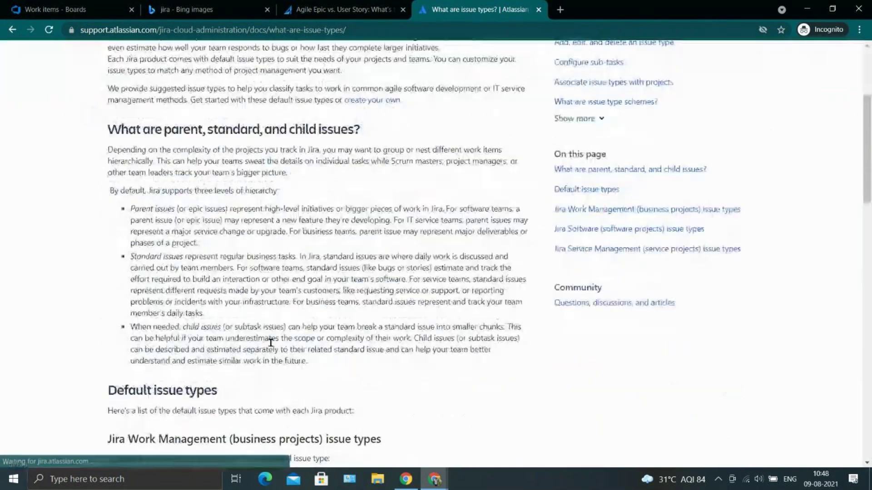
{"action": "scroll", "coordinate": [270, 343], "scroll_direction": "down", "scroll_amount": 5}
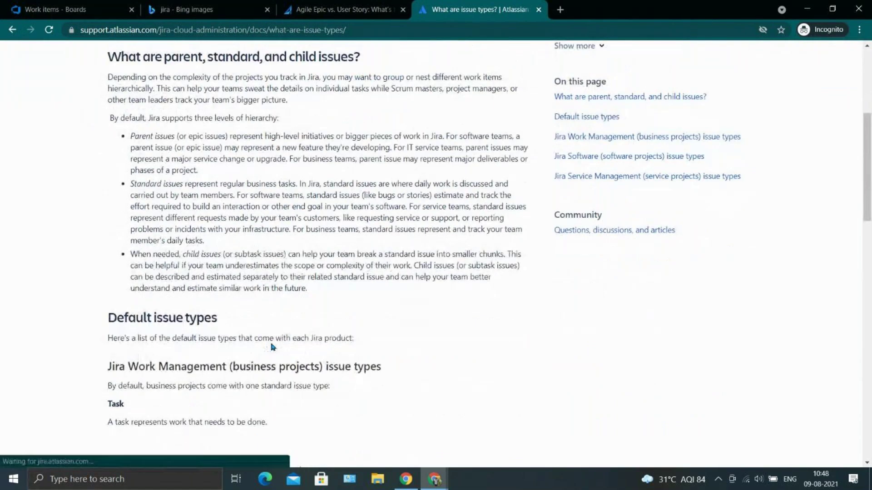
{"action": "left_click_drag", "start_coordinate": [139, 247], "coordinate": [139, 321]}
{"action": "left_click", "coordinate": [138, 320]}
{"action": "scroll", "coordinate": [137, 316], "scroll_direction": "down", "scroll_amount": 5}
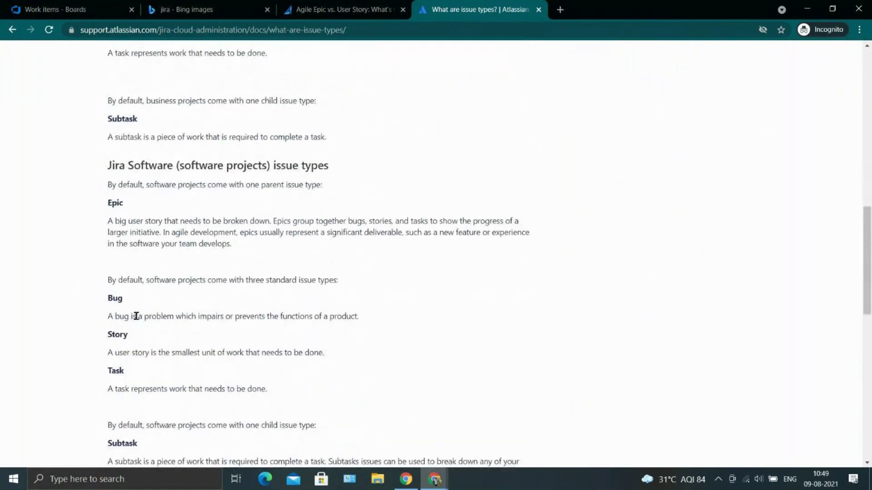
{"action": "scroll", "coordinate": [138, 368], "scroll_direction": "down", "scroll_amount": 1}
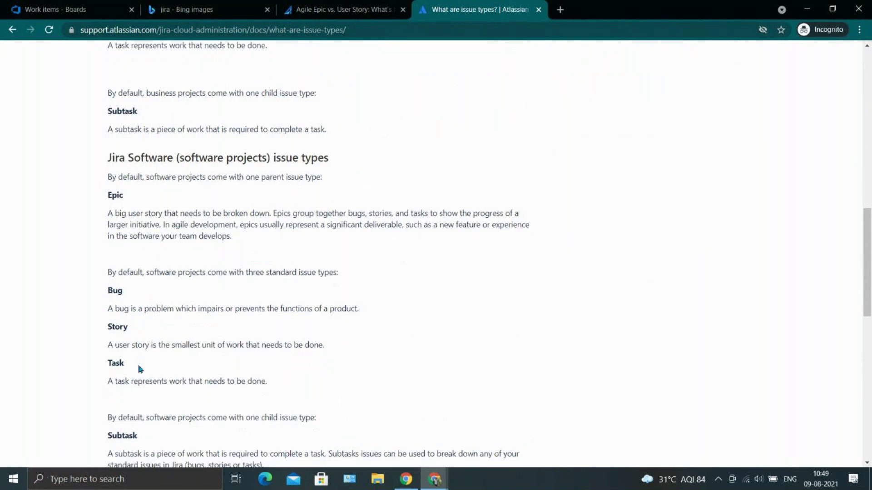
{"action": "scroll", "coordinate": [139, 369], "scroll_direction": "down", "scroll_amount": 4}
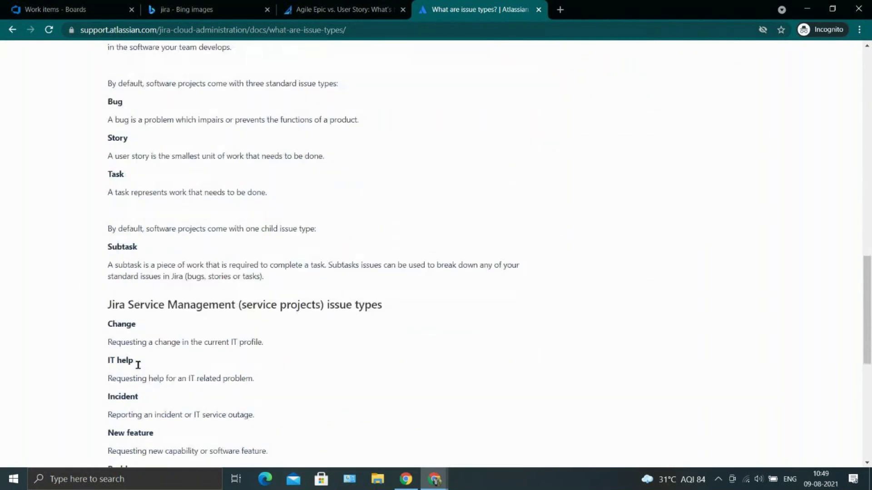
{"action": "scroll", "coordinate": [139, 369], "scroll_direction": "down", "scroll_amount": 1}
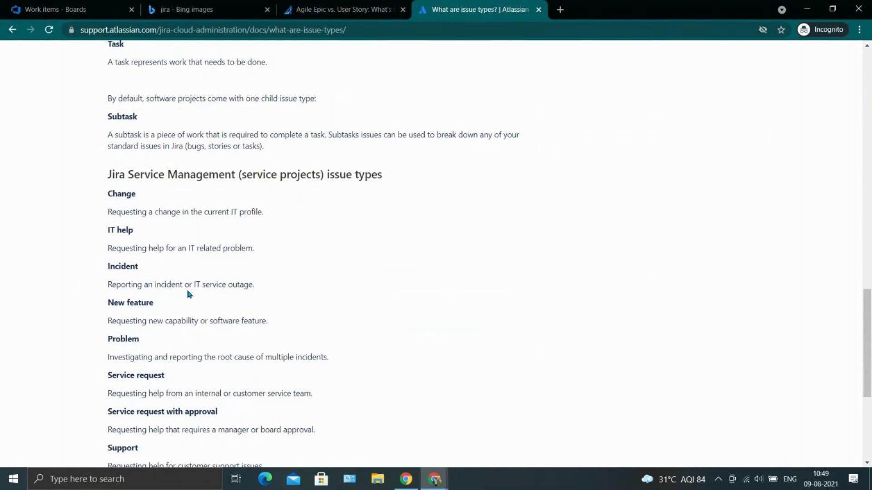
{"action": "scroll", "coordinate": [188, 293], "scroll_direction": "up", "scroll_amount": 9}
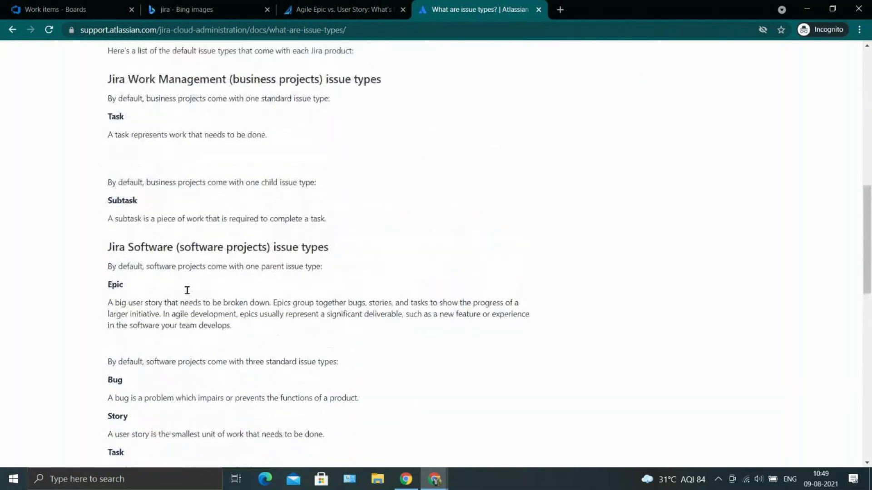
{"action": "scroll", "coordinate": [187, 290], "scroll_direction": "up", "scroll_amount": 4}
{"action": "scroll", "coordinate": [187, 291], "scroll_direction": "down", "scroll_amount": 1}
{"action": "double_click", "coordinate": [187, 294]}
{"action": "left_click_drag", "start_coordinate": [104, 296], "coordinate": [263, 294]}
{"action": "left_click", "coordinate": [258, 291]}
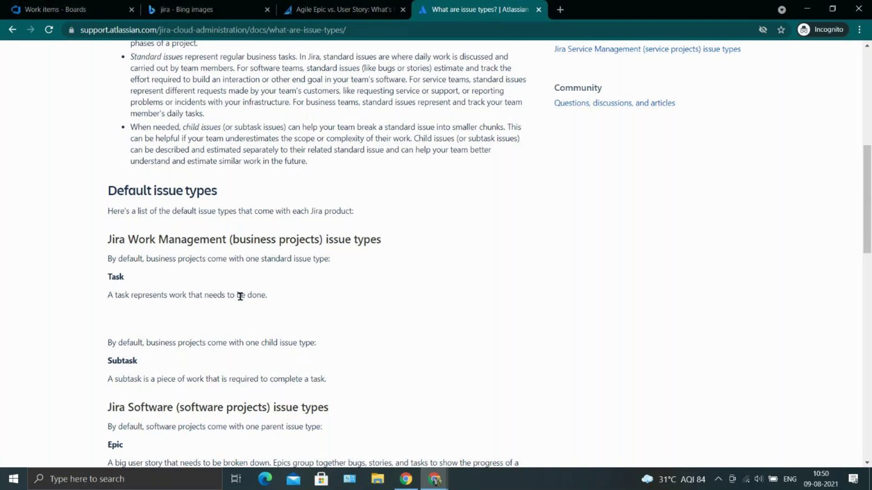
{"action": "scroll", "coordinate": [240, 296], "scroll_direction": "down", "scroll_amount": 3}
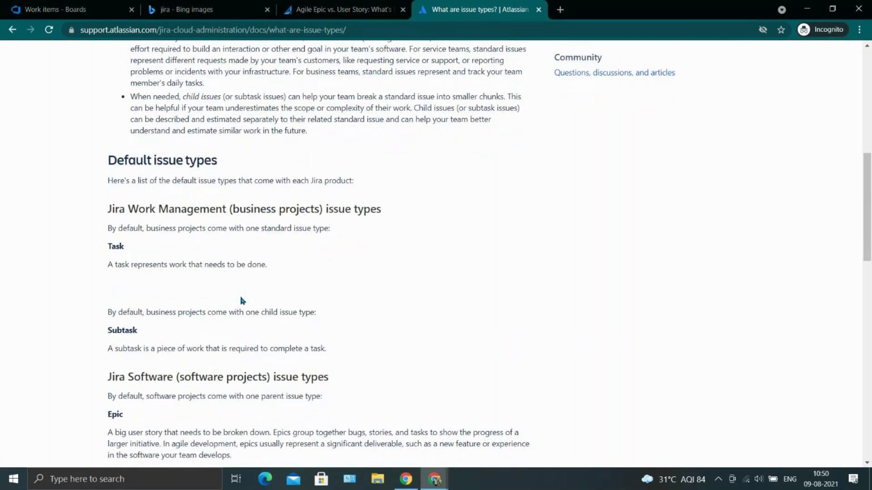
{"action": "left_click_drag", "start_coordinate": [115, 343], "coordinate": [270, 341]}
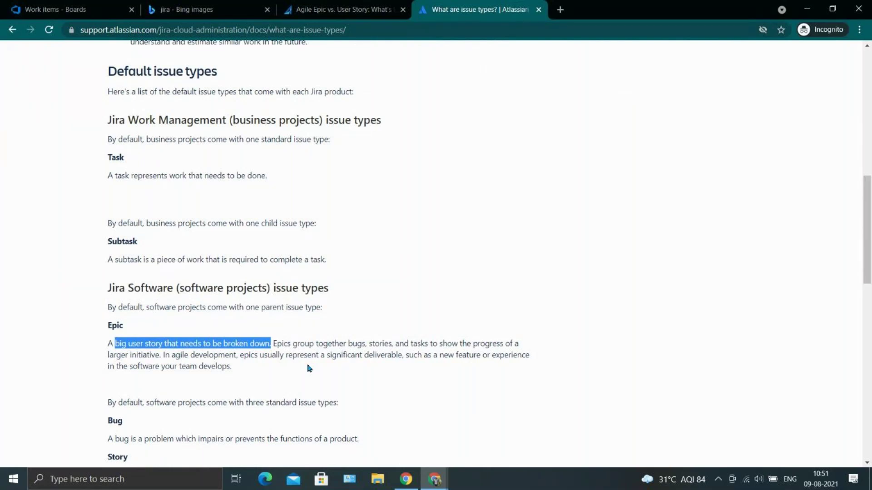
Read the 'What are issue types?' article, highlighting the Bug and Story definitions.
{"action": "scroll", "coordinate": [308, 365], "scroll_direction": "down", "scroll_amount": 2}
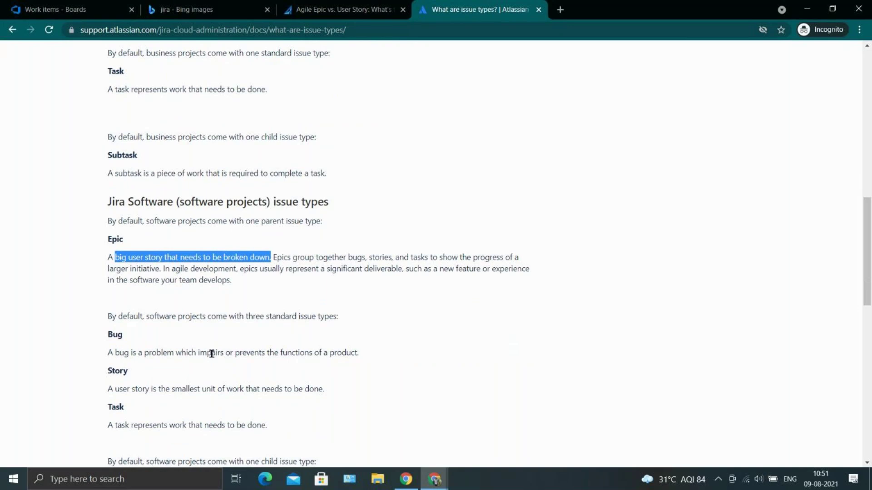
{"action": "left_click_drag", "start_coordinate": [211, 353], "coordinate": [353, 352]}
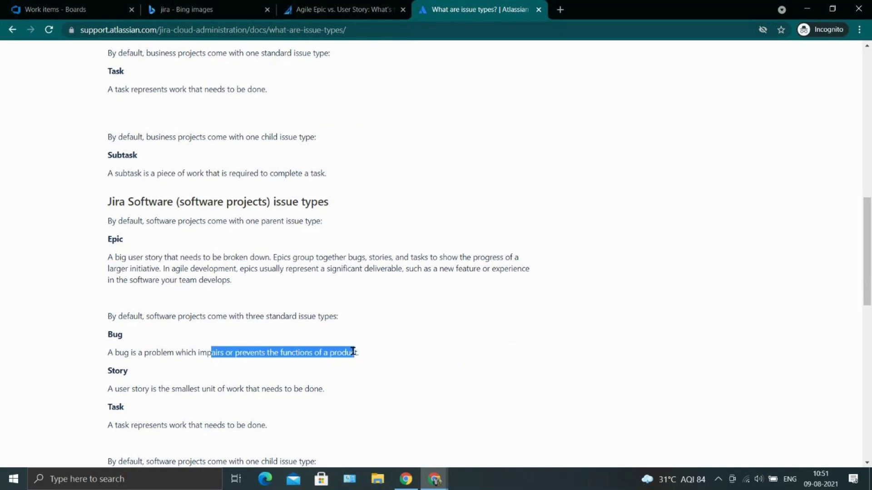
{"action": "scroll", "coordinate": [353, 351], "scroll_direction": "down", "scroll_amount": 1}
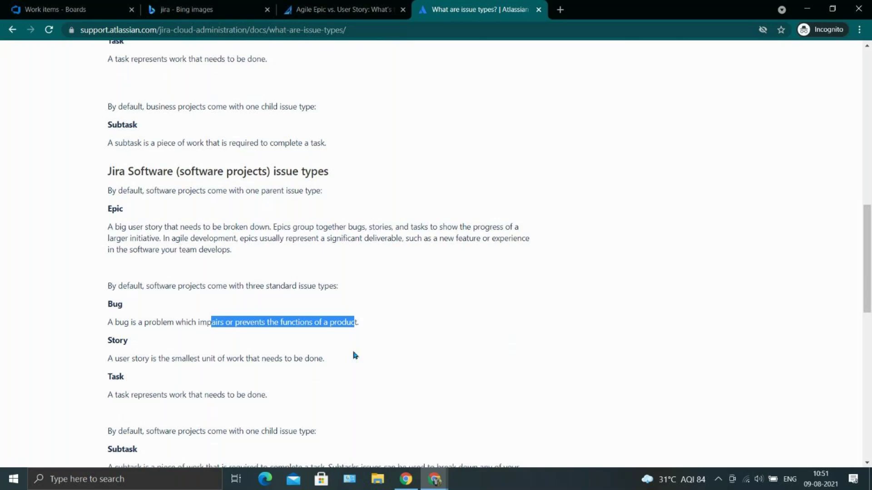
{"action": "left_click", "coordinate": [355, 355]}
{"action": "scroll", "coordinate": [354, 356], "scroll_direction": "down", "scroll_amount": 1}
{"action": "left_click_drag", "start_coordinate": [108, 329], "coordinate": [338, 334]}
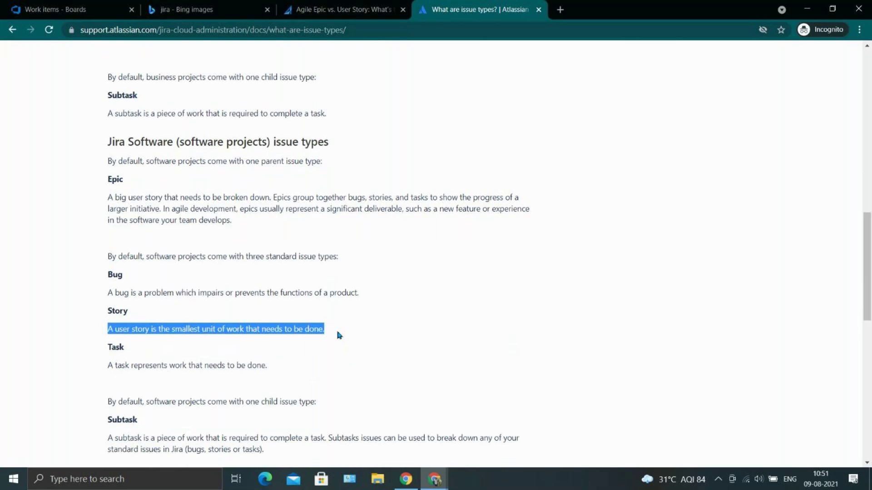
Scroll through the rest of the issue types article, then return to the Azure DevOps Work items tab.
{"action": "scroll", "coordinate": [338, 335], "scroll_direction": "down", "scroll_amount": 1}
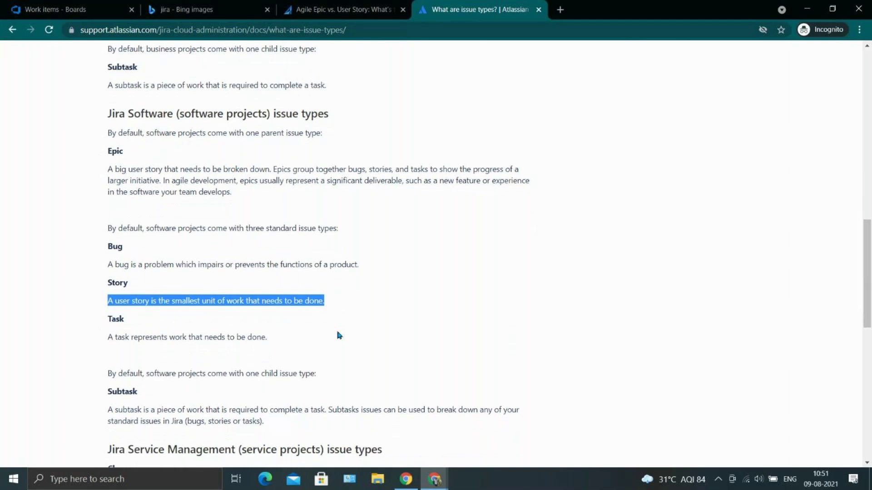
{"action": "scroll", "coordinate": [339, 336], "scroll_direction": "down", "scroll_amount": 1}
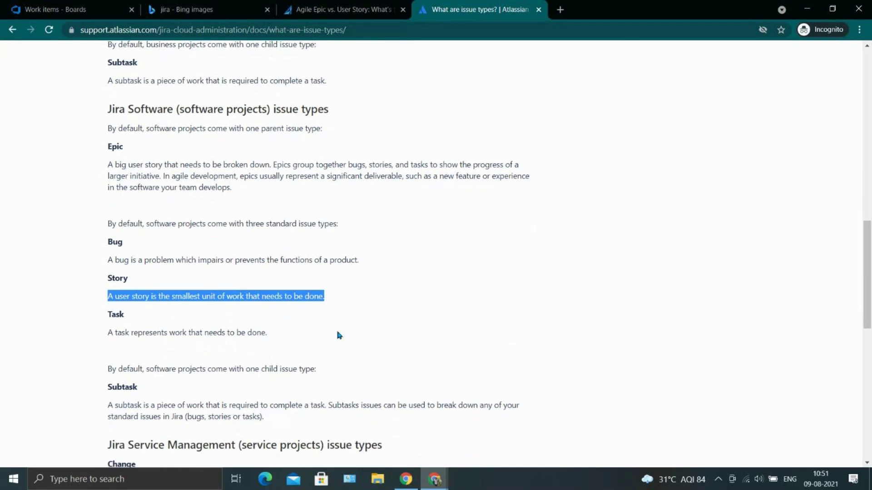
{"action": "scroll", "coordinate": [339, 335], "scroll_direction": "down", "scroll_amount": 1}
{"action": "left_click_drag", "start_coordinate": [179, 290], "coordinate": [245, 290]}
{"action": "scroll", "coordinate": [244, 293], "scroll_direction": "down", "scroll_amount": 1}
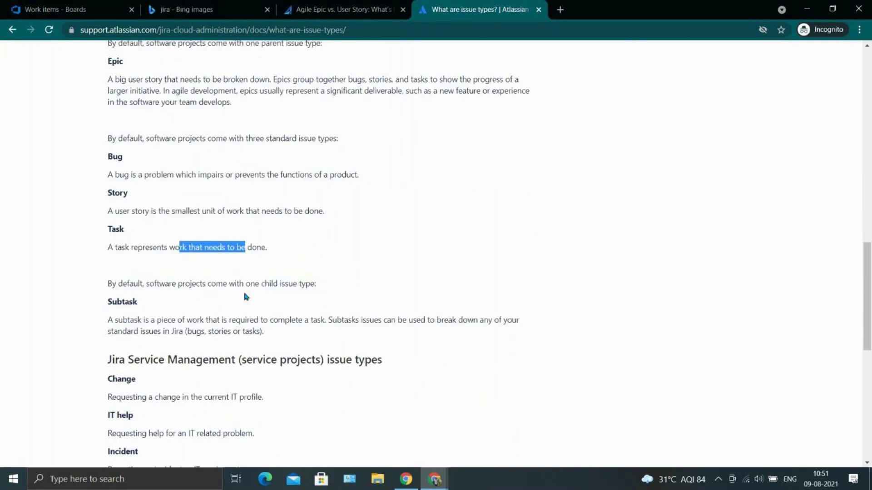
{"action": "scroll", "coordinate": [245, 296], "scroll_direction": "down", "scroll_amount": 1}
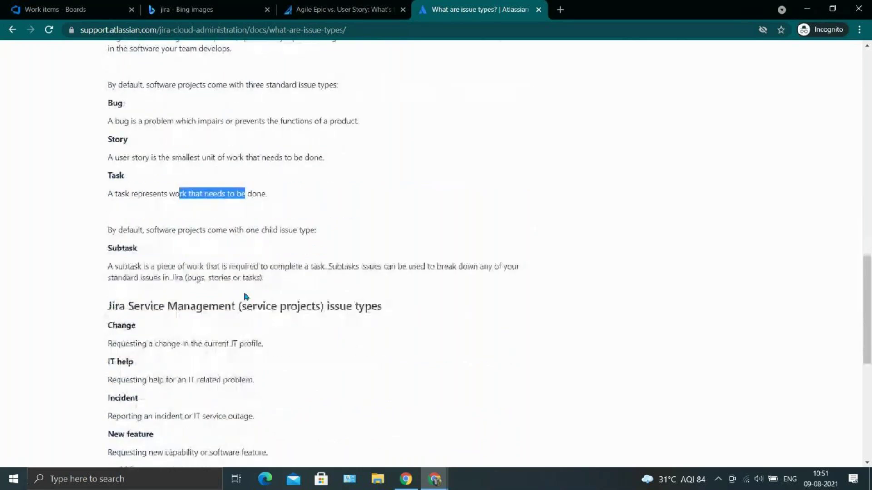
{"action": "scroll", "coordinate": [245, 297], "scroll_direction": "down", "scroll_amount": 6}
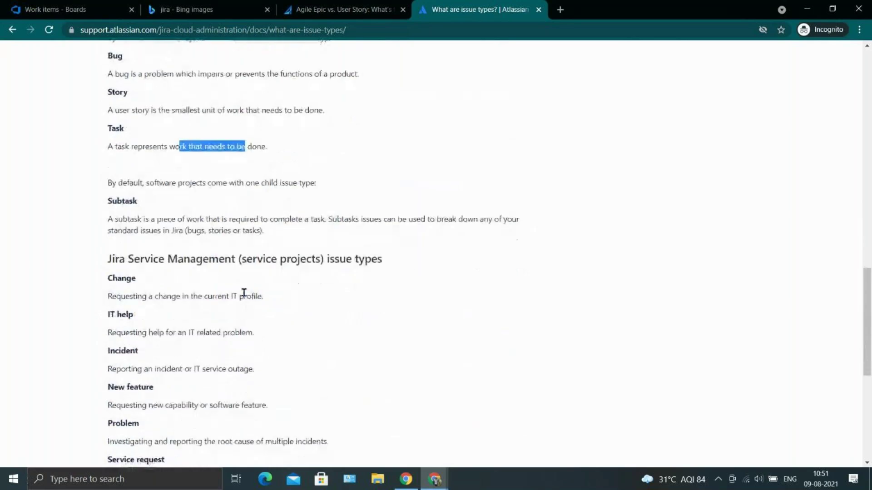
{"action": "scroll", "coordinate": [347, 333], "scroll_direction": "down", "scroll_amount": 2}
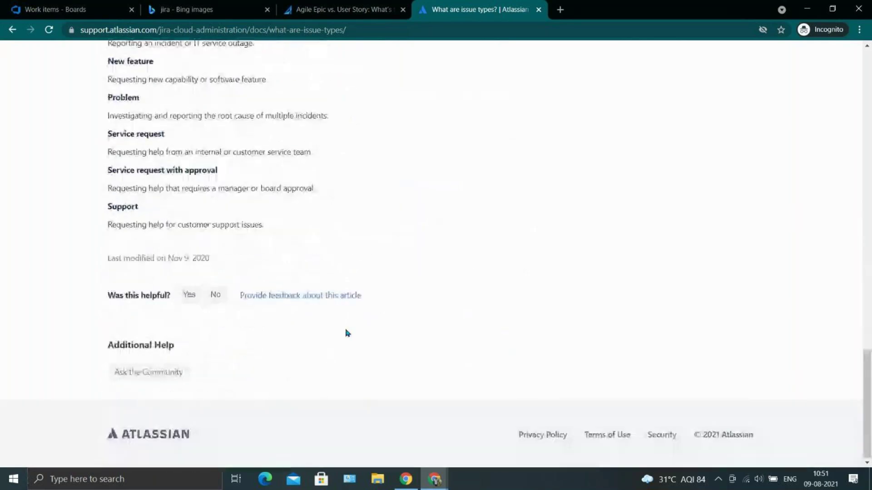
{"action": "scroll", "coordinate": [347, 333], "scroll_direction": "up", "scroll_amount": 8}
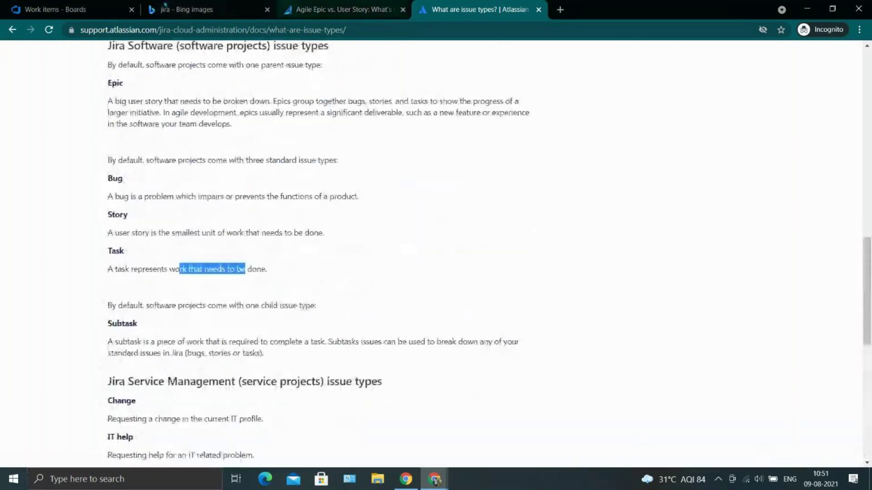
{"action": "left_click", "coordinate": [55, 9]}
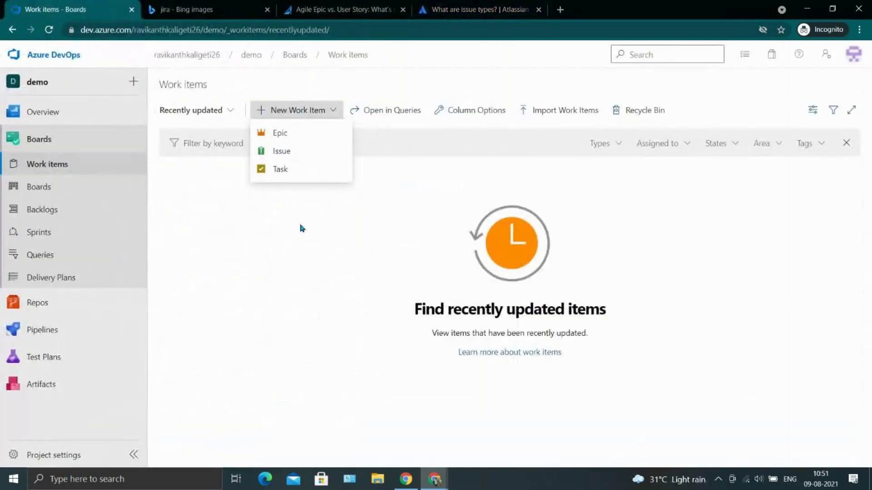
Create and save Epic 'Infrastructure' with state left at To Do, then return to Work Items.
{"action": "left_click", "coordinate": [310, 110]}
{"action": "left_click", "coordinate": [298, 132]}
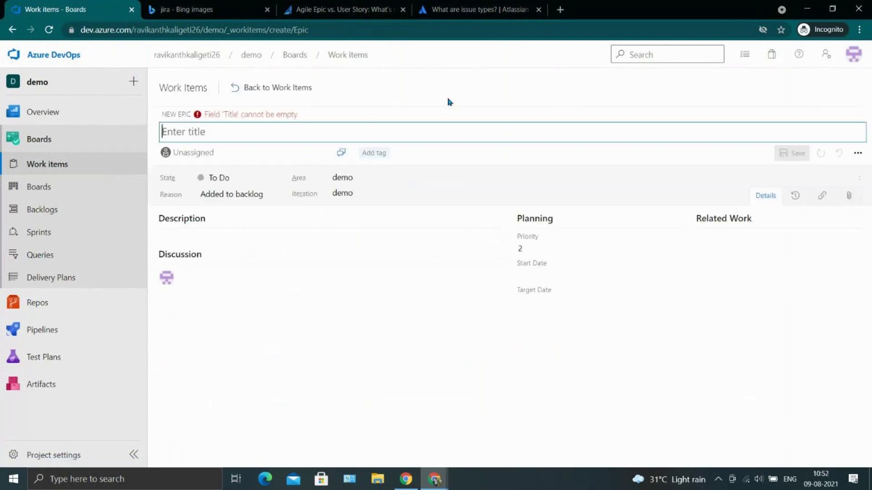
{"action": "type", "text": "Infr"}
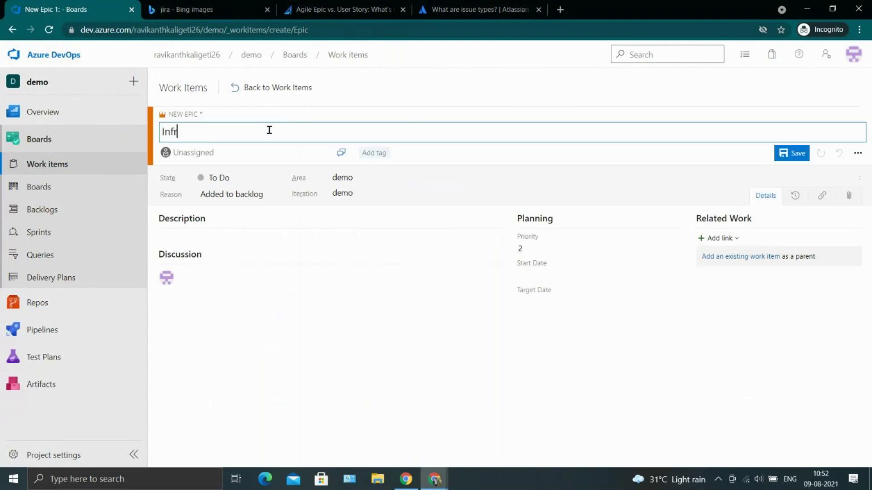
{"action": "type", "text": "astur"}
{"action": "key", "text": "BackSpace"}
{"action": "key", "text": "BackSpace"}
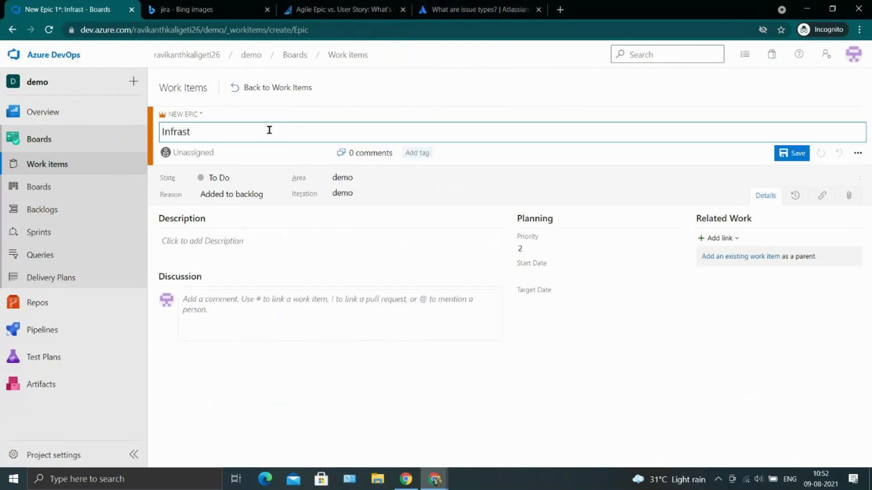
{"action": "type", "text": "ructure"}
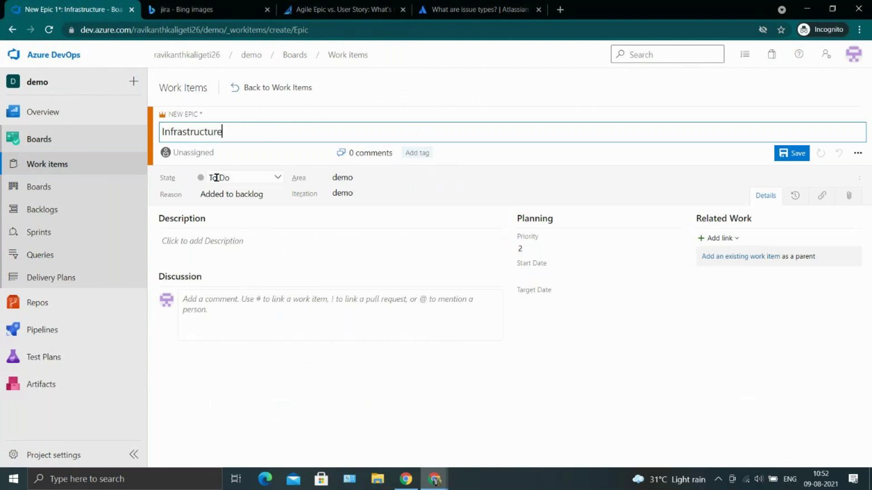
{"action": "left_click", "coordinate": [243, 174]}
{"action": "left_click", "coordinate": [340, 116]}
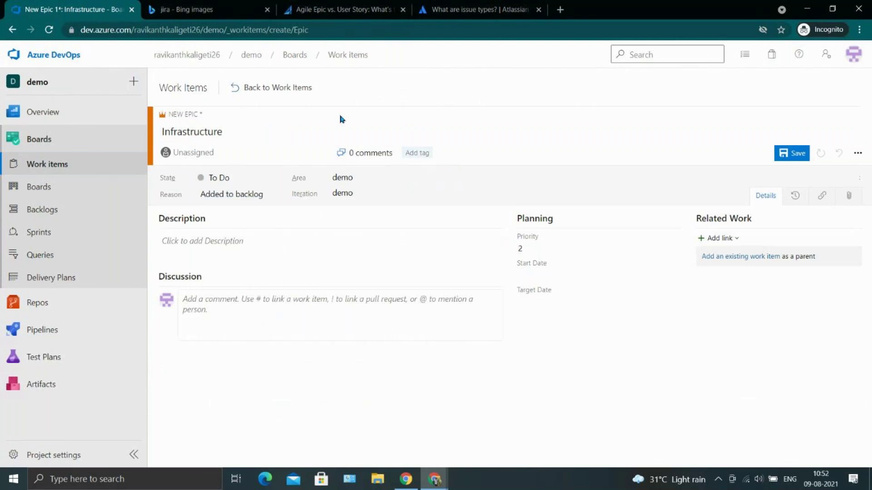
{"action": "left_click", "coordinate": [796, 155]}
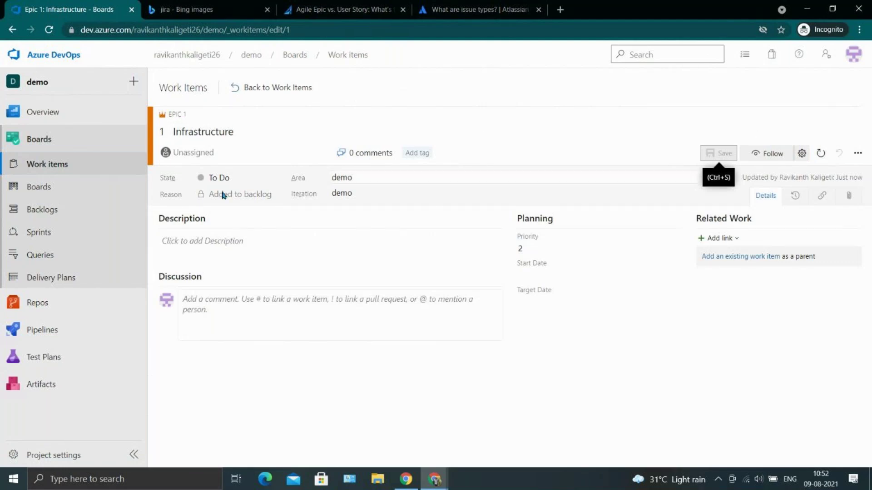
{"action": "left_click", "coordinate": [76, 146]}
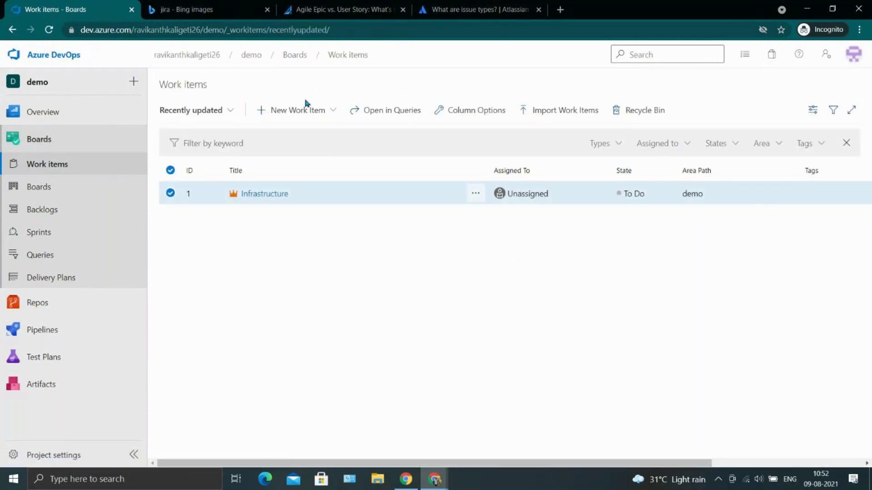
Start a new Issue titled 'Application login not working'.
{"action": "left_click", "coordinate": [305, 110]}
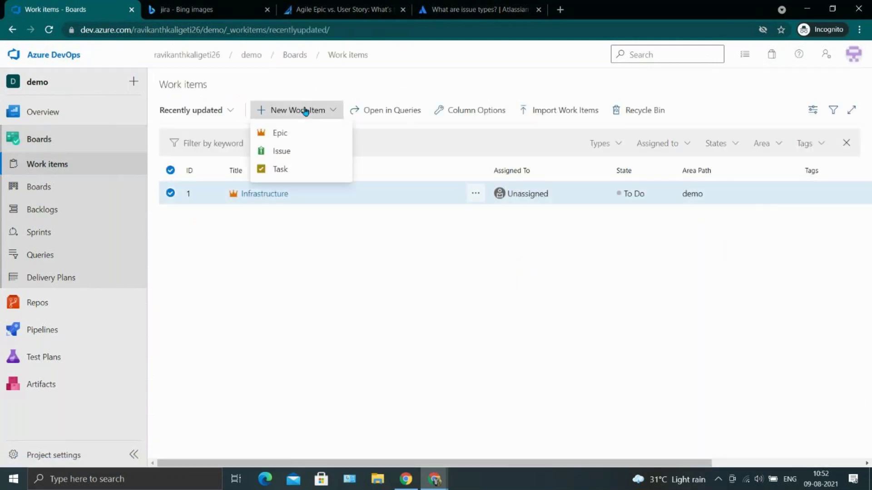
{"action": "left_click", "coordinate": [318, 157]}
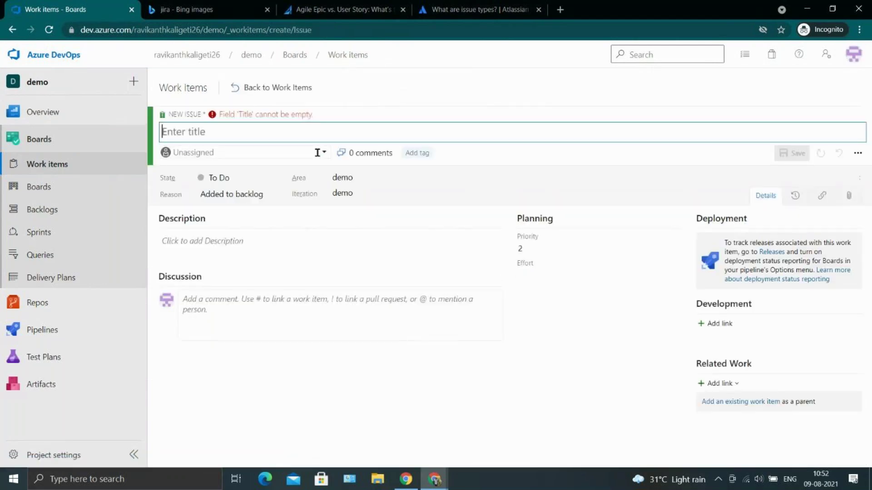
{"action": "type", "text": "Applicatiopn lo"}
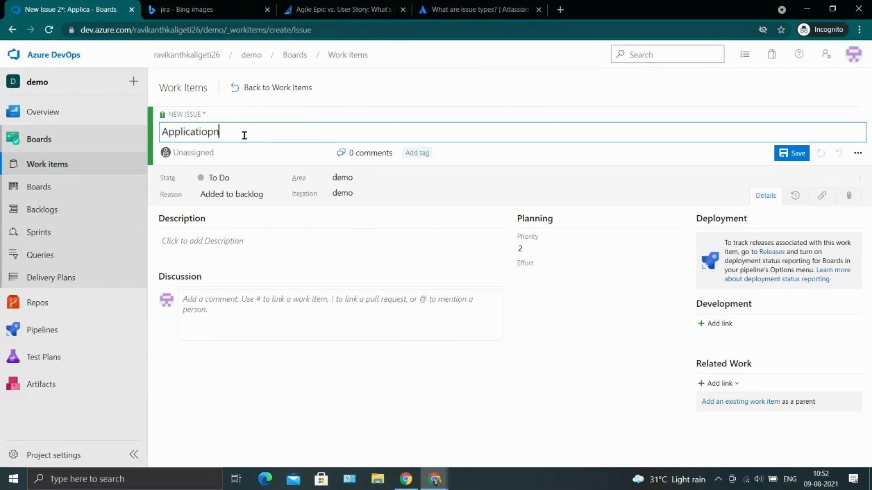
{"action": "key", "text": "BackSpace"}
{"action": "key", "text": "BackSpace"}
{"action": "key", "text": "BackSpace"}
{"action": "key", "text": "BackSpace"}
{"action": "key", "text": "BackSpace"}
{"action": "key", "text": "BackSpace"}
{"action": "key", "text": "BackSpace"}
{"action": "type", "text": "ion login not working"}
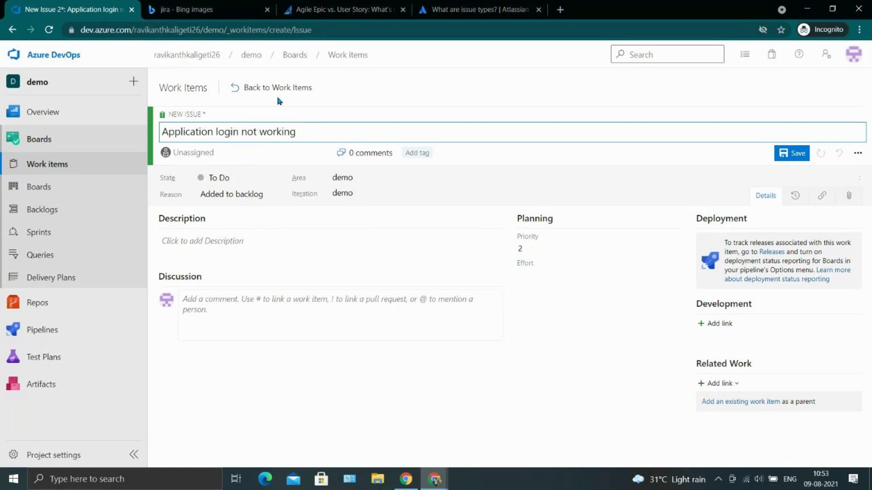
{"action": "double_click", "coordinate": [197, 129]}
Assign the issue to the only project member and keep reason 'Added to backlog'.
{"action": "left_click", "coordinate": [217, 152]}
{"action": "type", "text": "sa"}
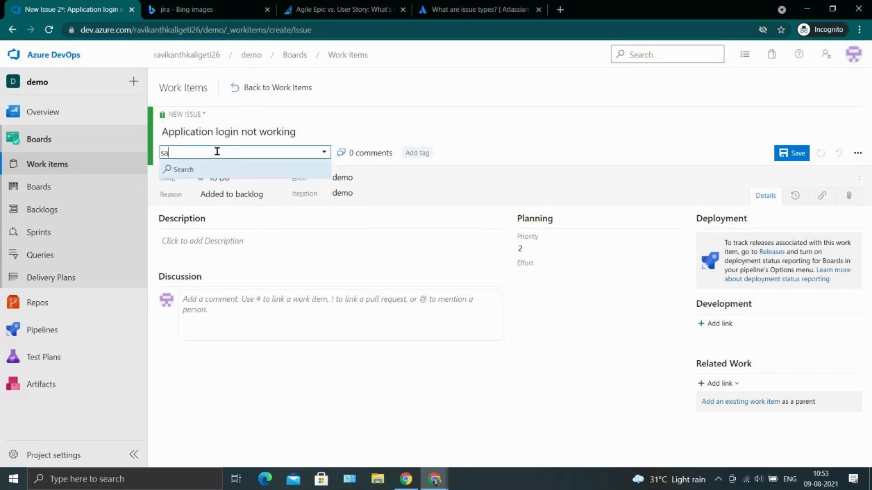
{"action": "key", "text": "BackSpace"}
{"action": "key", "text": "BackSpace"}
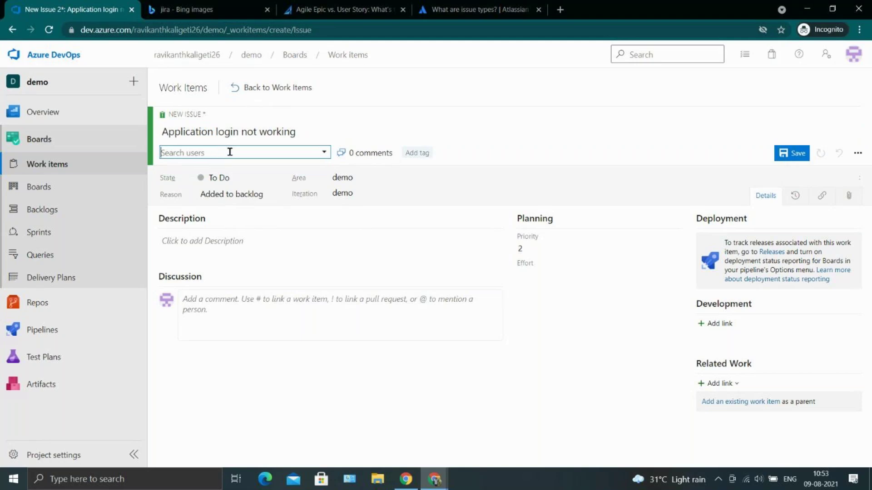
{"action": "left_click", "coordinate": [324, 152]}
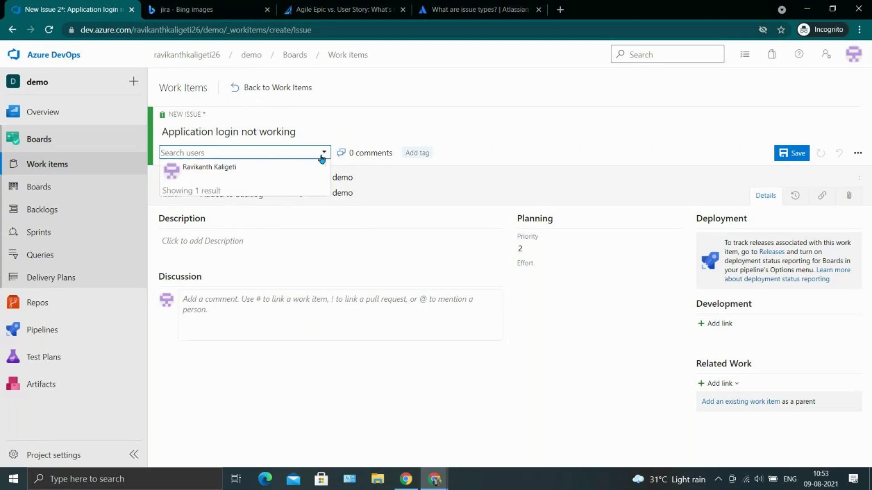
{"action": "left_click", "coordinate": [297, 170]}
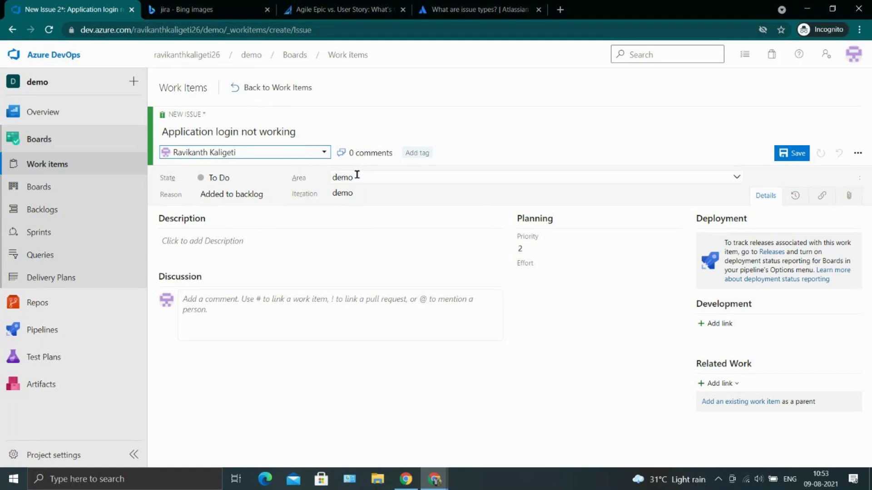
{"action": "left_click", "coordinate": [275, 196]}
{"action": "left_click", "coordinate": [265, 207]}
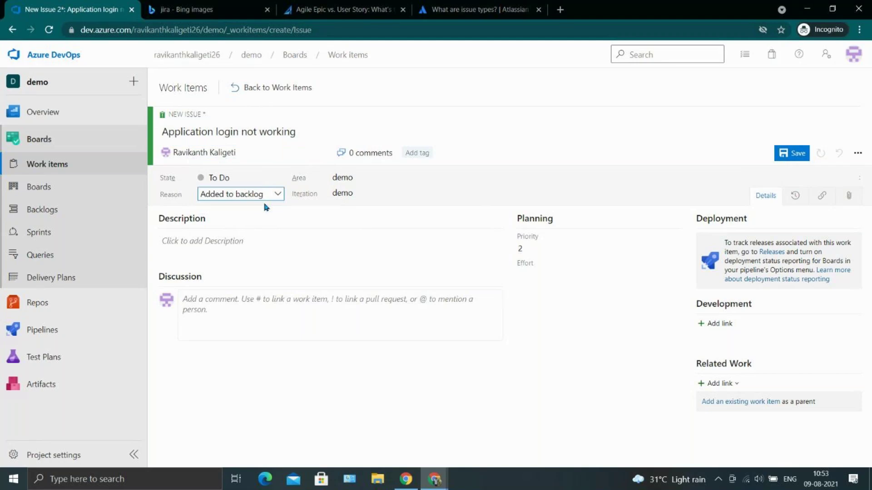
Write a description saying the dev environment cannot log in to the portal.
{"action": "left_click", "coordinate": [228, 246]}
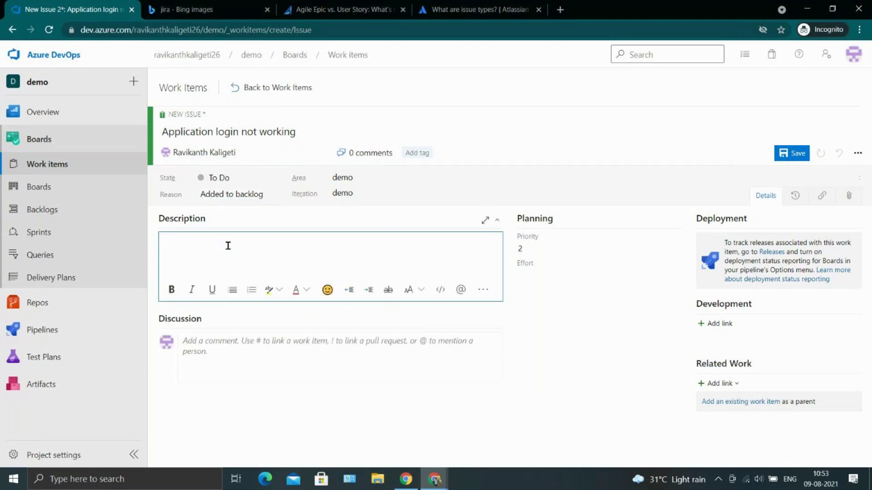
{"action": "type", "text": "dev"}
{"action": "key", "text": "BackSpace"}
{"action": "key", "text": "BackSpace"}
{"action": "key", "text": "BackSpace"}
{"action": "key", "text": "BackSpace"}
{"action": "type", "text": "dev environment is nit"}
{"action": "key", "text": "BackSpace"}
{"action": "key", "text": "BackSpace"}
{"action": "type", "text": "ot able to "}
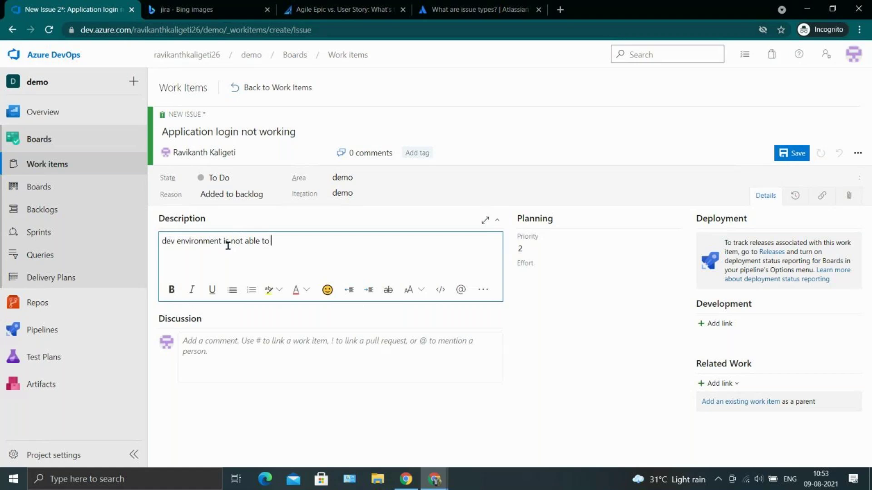
{"action": "type", "text": "login in to portakl"}
{"action": "key", "text": "BackSpace"}
{"action": "key", "text": "BackSpace"}
Set the issue's Priority to 1 and Effort to 8.
{"action": "left_click", "coordinate": [522, 247]}
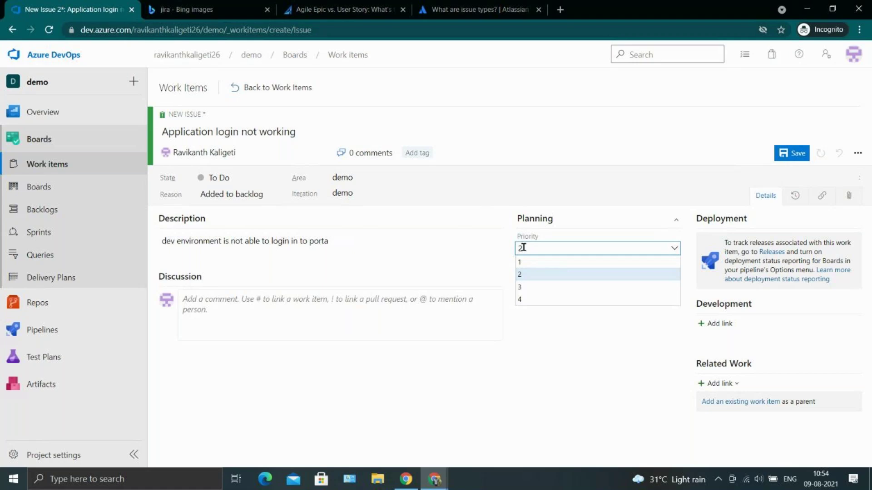
{"action": "left_click", "coordinate": [537, 266]}
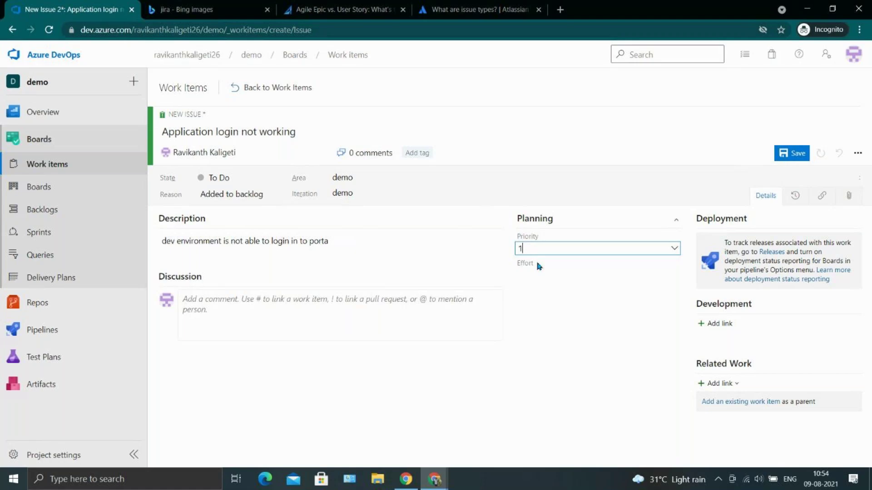
{"action": "double_click", "coordinate": [227, 132]}
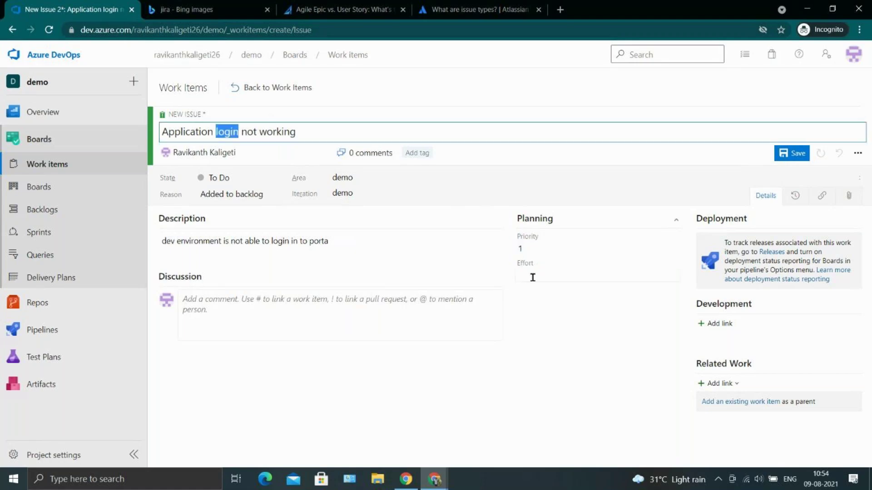
{"action": "double_click", "coordinate": [537, 331]}
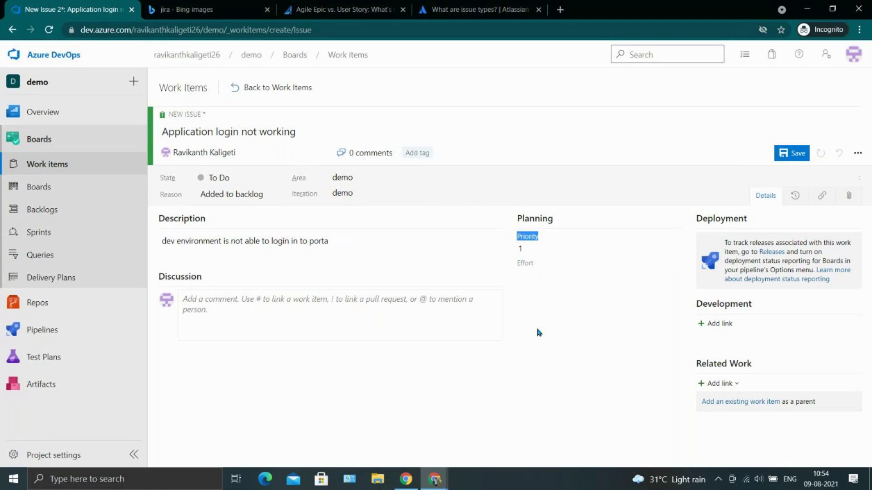
{"action": "left_click", "coordinate": [548, 271]}
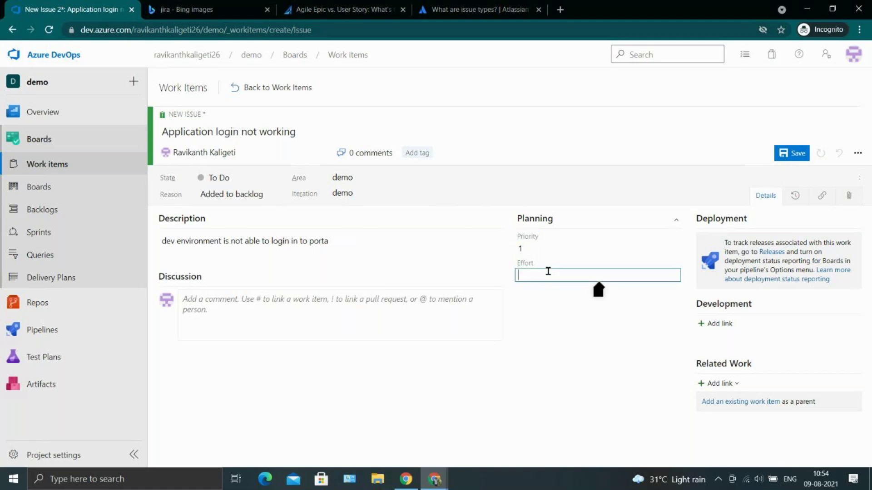
{"action": "type", "text": "8"}
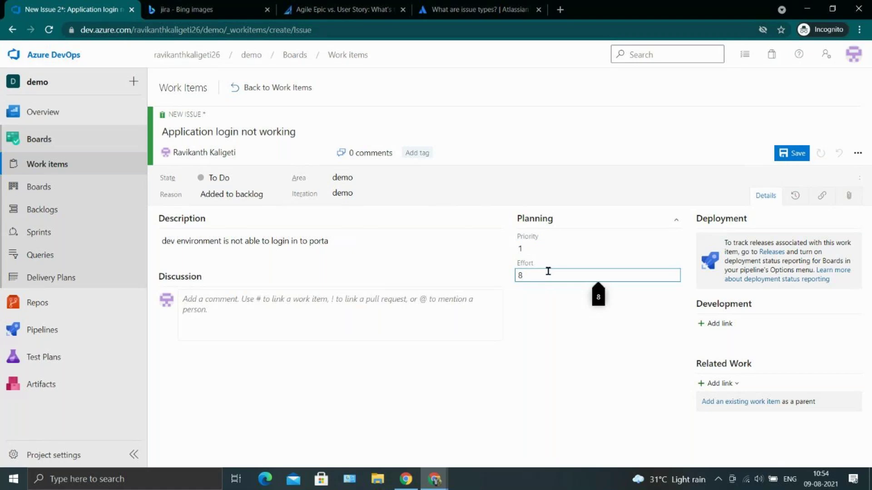
{"action": "left_click", "coordinate": [609, 344]}
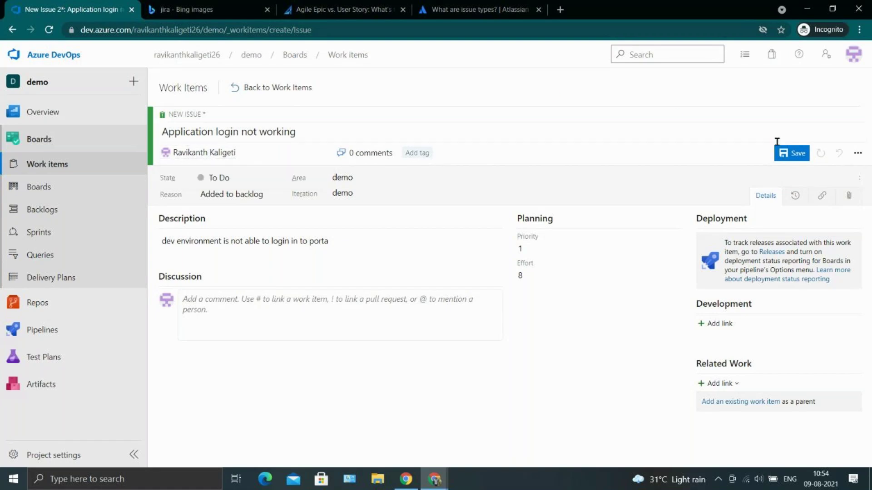
Save the issue as issue 2, then change its state from To Do to Doing and save.
{"action": "left_click", "coordinate": [784, 153]}
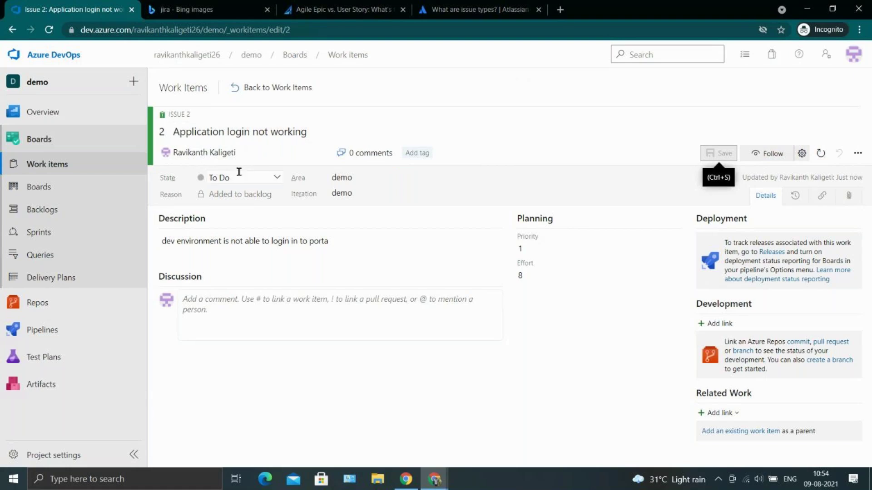
{"action": "left_click", "coordinate": [278, 177]}
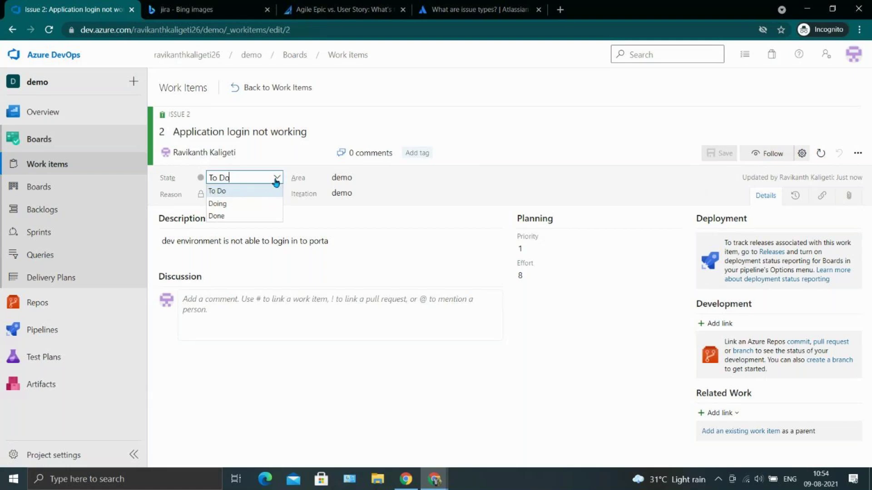
{"action": "left_click", "coordinate": [248, 204]}
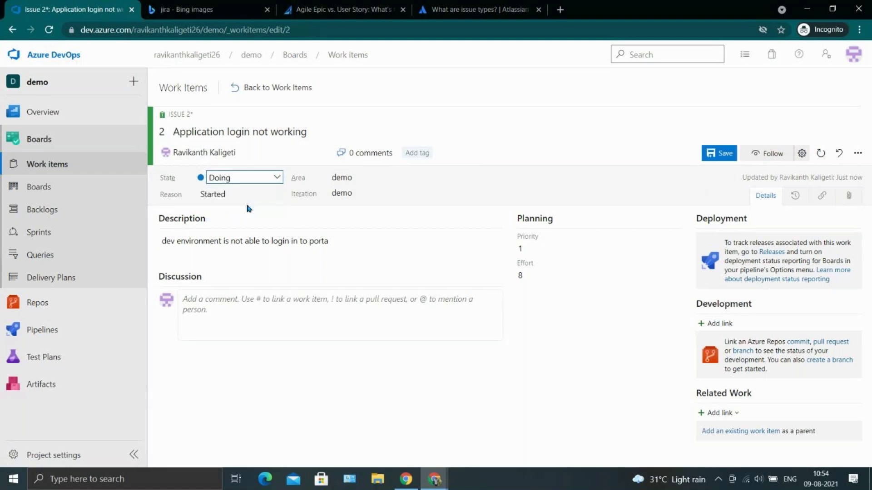
{"action": "left_click", "coordinate": [714, 156]}
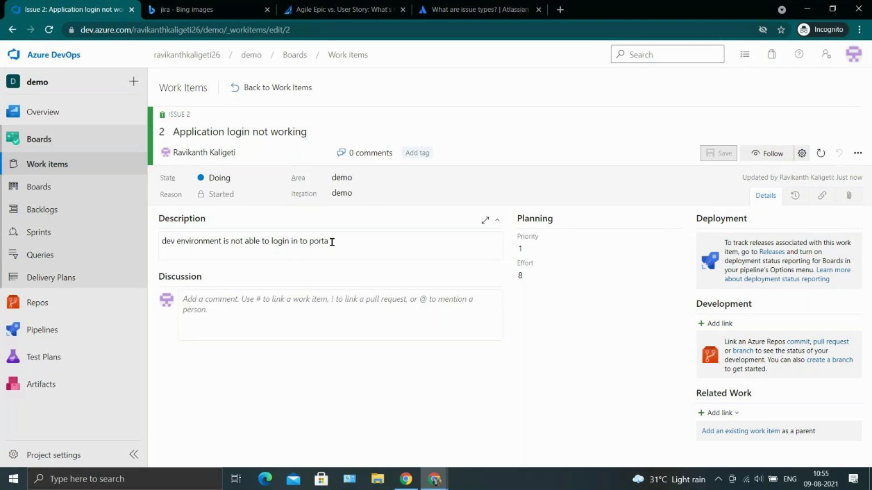
Draft the Discussion comment 'please lookm into this' with an @-mention of the project member.
{"action": "left_click", "coordinate": [310, 316]}
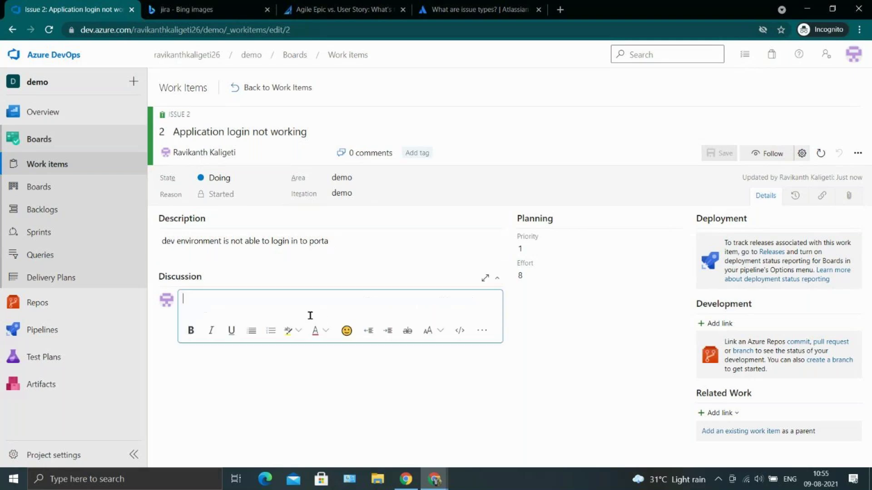
{"action": "type", "text": "no cla"}
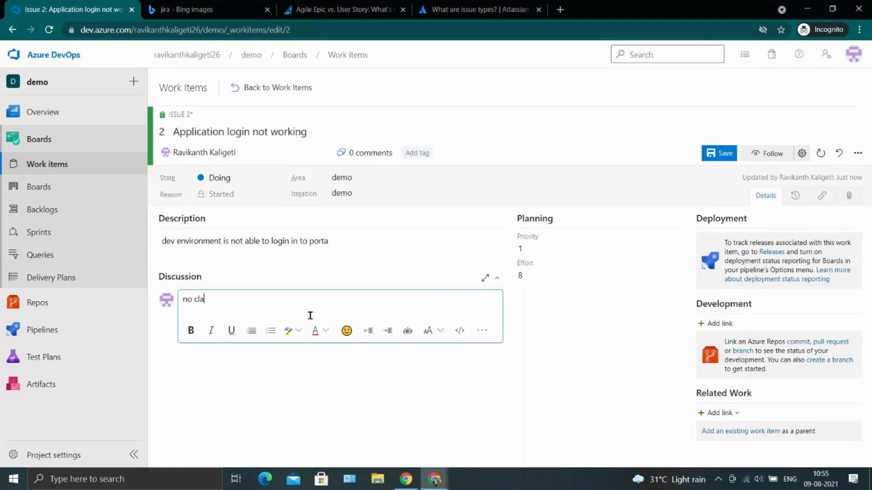
{"action": "type", "text": "rity about th"}
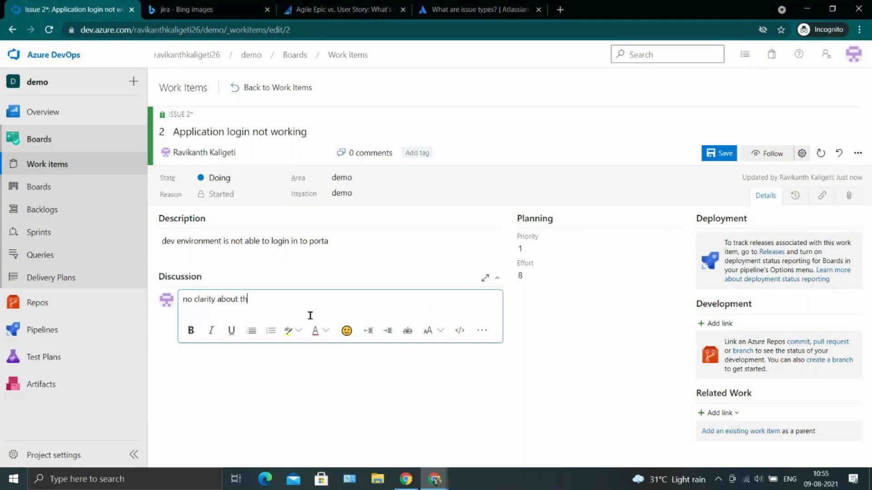
{"action": "type", "text": "e requiremnt"}
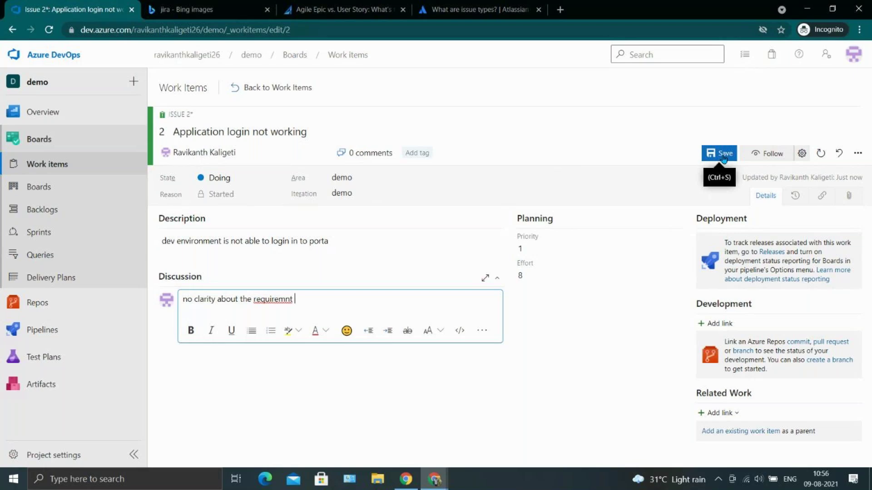
{"action": "type", "text": "@"}
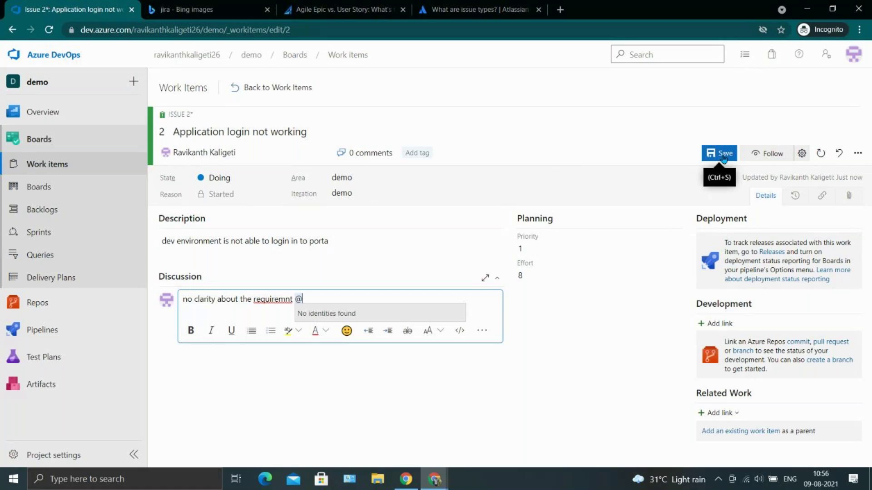
{"action": "type", "text": "ravi"}
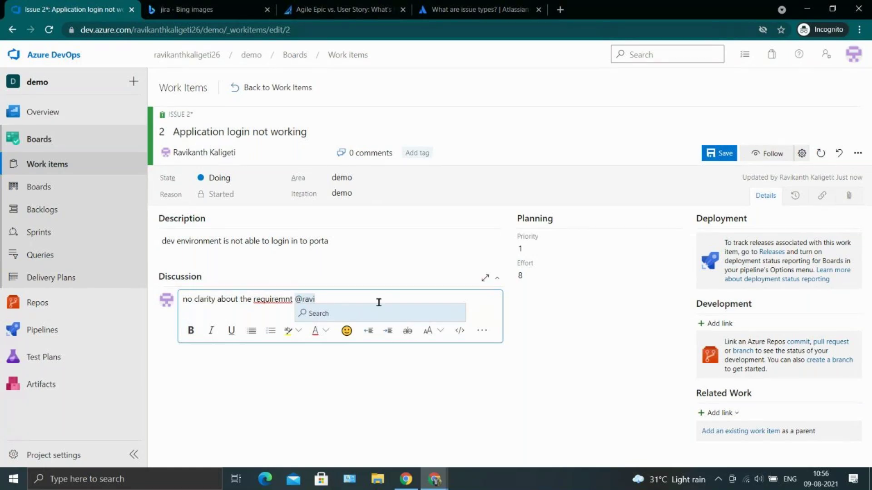
{"action": "key", "text": "BackSpace"}
{"action": "key", "text": "BackSpace"}
{"action": "key", "text": "BackSpace"}
{"action": "key", "text": "BackSpace"}
{"action": "key", "text": "BackSpace"}
{"action": "key", "text": "BackSpace"}
{"action": "key", "text": "BackSpace"}
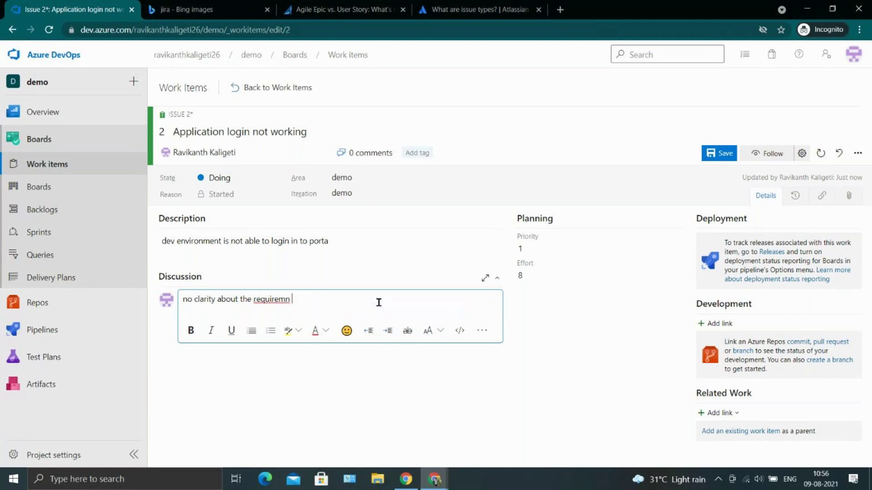
{"action": "type", "text": "@"}
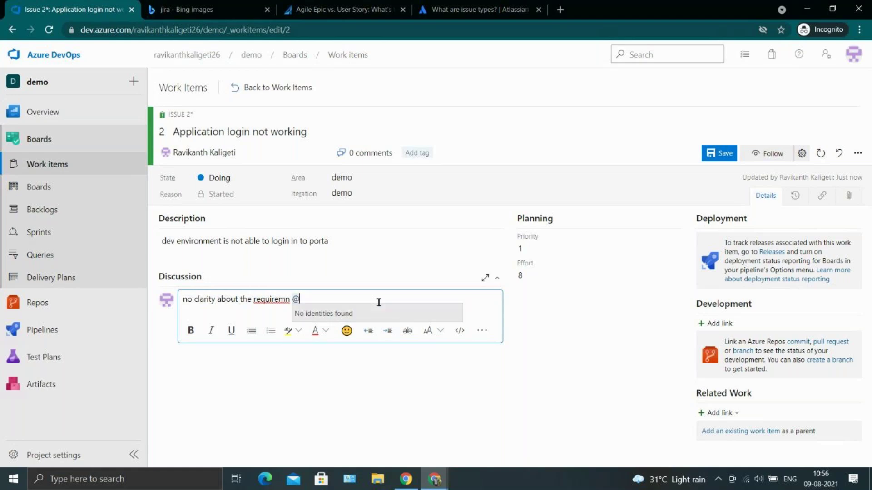
{"action": "type", "text": "naqendra"}
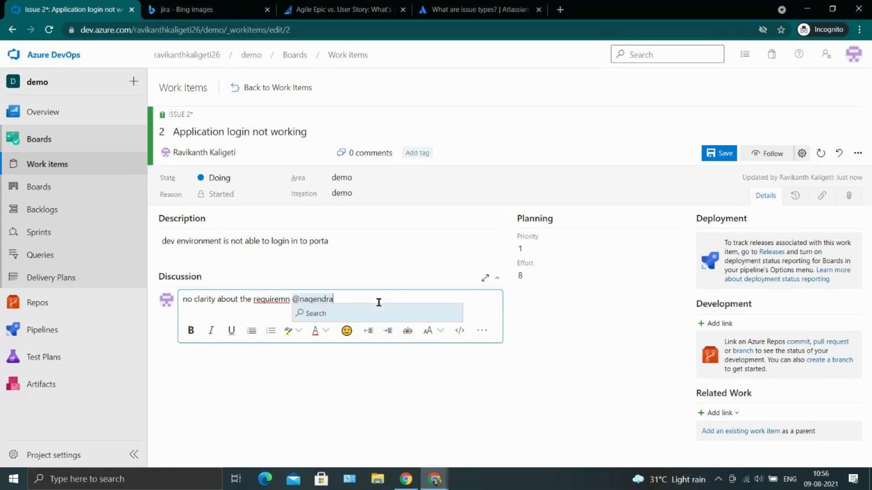
{"action": "key", "text": "ctrl+a"}
{"action": "key", "text": "ctrl+a"}
{"action": "key", "text": "BackSpace"}
{"action": "type", "text": "please"}
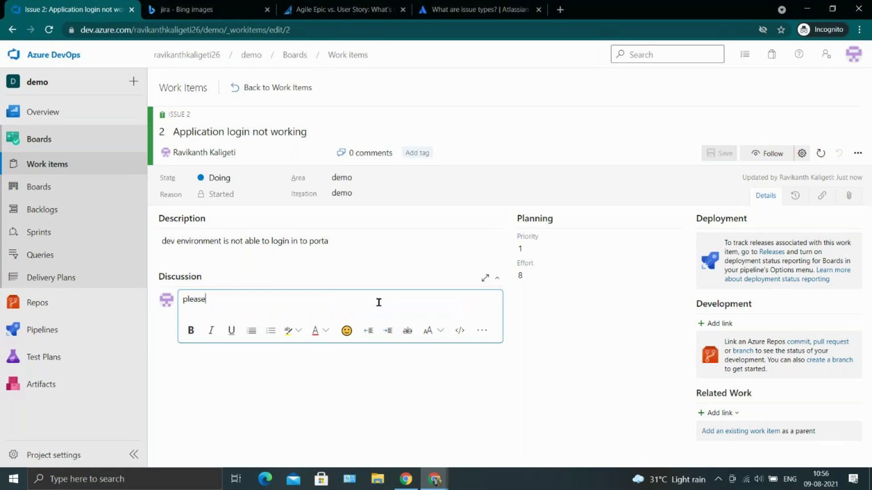
{"action": "type", "text": " lookm into this @"}
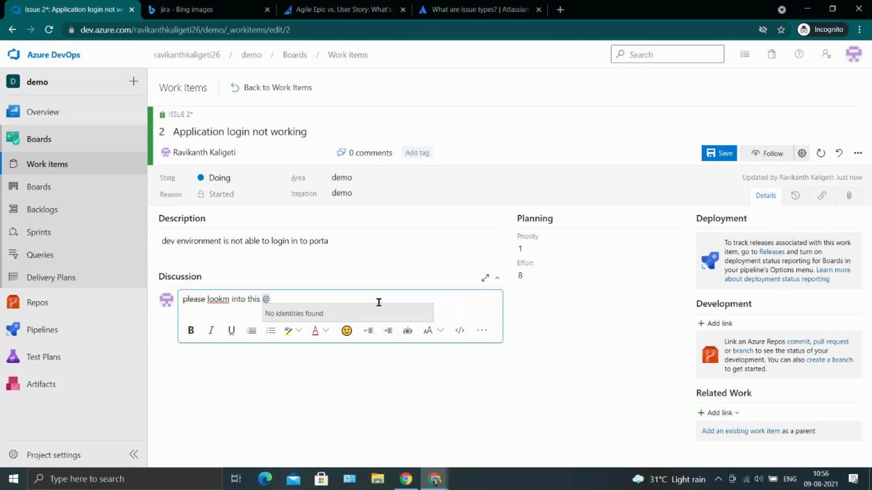
{"action": "type", "text": "ravi"}
{"action": "left_click", "coordinate": [370, 312]}
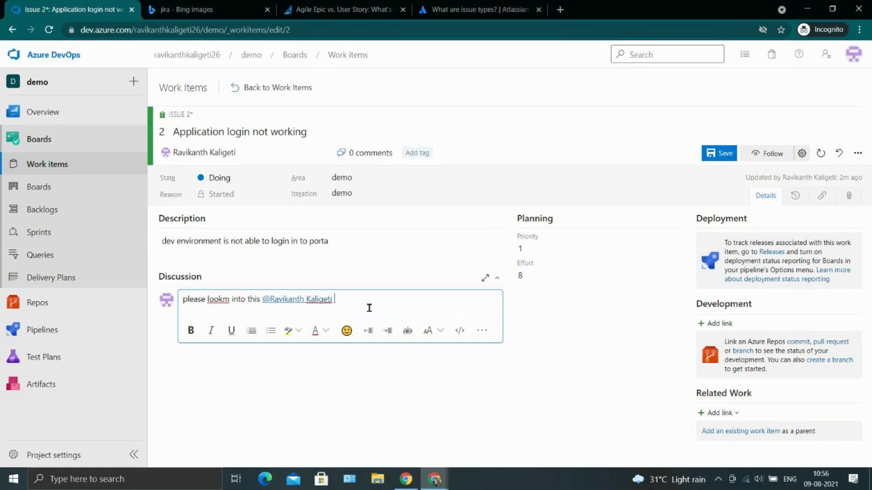
Post the 'please lookm into this' comment on issue 2 and follow the issue.
{"action": "left_click", "coordinate": [710, 160]}
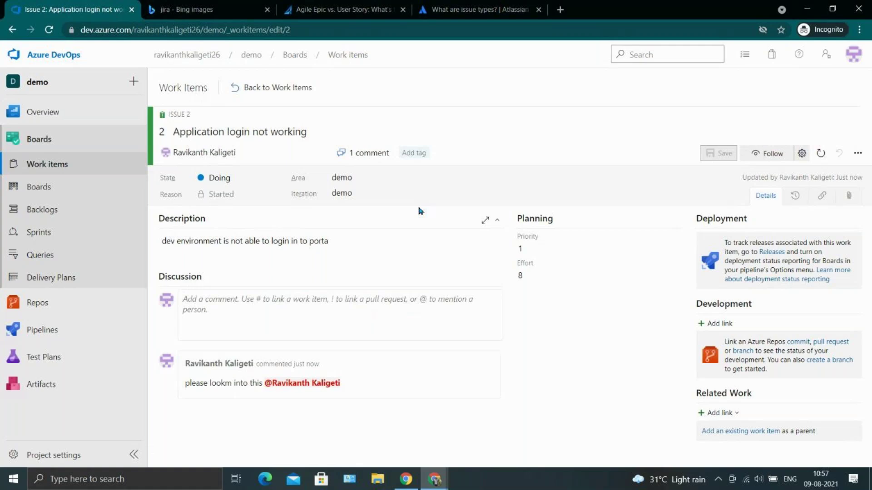
{"action": "left_click", "coordinate": [779, 154]}
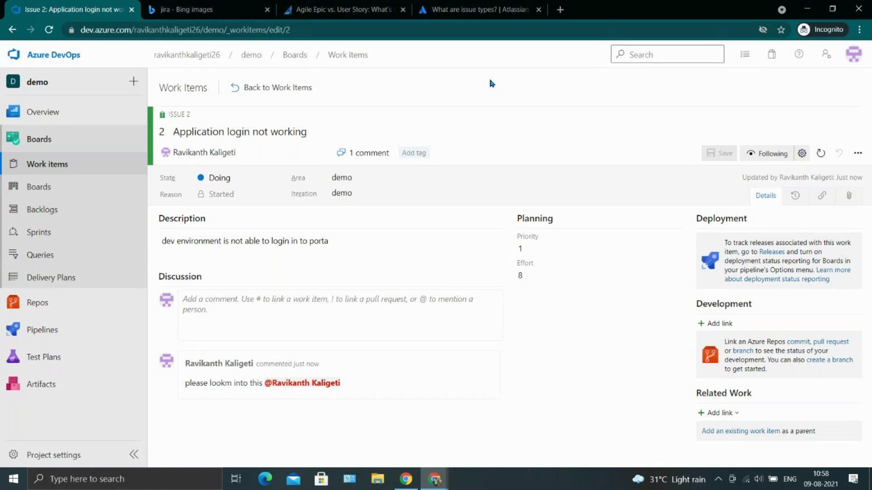
Launch Snipping Tool from Start search, snip the Issue 2 header area, and return to the browser.
{"action": "key", "text": "super"}
{"action": "type", "text": "snipp"}
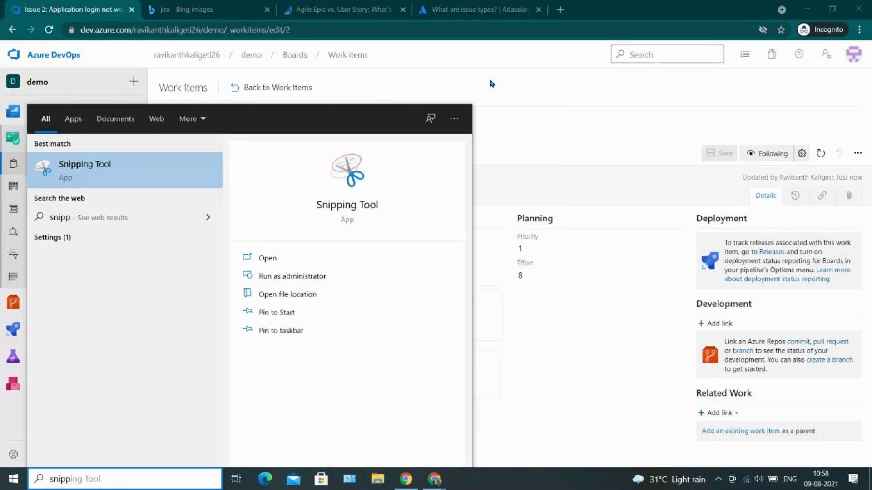
{"action": "key", "text": "Escape"}
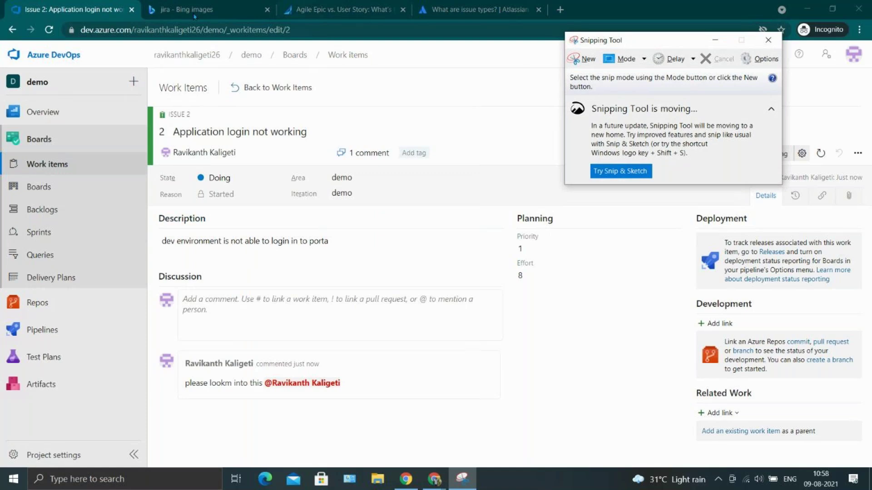
{"action": "left_click", "coordinate": [572, 54]}
{"action": "left_click_drag", "start_coordinate": [1, 1], "coordinate": [505, 201]}
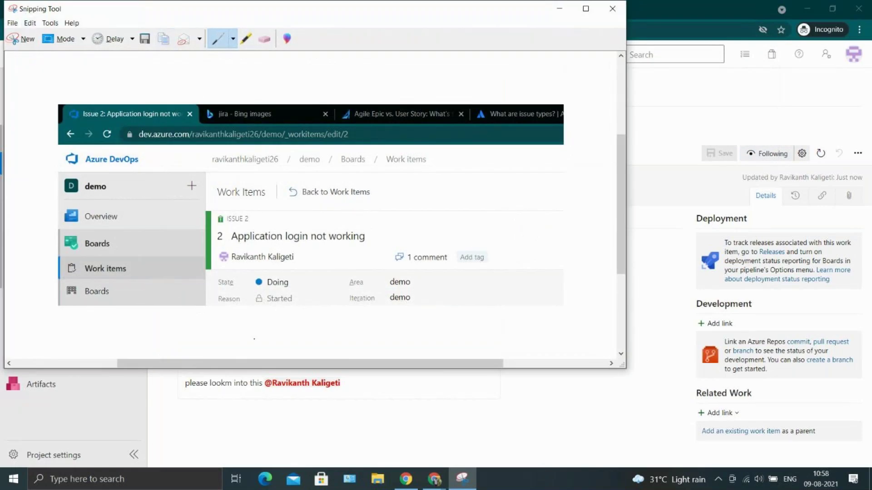
{"action": "left_click", "coordinate": [273, 429]}
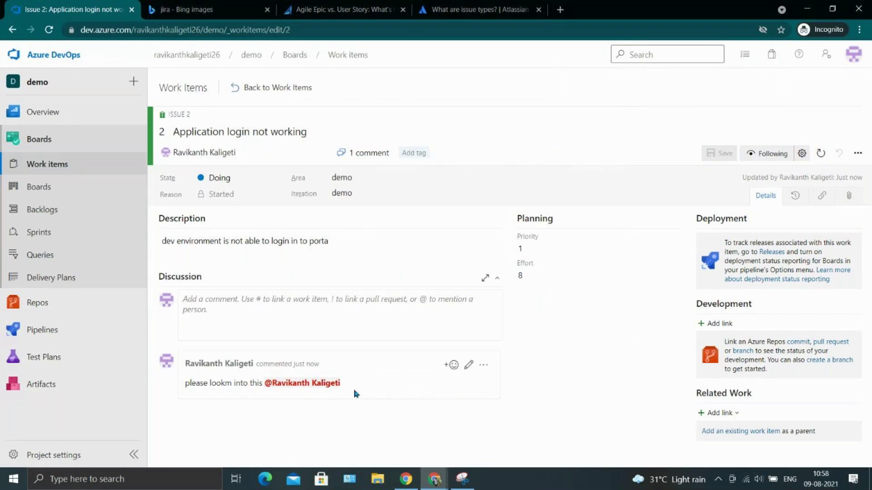
Paste the screenshot at the end of Issue 2's existing comment and update the comment.
{"action": "left_click", "coordinate": [467, 363]}
{"action": "left_click", "coordinate": [383, 388]}
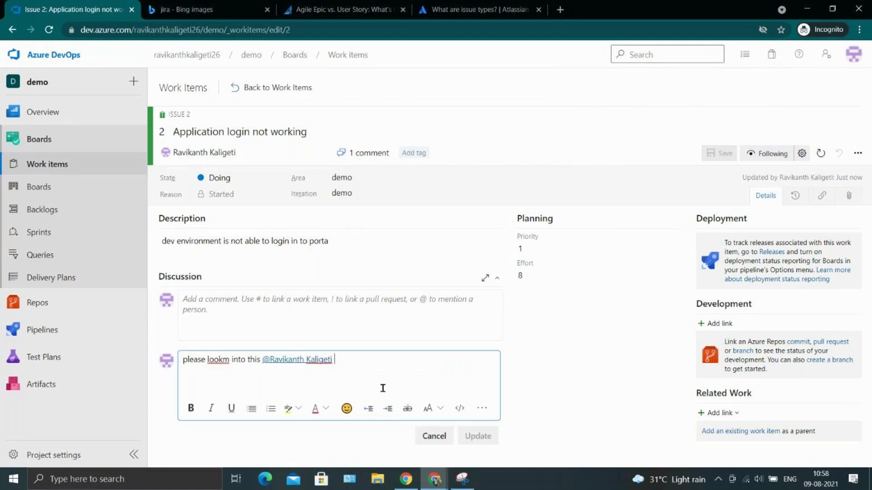
{"action": "key", "text": "ctrl+v"}
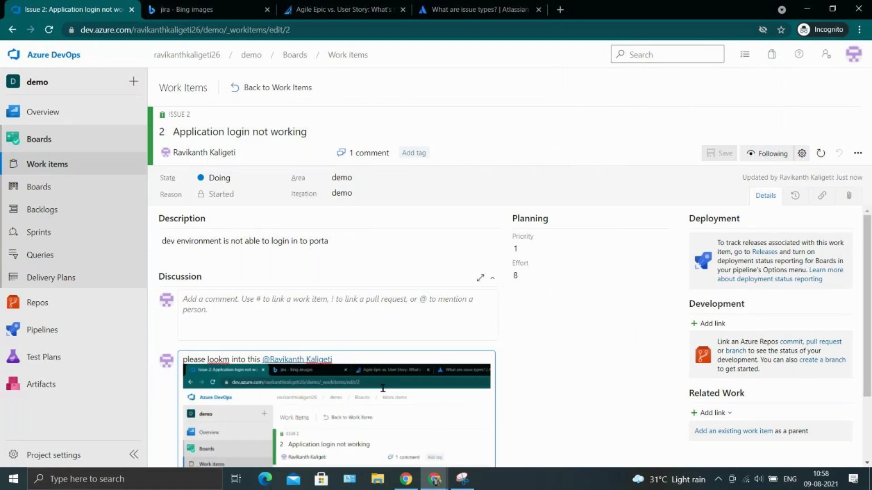
{"action": "scroll", "coordinate": [383, 389], "scroll_direction": "down", "scroll_amount": 2}
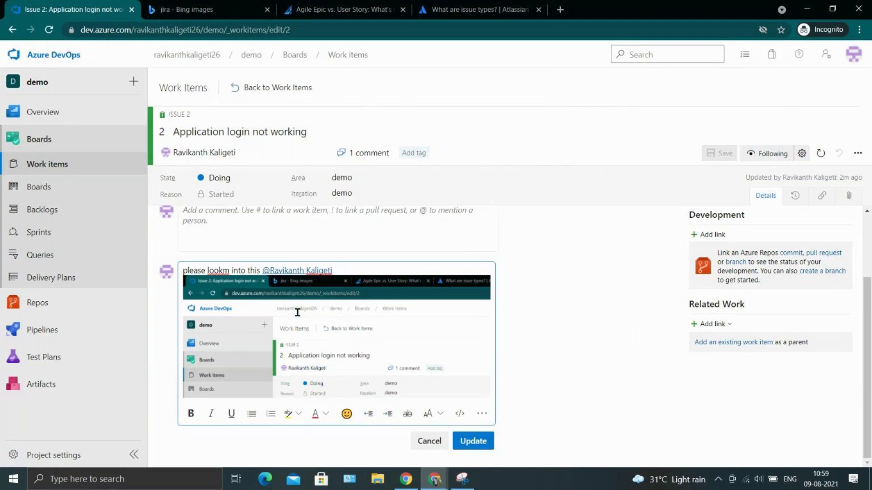
{"action": "left_click", "coordinate": [461, 443]}
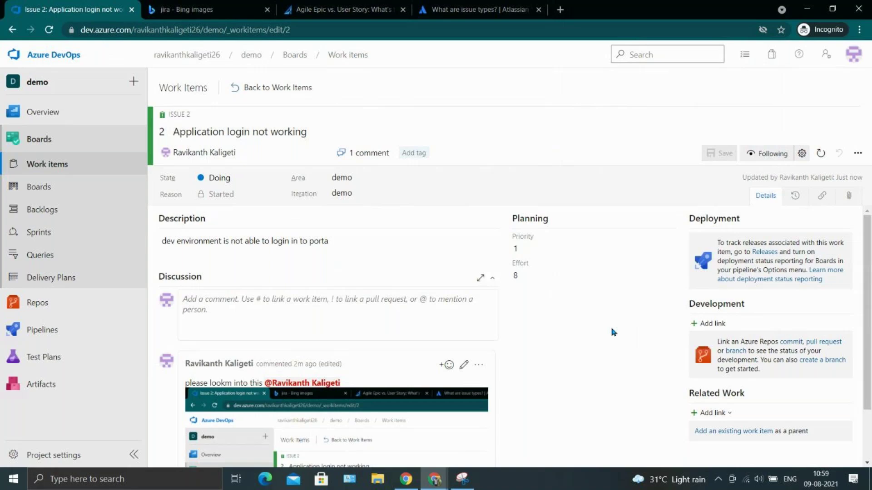
{"action": "scroll", "coordinate": [612, 330], "scroll_direction": "down", "scroll_amount": 2}
{"action": "scroll", "coordinate": [612, 330], "scroll_direction": "up", "scroll_amount": 2}
{"action": "scroll", "coordinate": [295, 295], "scroll_direction": "down", "scroll_amount": 1}
{"action": "scroll", "coordinate": [295, 295], "scroll_direction": "up", "scroll_amount": 1}
{"action": "left_click", "coordinate": [254, 299]}
{"action": "key", "text": "ctrl+a"}
{"action": "key", "text": "Delete"}
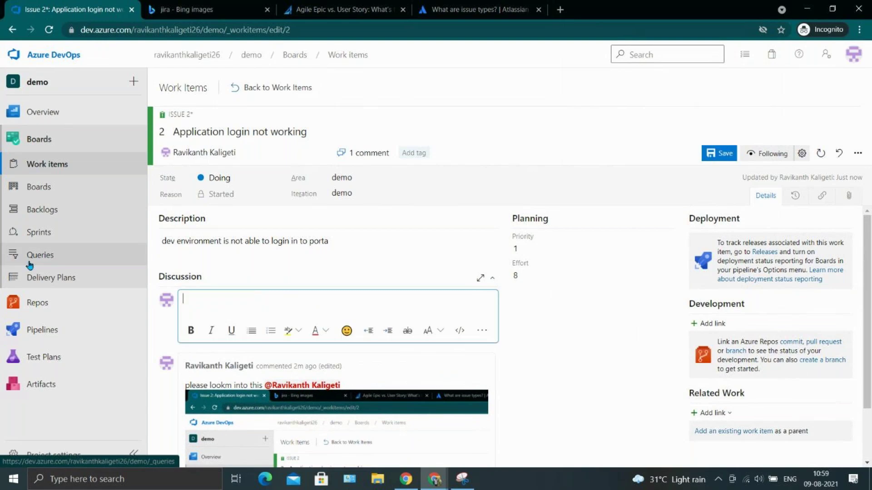
{"action": "scroll", "coordinate": [295, 231], "scroll_direction": "down", "scroll_amount": 1}
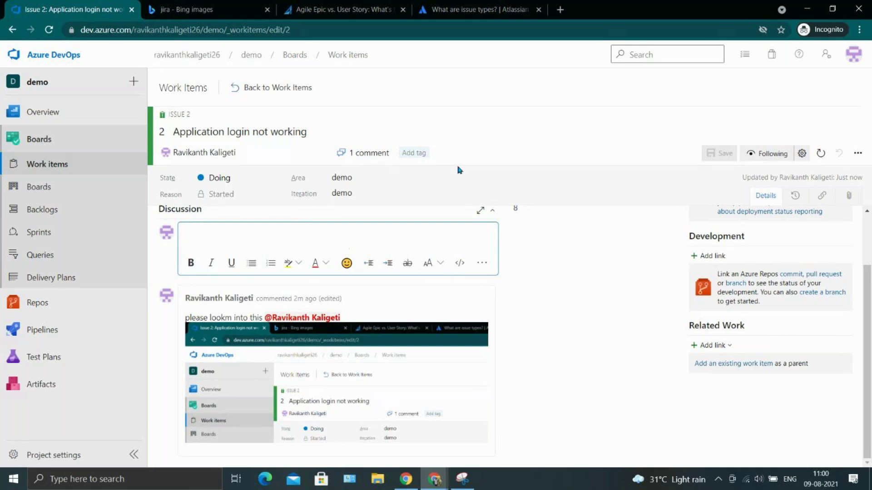
{"action": "left_click", "coordinate": [93, 159]}
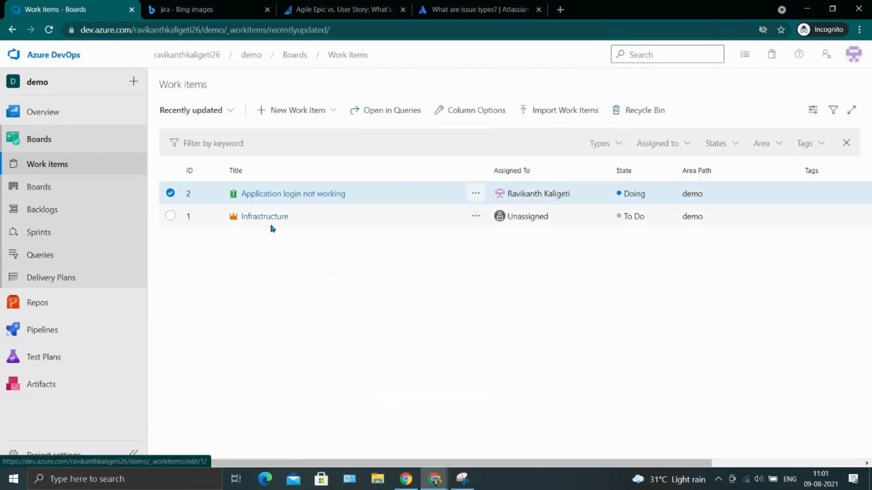
Create a new Task work item from the New Work Item menu, leaving its title empty.
{"action": "left_click", "coordinate": [305, 110]}
{"action": "left_click", "coordinate": [307, 174]}
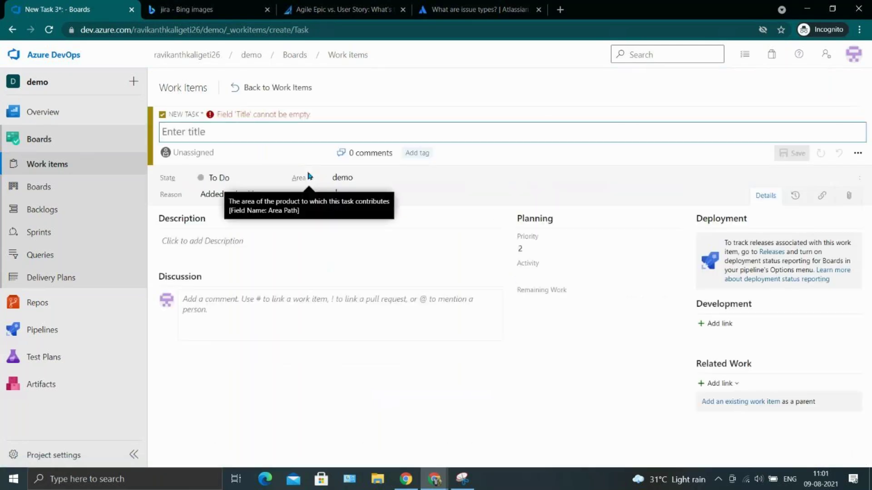
{"action": "type", "text": "Create"}
{"action": "key", "text": "BackSpace"}
{"action": "key", "text": "BackSpace"}
{"action": "key", "text": "BackSpace"}
{"action": "key", "text": "BackSpace"}
{"action": "key", "text": "BackSpace"}
{"action": "key", "text": "BackSpace"}
{"action": "type", "text": "r"}
{"action": "key", "text": "BackSpace"}
{"action": "left_click", "coordinate": [249, 178]}
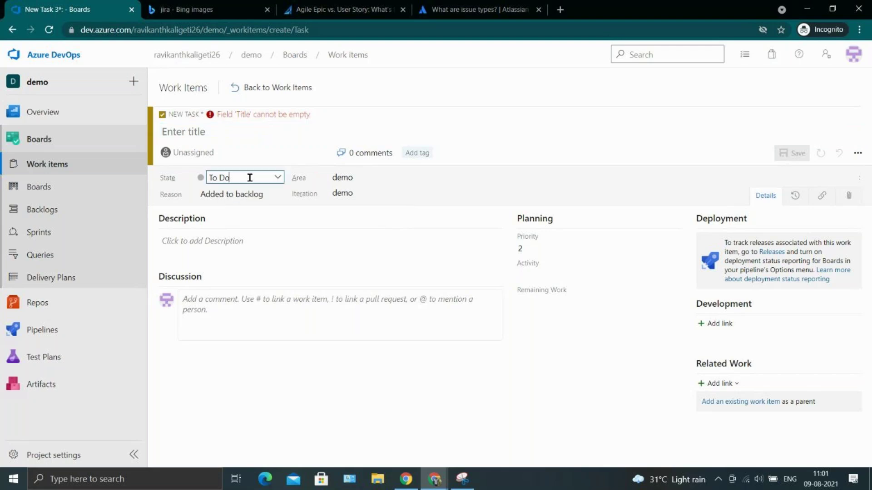
{"action": "left_click", "coordinate": [283, 153]}
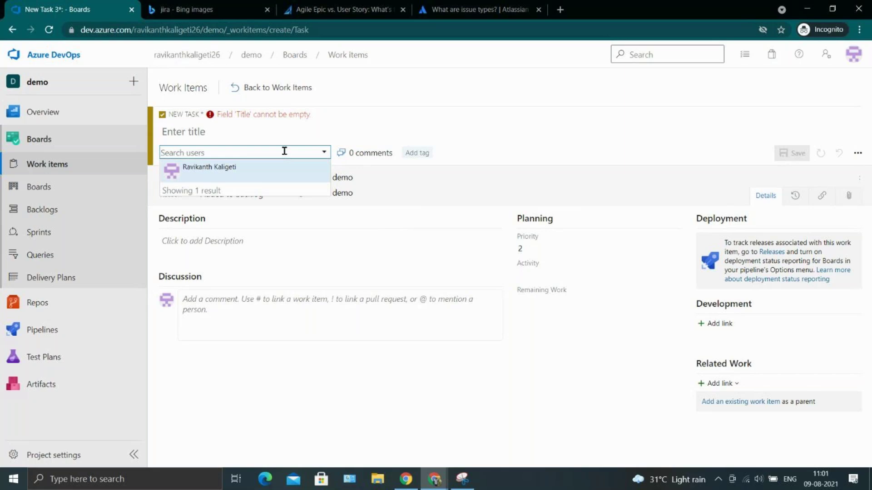
{"action": "left_click", "coordinate": [375, 191]}
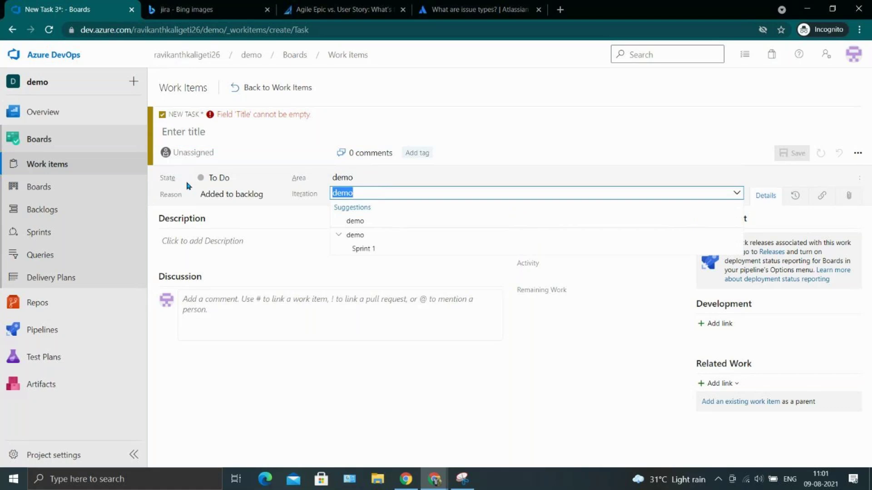
{"action": "left_click", "coordinate": [506, 72]}
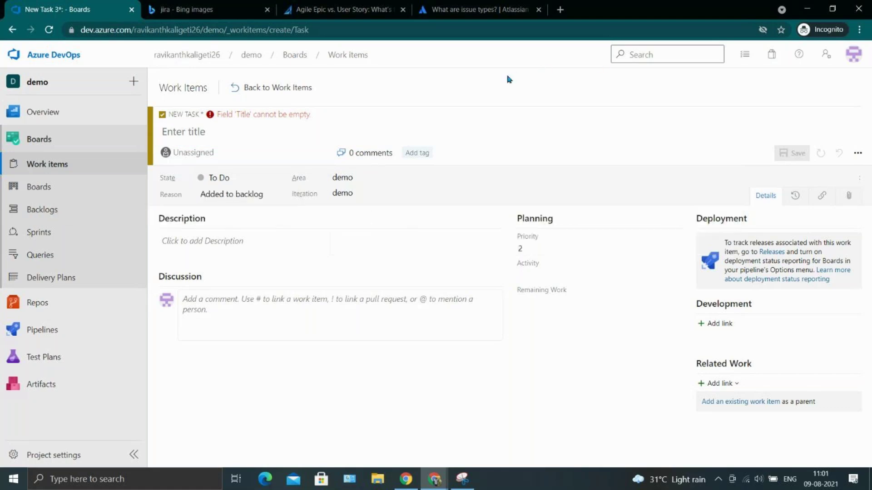
{"action": "left_click", "coordinate": [206, 135]}
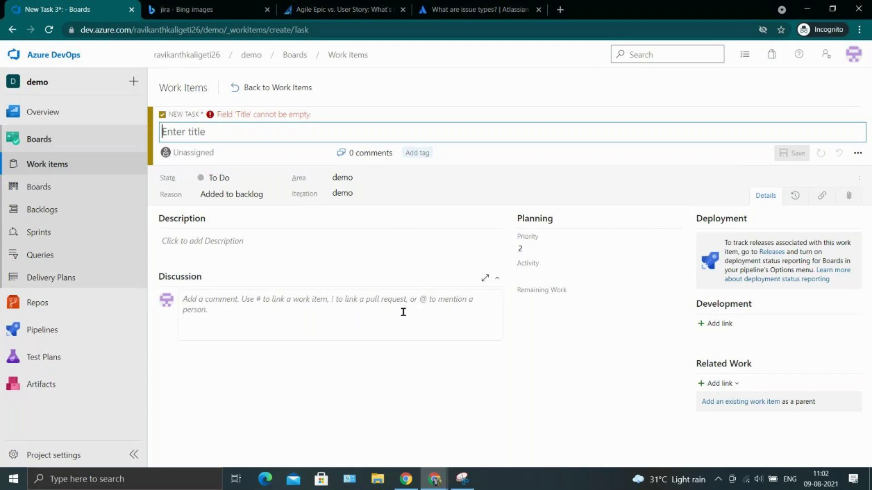
{"action": "left_click", "coordinate": [310, 353]}
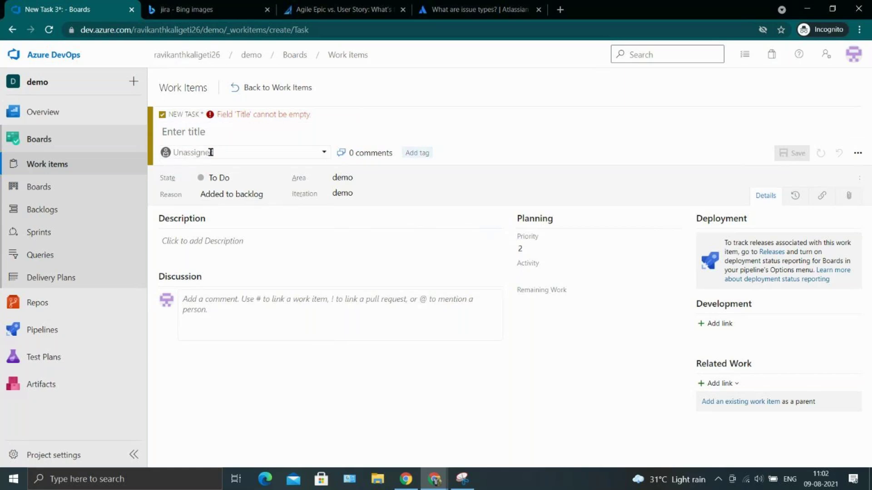
Title the task 'Create aCI pipeline to build asp.net application', replacing the 'DEVops Pipeline' draft.
{"action": "left_click", "coordinate": [207, 136]}
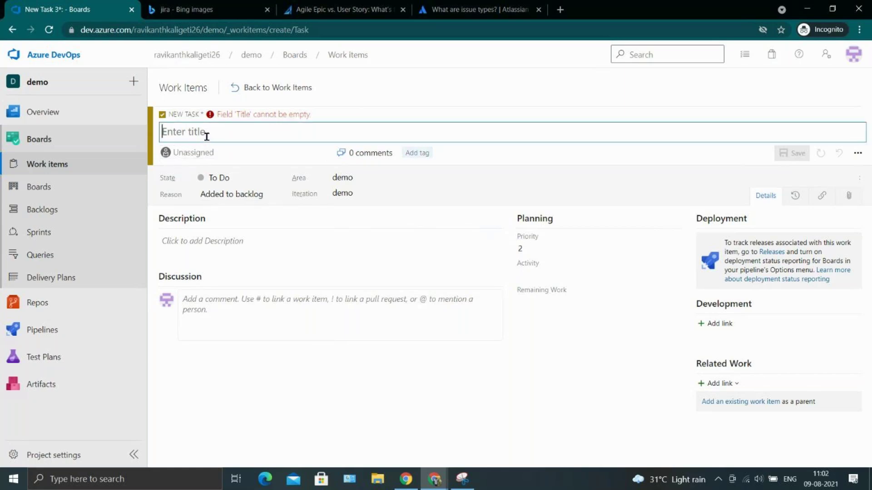
{"action": "type", "text": "C"}
{"action": "key", "text": "BackSpace"}
{"action": "type", "text": "Crea"}
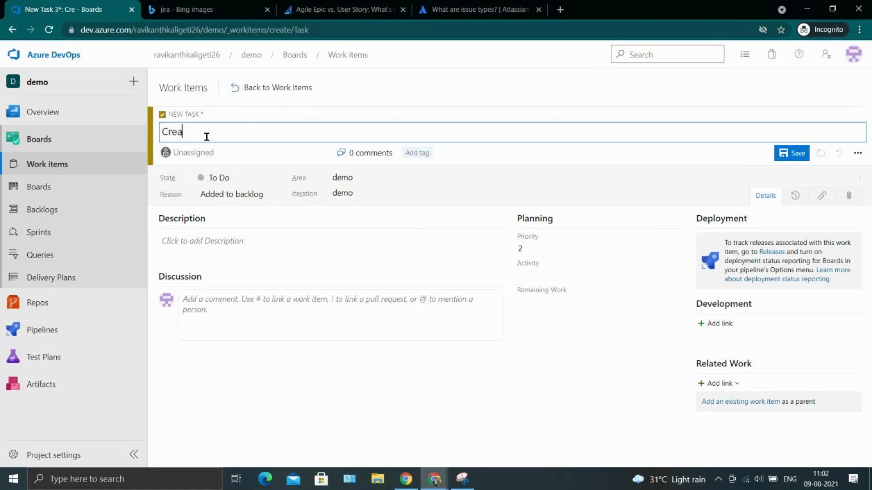
{"action": "type", "text": "te a DEVops P"}
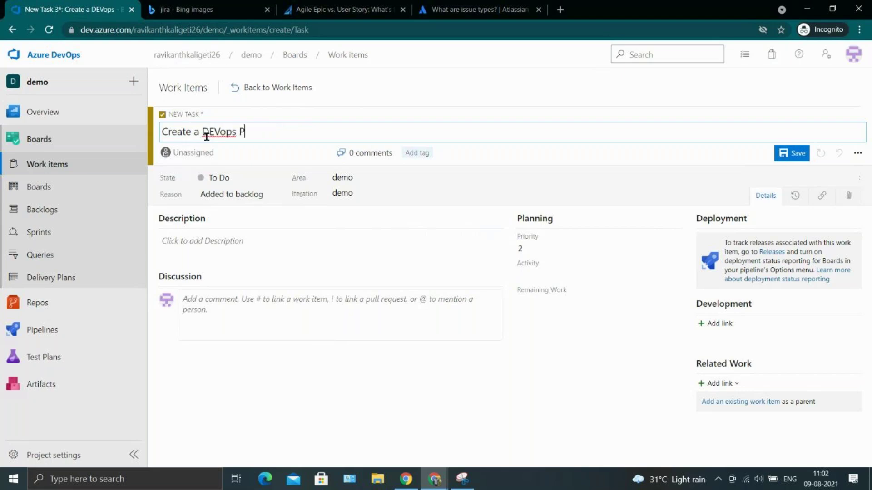
{"action": "type", "text": "ipeline"}
{"action": "key", "text": "BackSpace"}
{"action": "key", "text": "BackSpace"}
{"action": "key", "text": "BackSpace"}
{"action": "key", "text": "BackSpace"}
{"action": "key", "text": "BackSpace"}
{"action": "key", "text": "BackSpace"}
{"action": "key", "text": "BackSpace"}
{"action": "key", "text": "BackSpace"}
{"action": "key", "text": "BackSpace"}
{"action": "key", "text": "BackSpace"}
{"action": "key", "text": "BackSpace"}
{"action": "key", "text": "BackSpace"}
{"action": "key", "text": "BackSpace"}
{"action": "key", "text": "BackSpace"}
{"action": "key", "text": "BackSpace"}
{"action": "key", "text": "BackSpace"}
{"action": "type", "text": "CI pipeline to "}
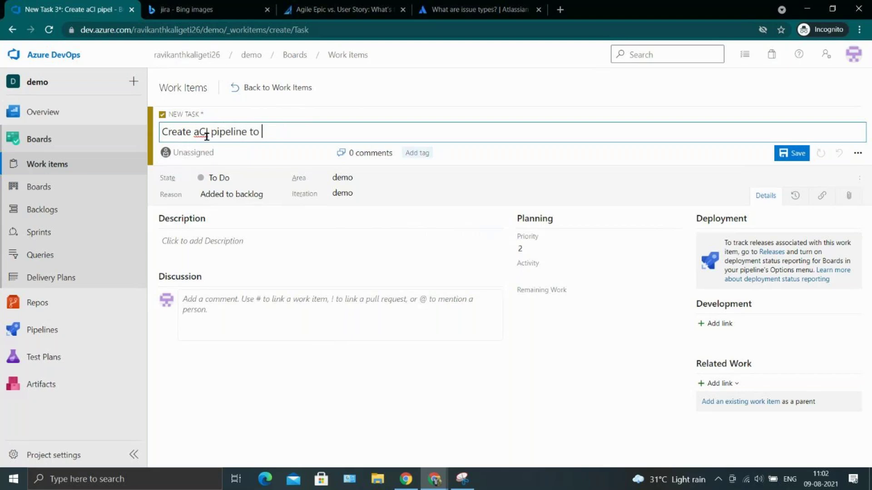
{"action": "type", "text": "build asp.net application"}
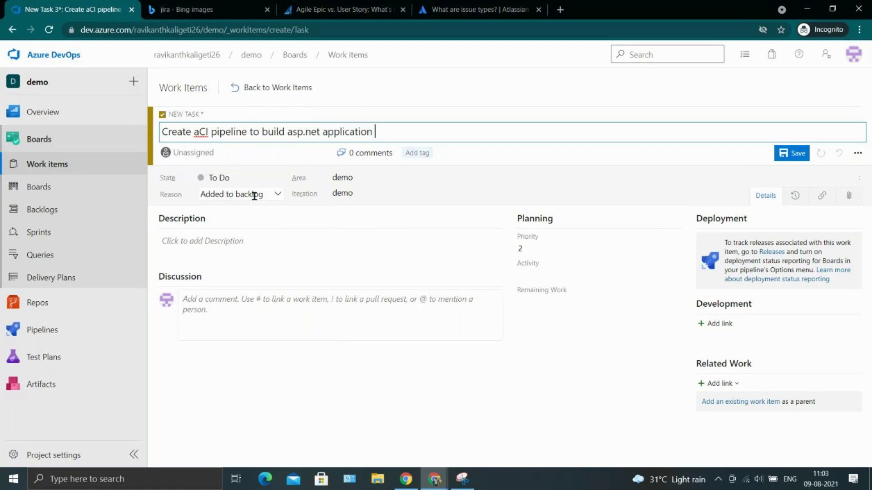
Assign the task to the only listed user and set its Priority to 1.
{"action": "left_click", "coordinate": [216, 152]}
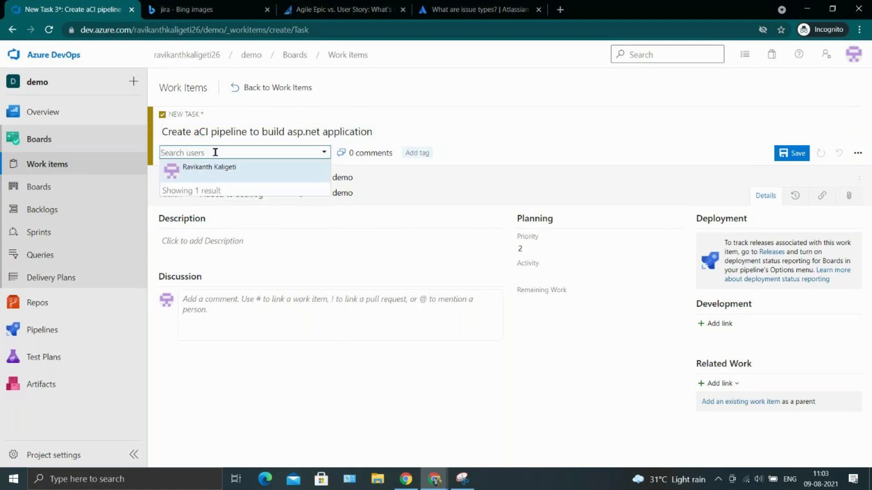
{"action": "left_click", "coordinate": [258, 172]}
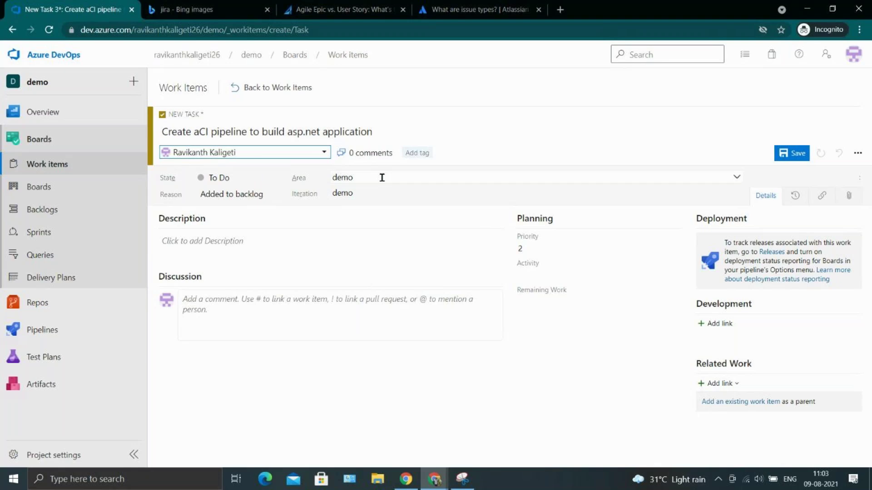
{"action": "left_click", "coordinate": [551, 244]}
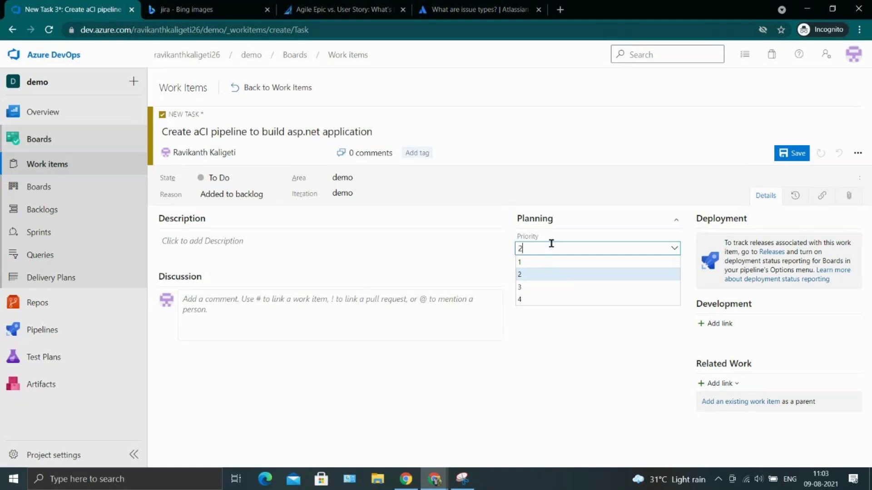
{"action": "left_click", "coordinate": [540, 263]}
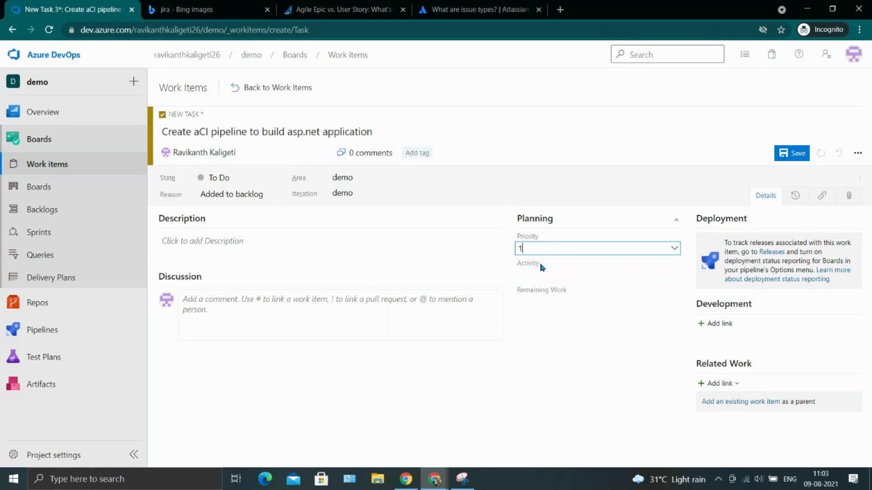
{"action": "left_click", "coordinate": [577, 401]}
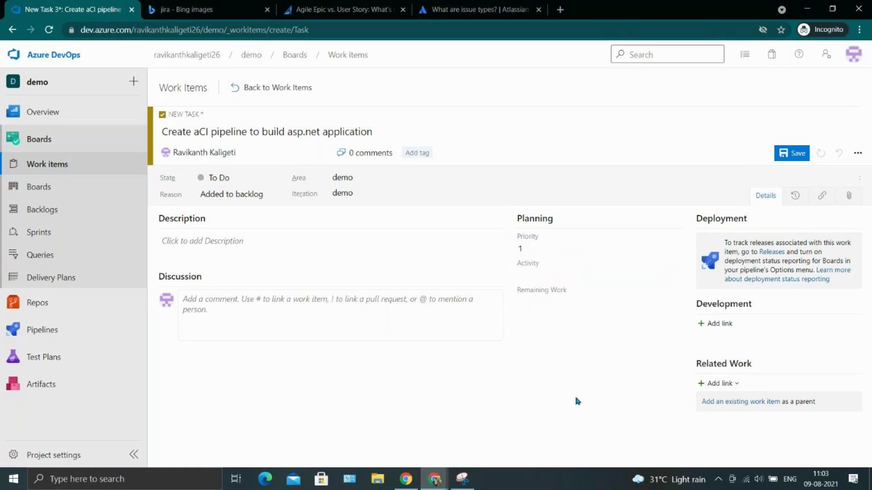
{"action": "left_click_drag", "start_coordinate": [576, 402], "coordinate": [480, 336]}
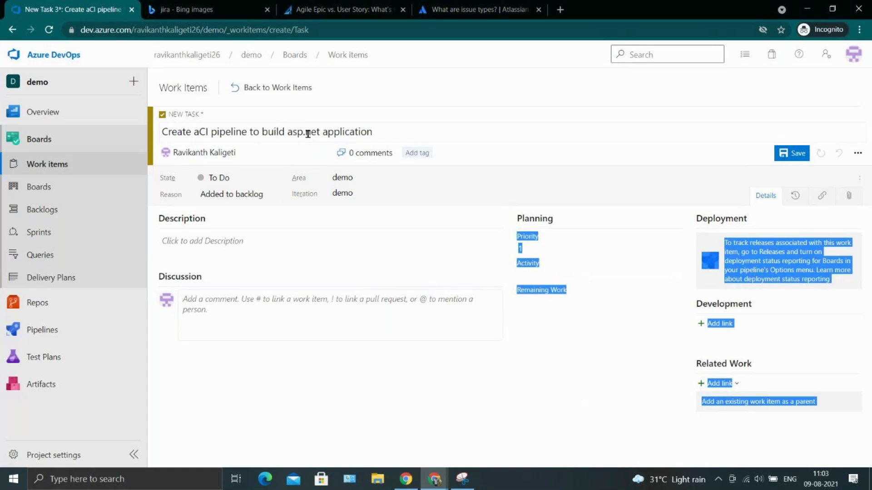
{"action": "left_click", "coordinate": [466, 131]}
{"action": "left_click", "coordinate": [463, 117]}
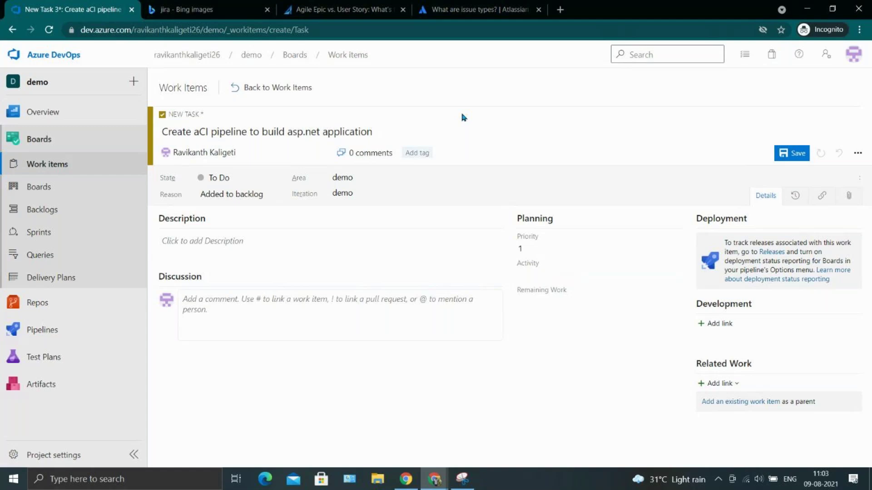
Start a Branch link, close it without adding, and bring up Related Work's Add link choices.
{"action": "left_click", "coordinate": [718, 325]}
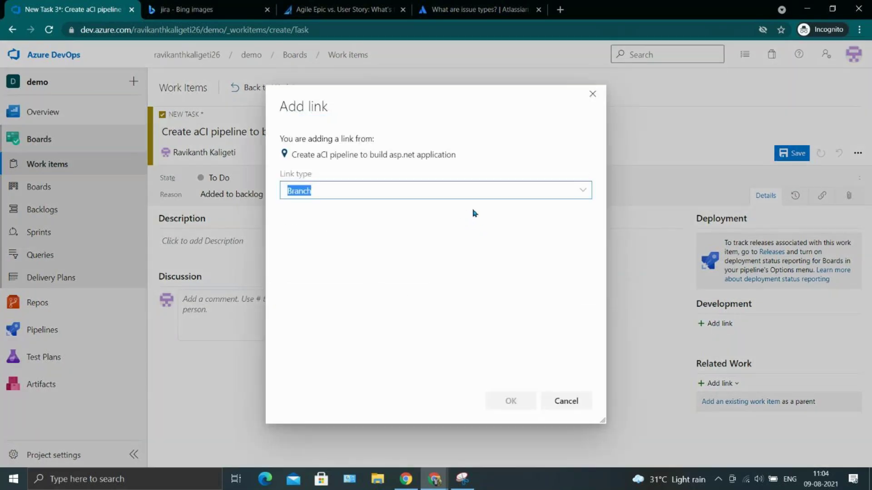
{"action": "left_click", "coordinate": [521, 189]}
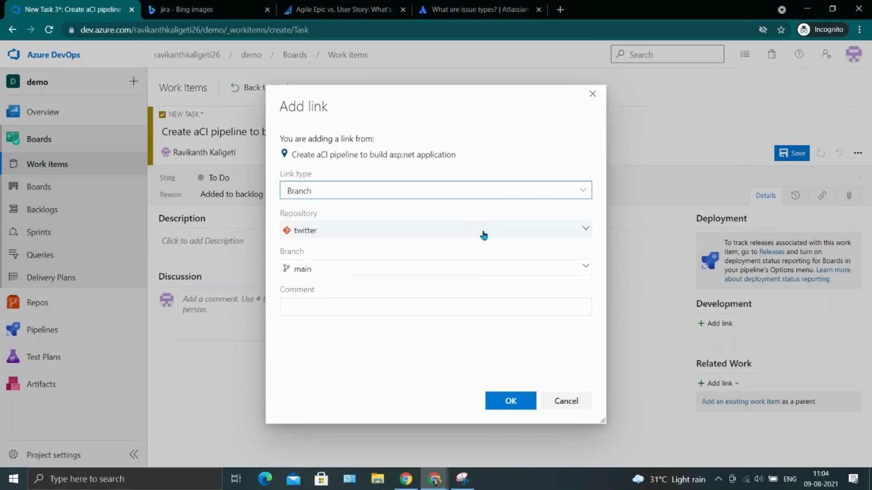
{"action": "left_click", "coordinate": [556, 401]}
{"action": "left_click", "coordinate": [714, 384]}
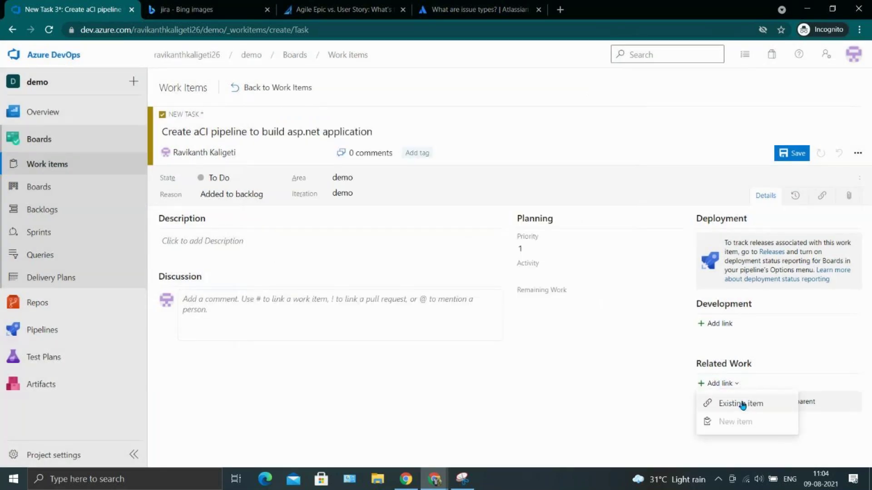
Link Issue 2 'Application login not working' to the task as its Parent.
{"action": "left_click", "coordinate": [742, 403]}
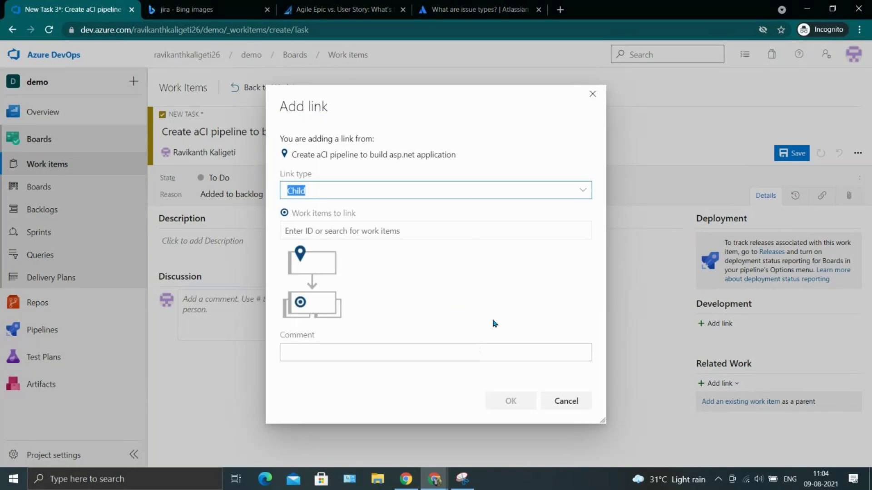
{"action": "left_click", "coordinate": [581, 189]}
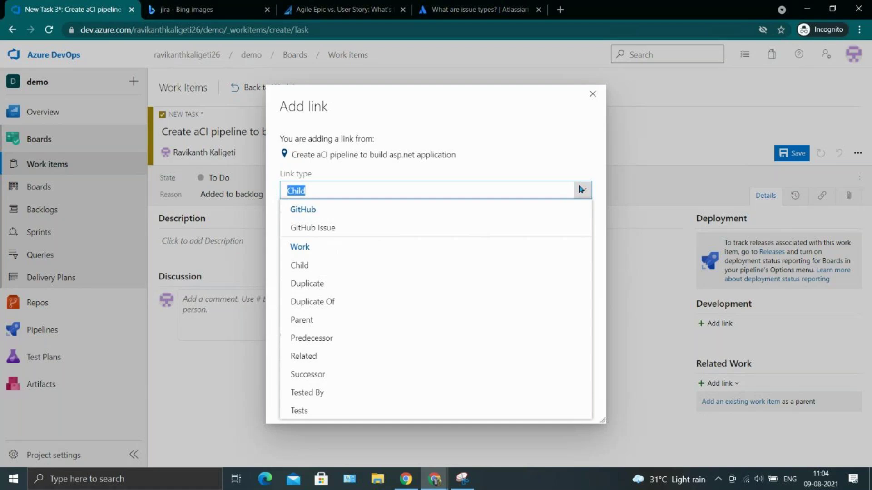
{"action": "left_click", "coordinate": [329, 325]}
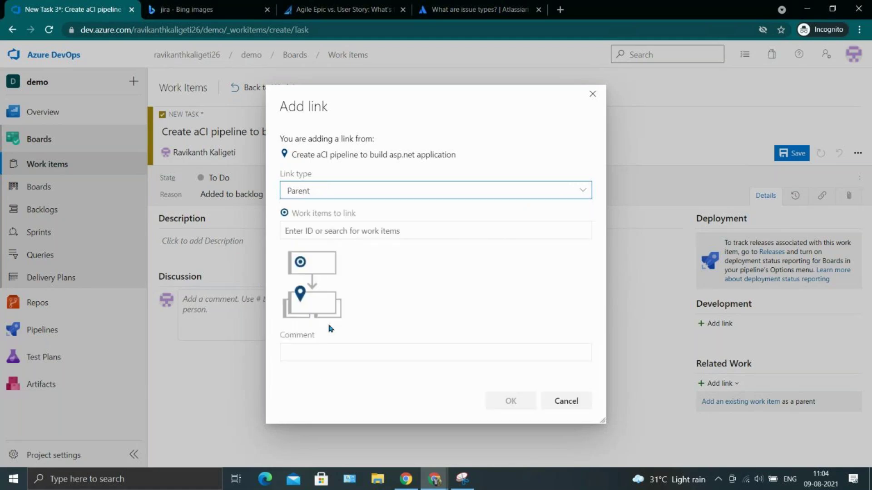
{"action": "left_click", "coordinate": [422, 225]}
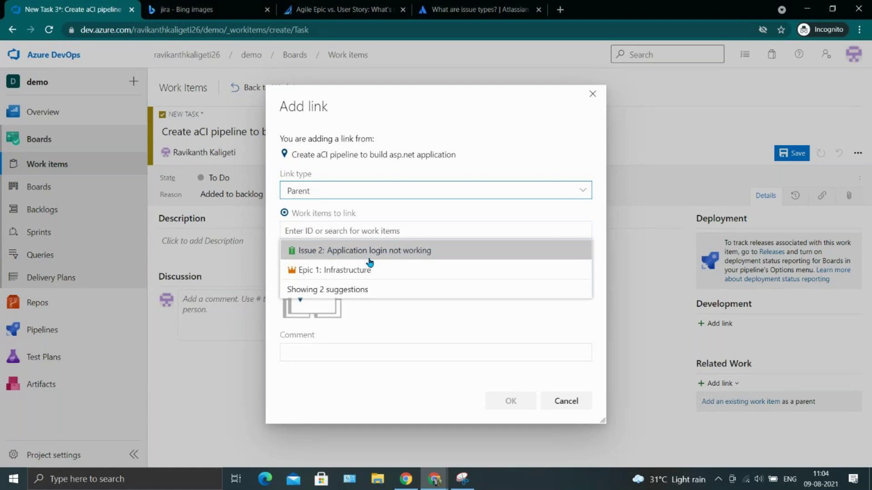
{"action": "left_click", "coordinate": [369, 258]}
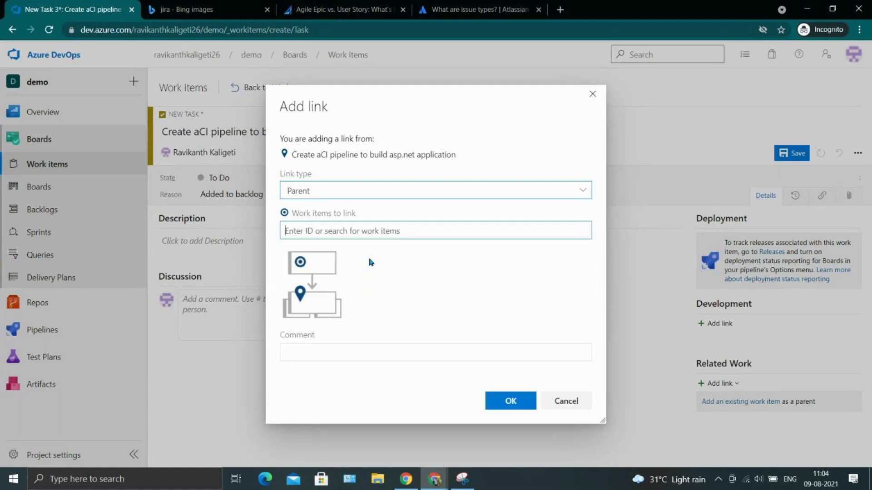
{"action": "left_click", "coordinate": [523, 400]}
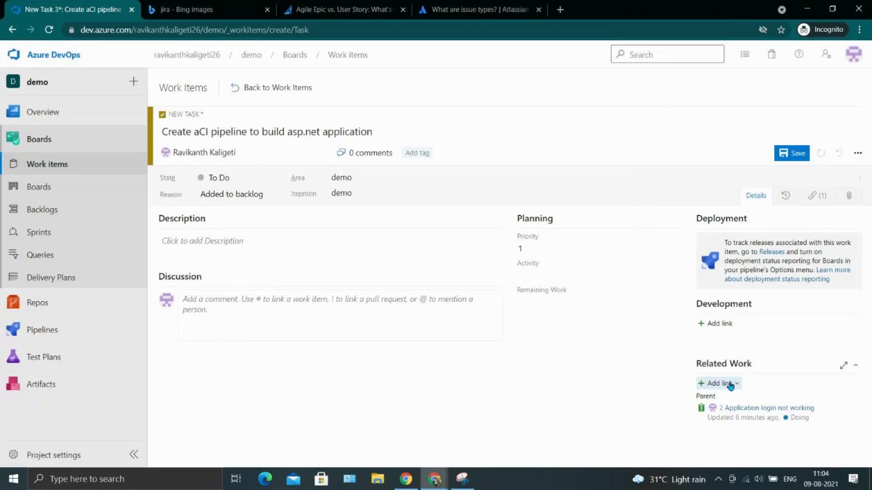
{"action": "left_click", "coordinate": [261, 124]}
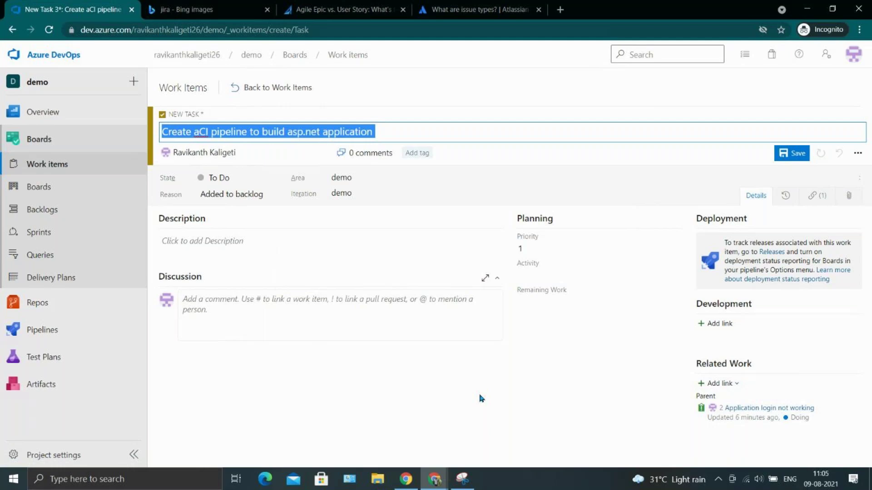
Start a Related link to another existing item, then cancel it without adding.
{"action": "left_click", "coordinate": [729, 385]}
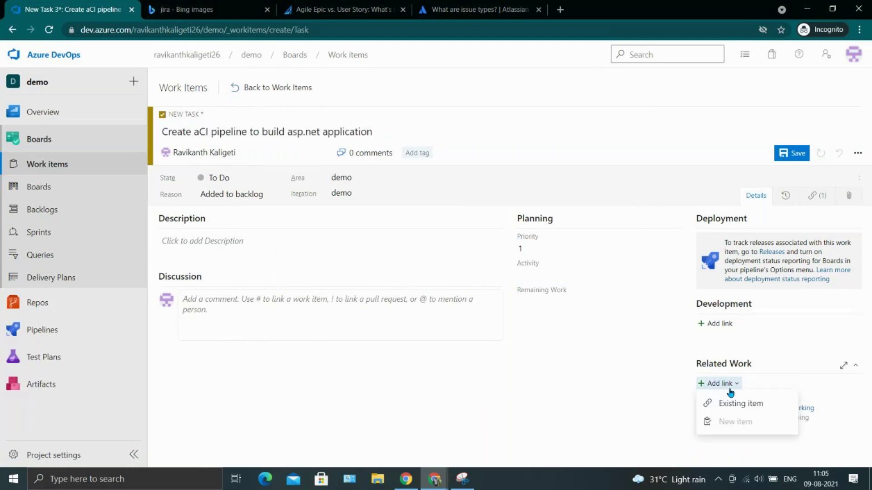
{"action": "left_click", "coordinate": [729, 402]}
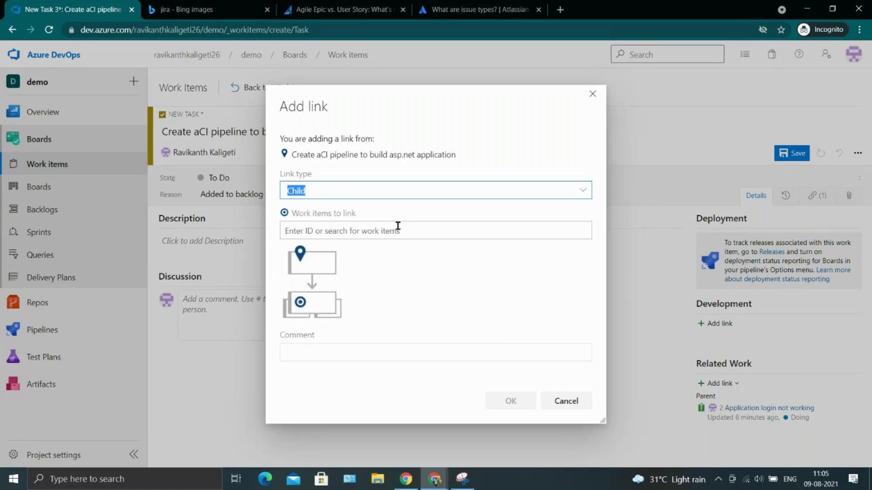
{"action": "left_click", "coordinate": [579, 190]}
{"action": "left_click", "coordinate": [579, 191]}
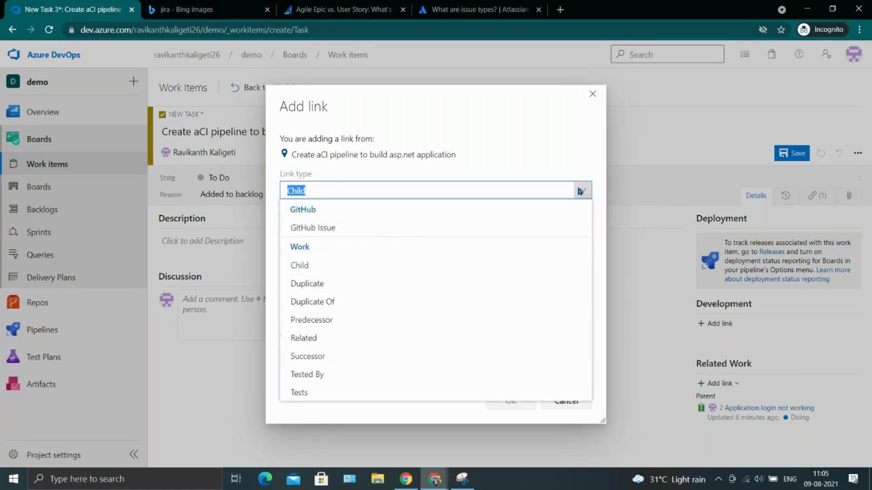
{"action": "left_click", "coordinate": [374, 338]}
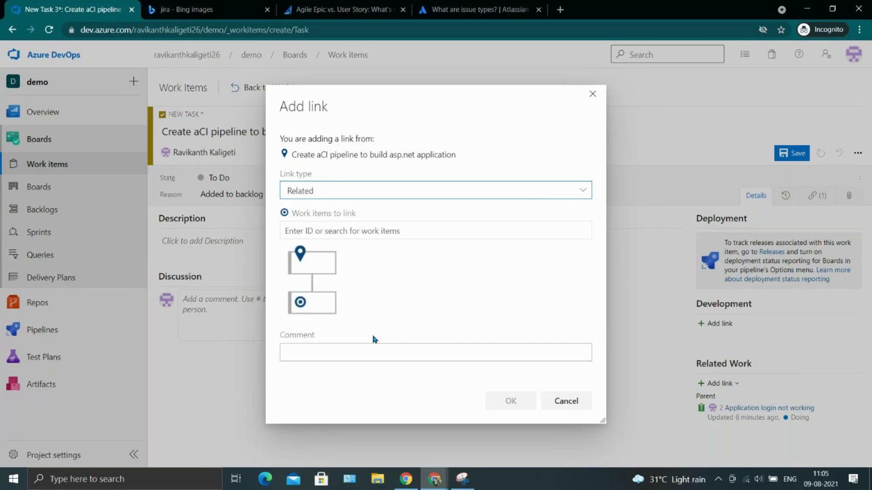
{"action": "left_click", "coordinate": [568, 401]}
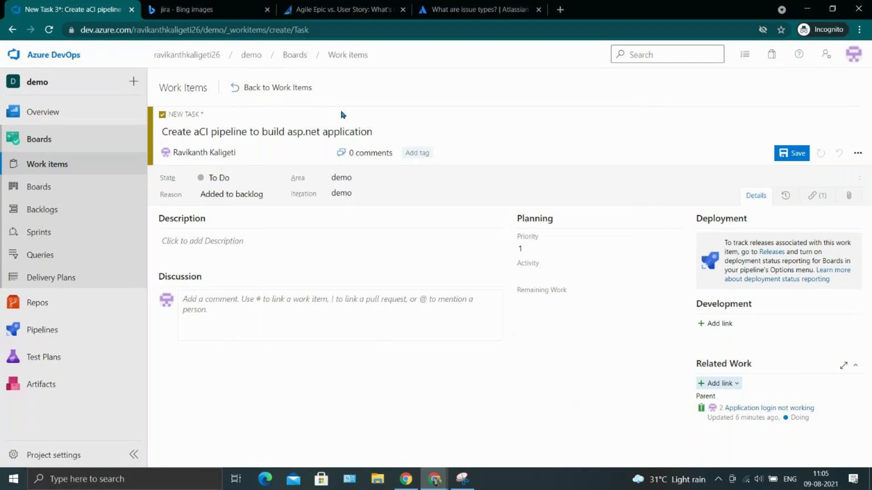
Stay on the form at the leave-page prompt, save the task as Task 3, and return to Work items.
{"action": "left_click", "coordinate": [74, 184]}
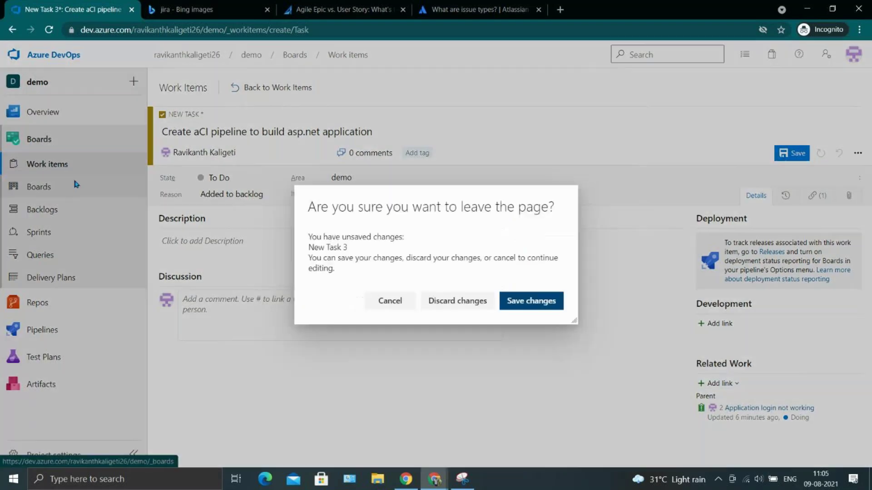
{"action": "left_click", "coordinate": [390, 300]}
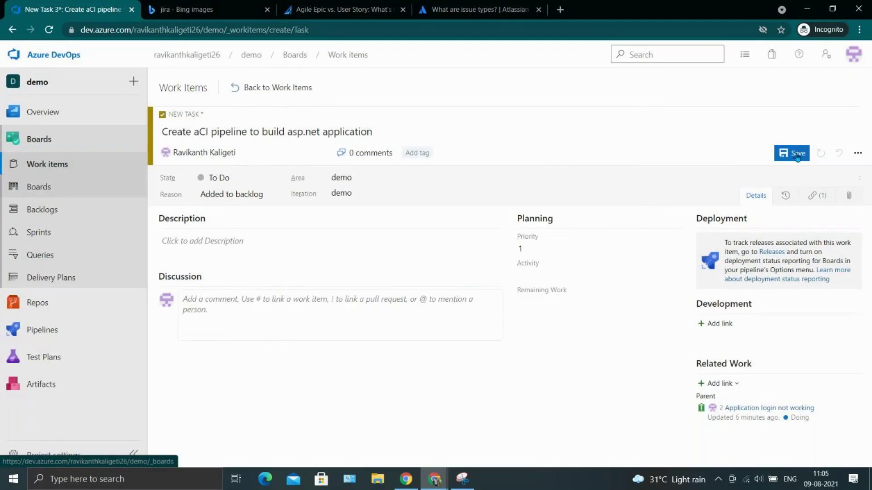
{"action": "left_click", "coordinate": [795, 154]}
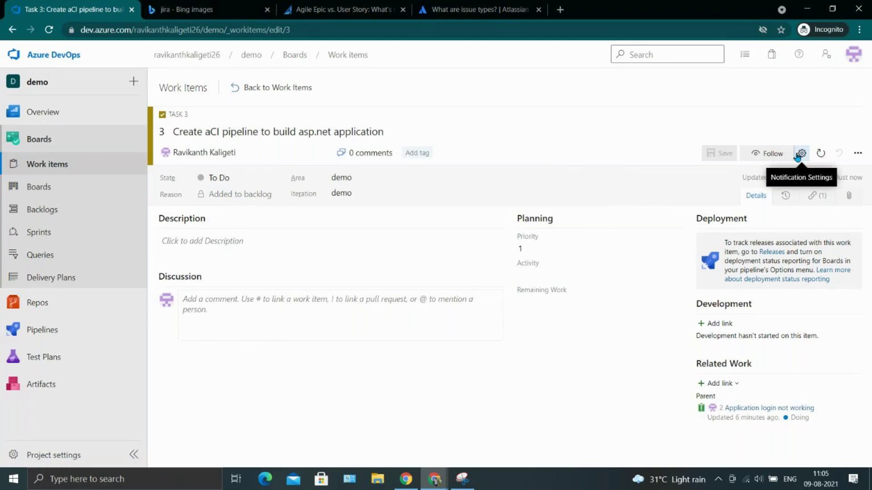
{"action": "left_click", "coordinate": [53, 146]}
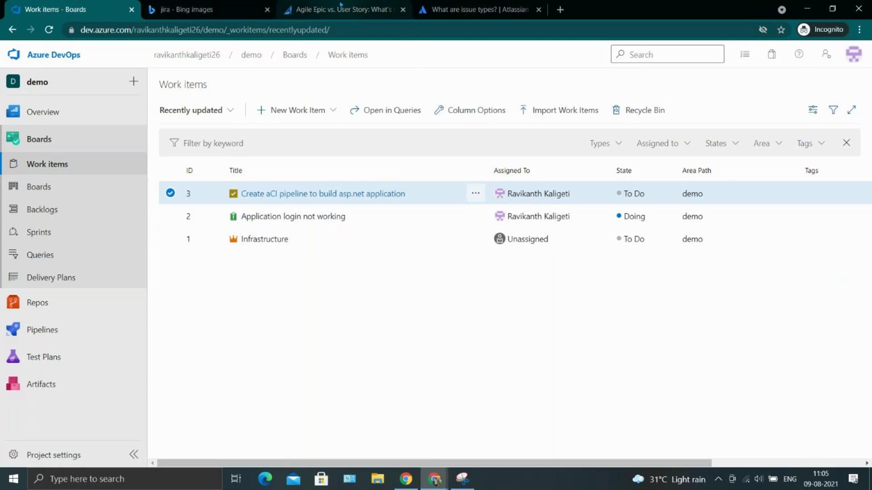
{"action": "left_click", "coordinate": [479, 8]}
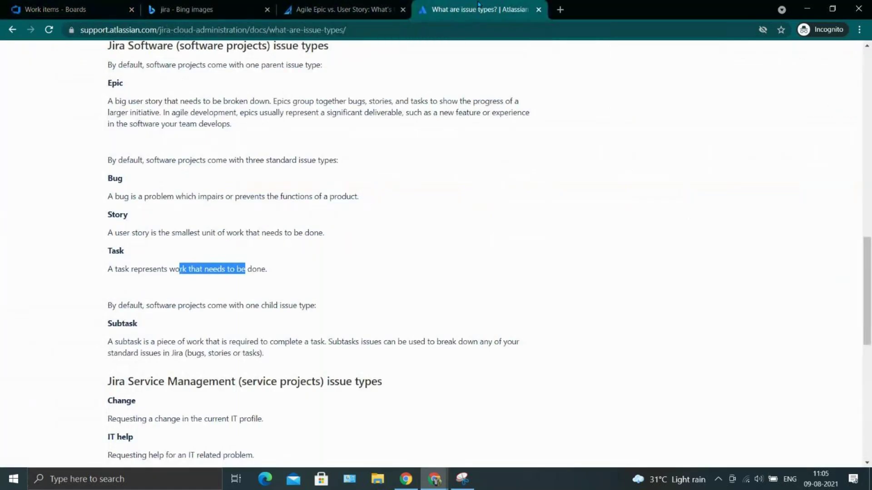
{"action": "scroll", "coordinate": [339, 86], "scroll_direction": "up", "scroll_amount": 13}
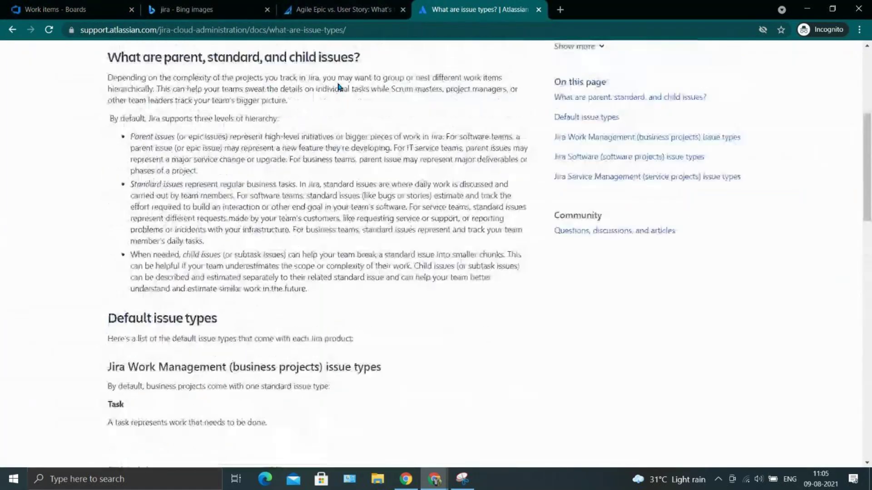
{"action": "scroll", "coordinate": [339, 86], "scroll_direction": "up", "scroll_amount": 3}
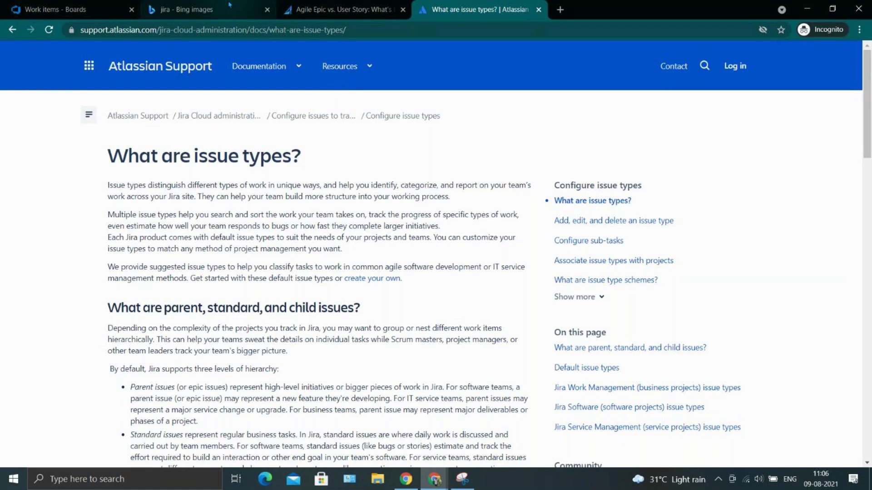
{"action": "left_click", "coordinate": [68, 9]}
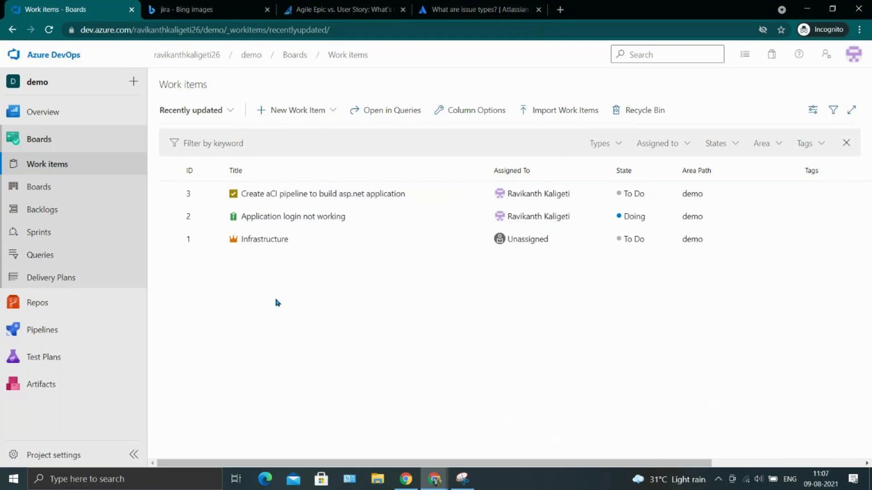
Check task 3's Iteration field, leaving it set to demo.
{"action": "left_click", "coordinate": [92, 233]}
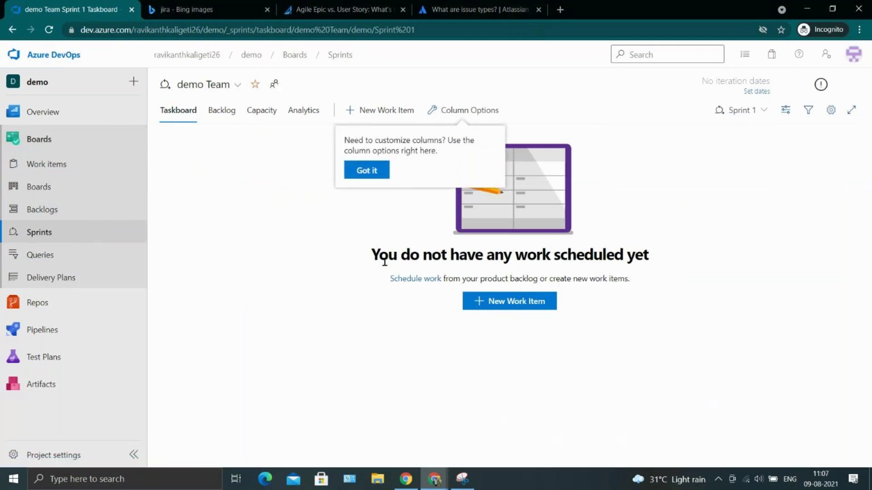
{"action": "left_click", "coordinate": [45, 175]}
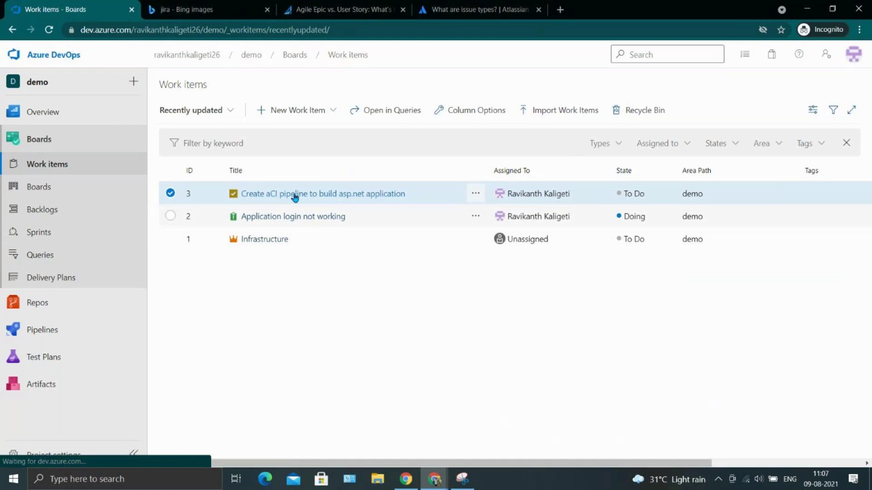
{"action": "left_click", "coordinate": [274, 193]}
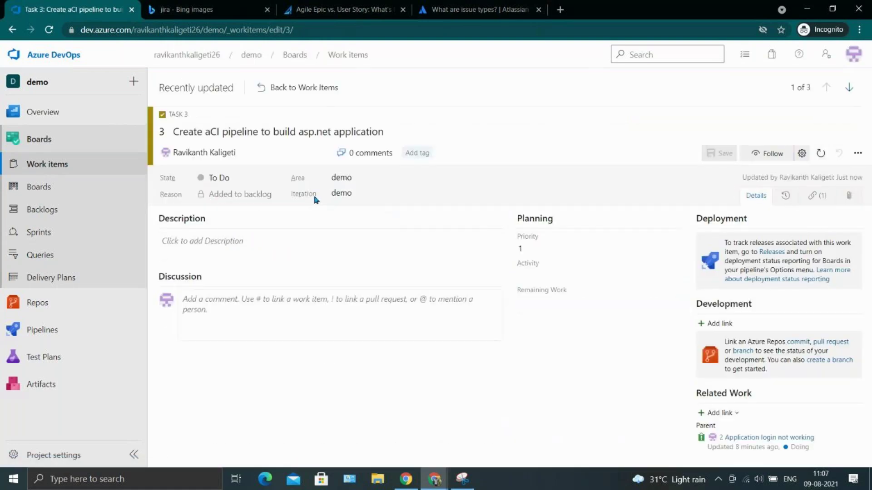
{"action": "left_click", "coordinate": [361, 194]}
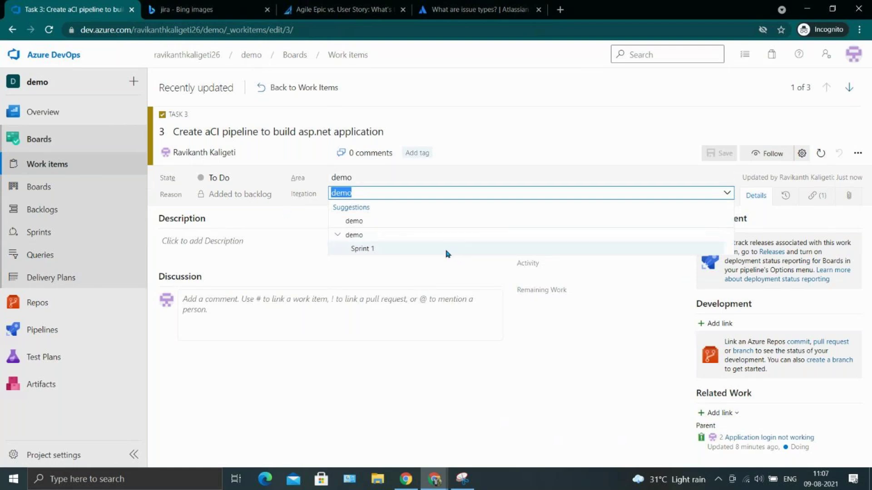
{"action": "left_click", "coordinate": [359, 388]}
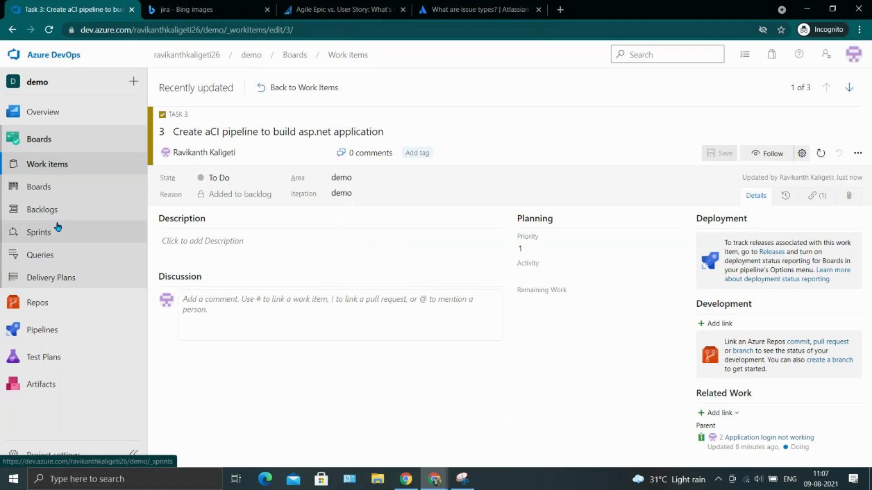
On the Sprint 1 taskboard, discard a blank new work item, then go to the sprints directory.
{"action": "left_click", "coordinate": [39, 232]}
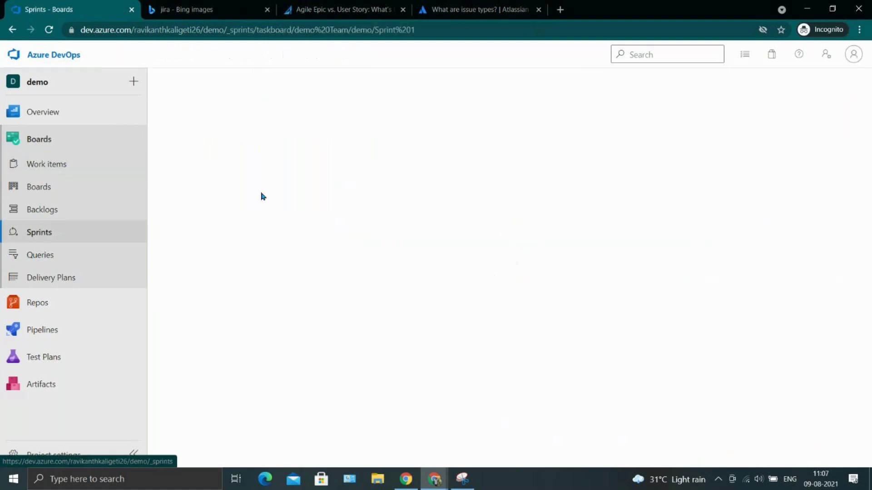
{"action": "left_click", "coordinate": [547, 307]}
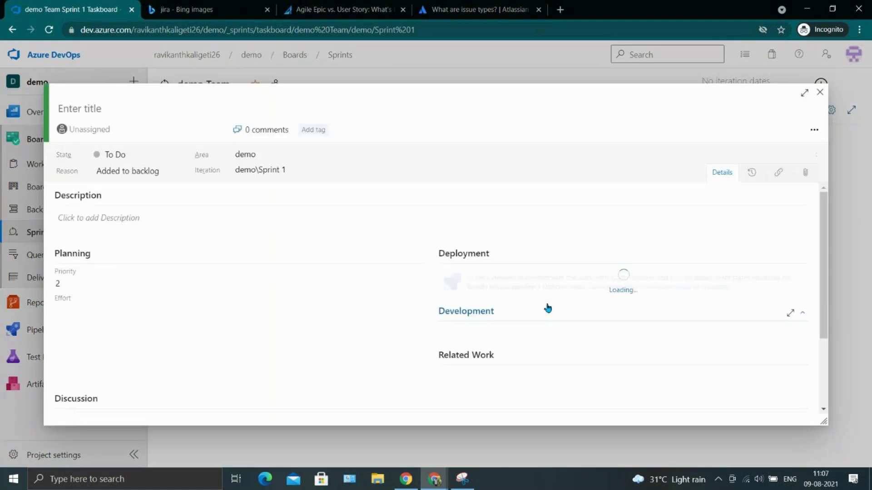
{"action": "left_click", "coordinate": [820, 92]}
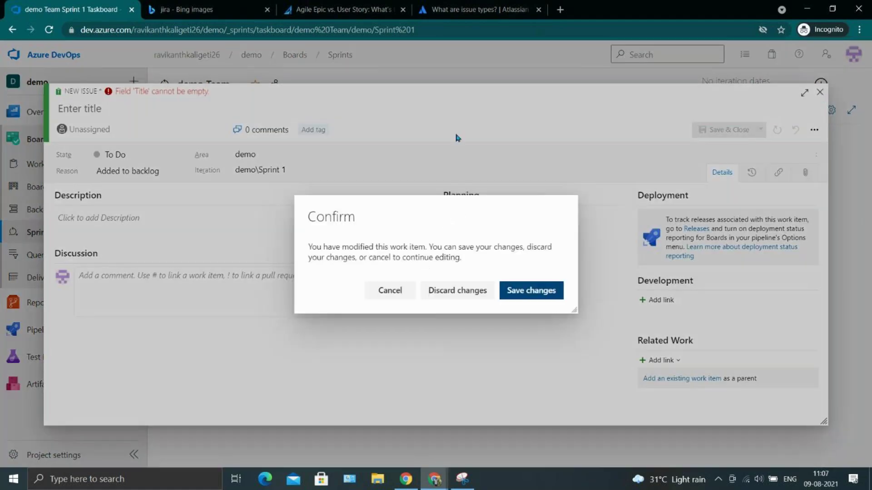
{"action": "left_click", "coordinate": [439, 289]}
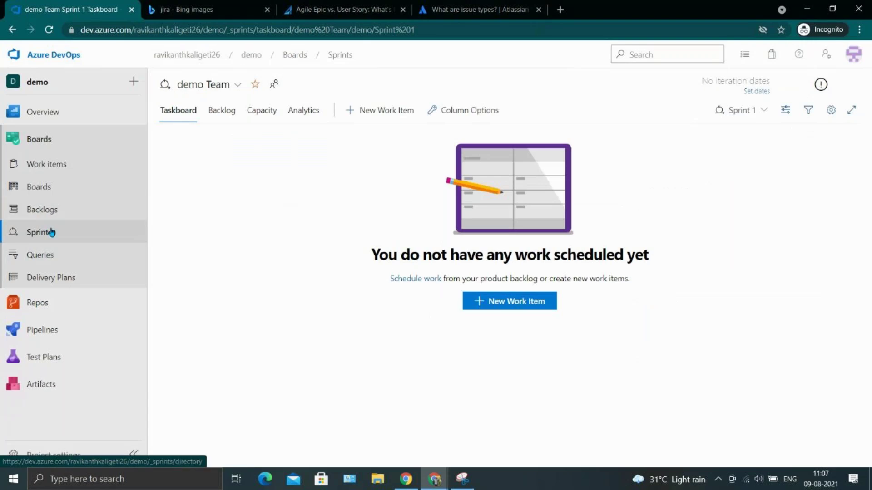
{"action": "left_click", "coordinate": [51, 231]}
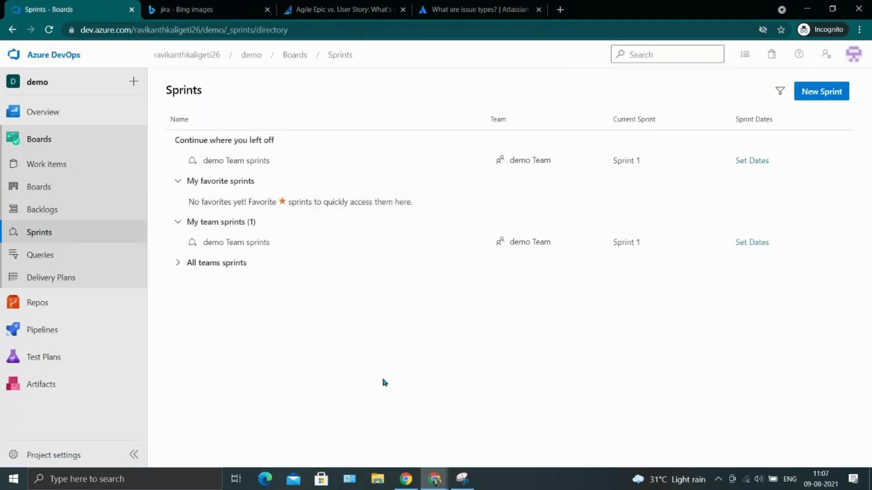
Start a new sprint for demo Team and give it the name Aug1-14.
{"action": "left_click", "coordinate": [827, 90]}
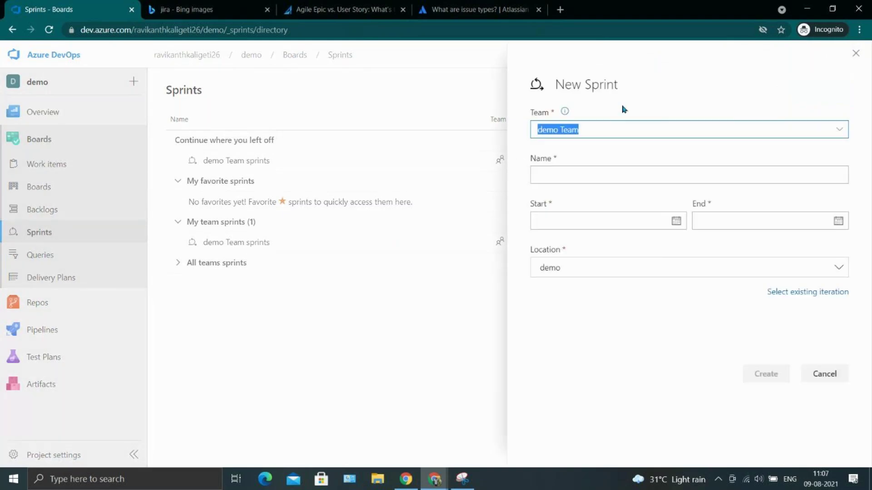
{"action": "type", "text": "Aug1-14"}
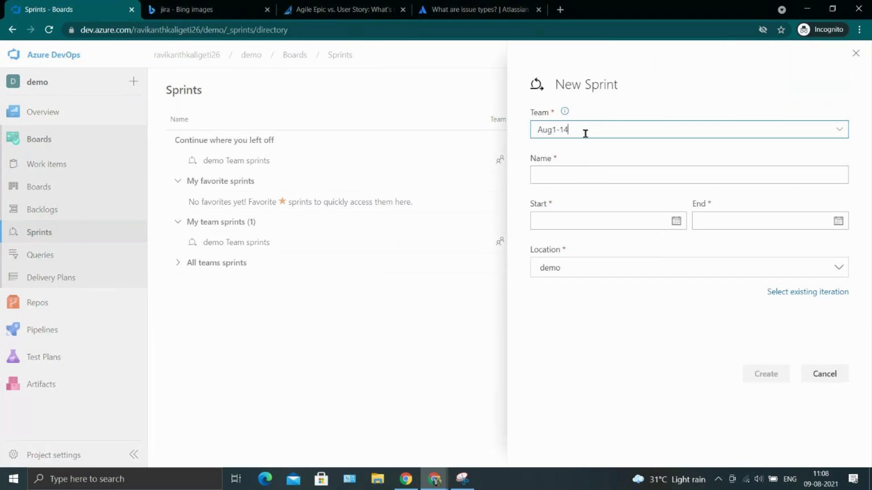
{"action": "left_click_drag", "start_coordinate": [586, 133], "coordinate": [516, 127]}
{"action": "key", "text": "ctrl+x"}
{"action": "left_click", "coordinate": [582, 178]}
{"action": "key", "text": "ctrl+v"}
{"action": "triple_click", "coordinate": [560, 127]}
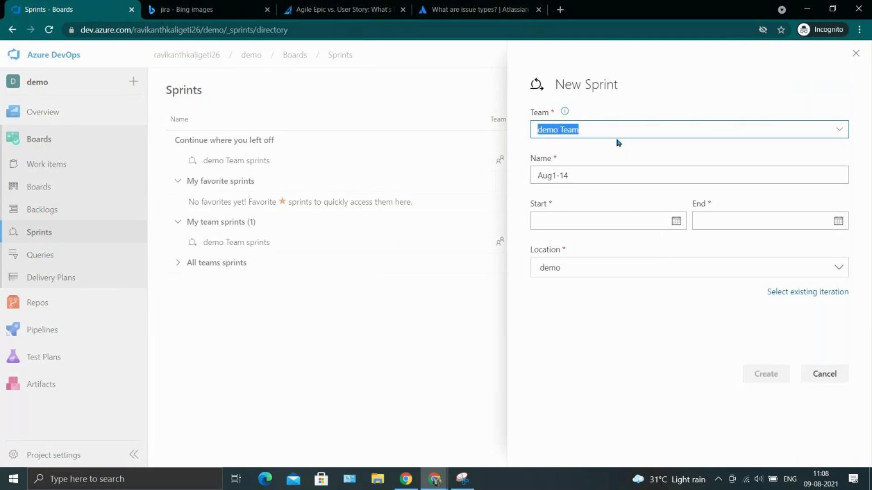
{"action": "triple_click", "coordinate": [596, 133]}
Set the sprint dates 8/1/2021 to 8/14/2021, keep location demo, and create it.
{"action": "left_click", "coordinate": [676, 221]}
{"action": "left_click", "coordinate": [546, 279]}
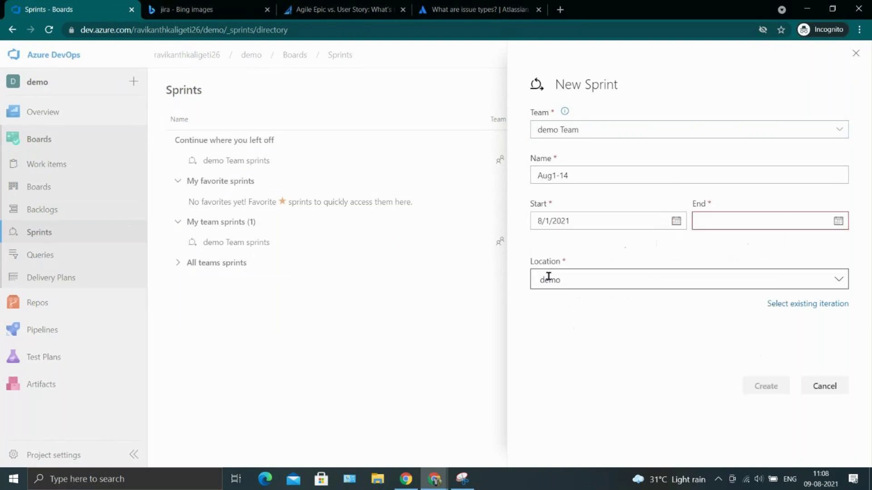
{"action": "left_click", "coordinate": [837, 221]}
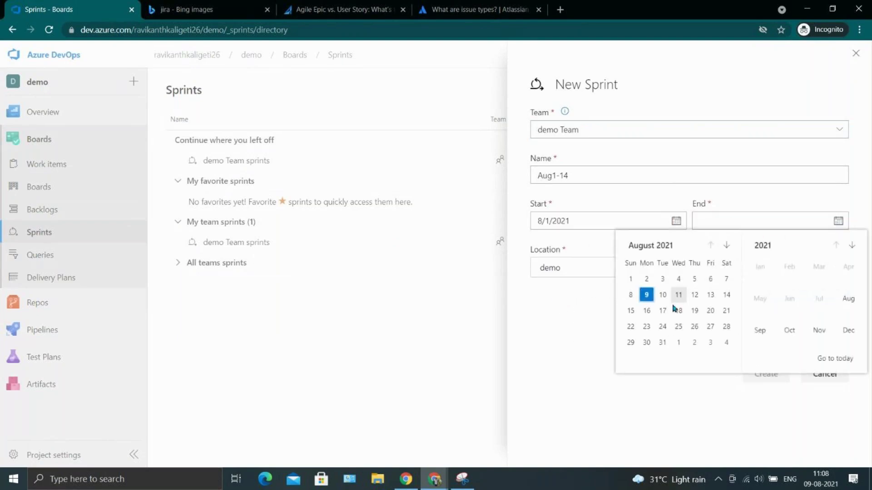
{"action": "left_click", "coordinate": [727, 295]}
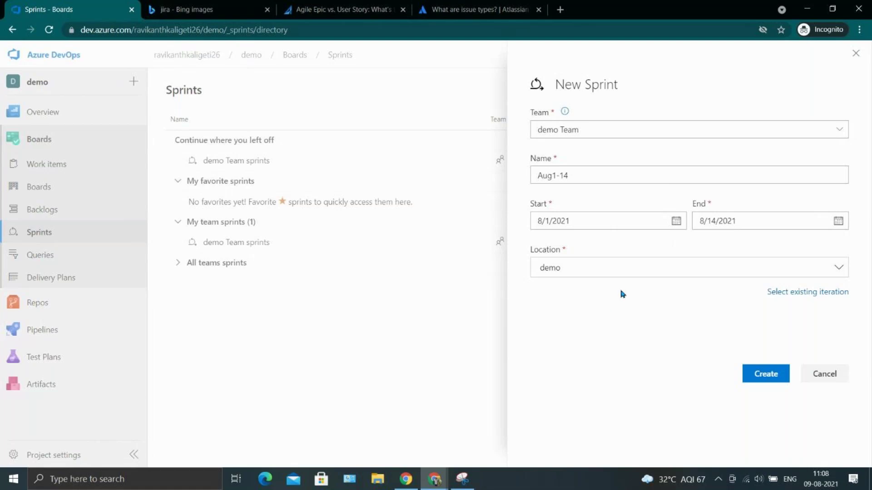
{"action": "left_click", "coordinate": [602, 267]}
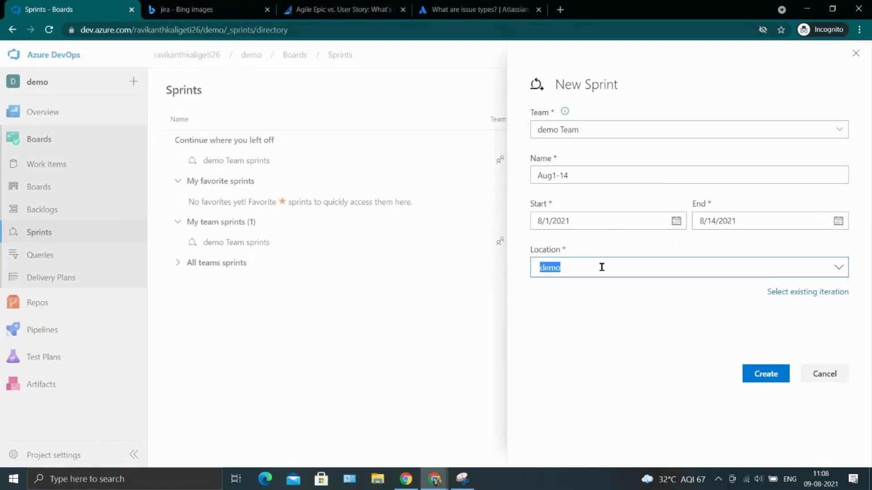
{"action": "left_click", "coordinate": [843, 271]}
{"action": "left_click", "coordinate": [698, 347]}
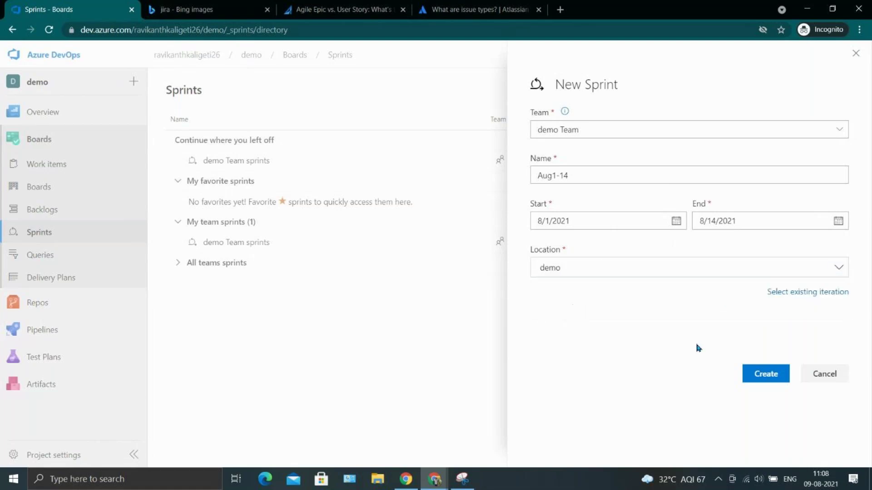
{"action": "left_click", "coordinate": [767, 374]}
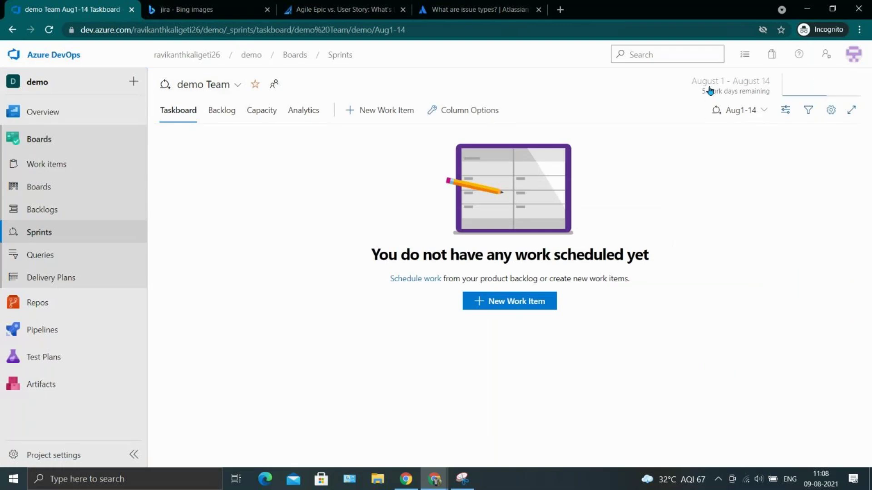
Set work item 2's Iteration to demo\Aug1-14, save it, and view the sprint taskboard.
{"action": "left_click_drag", "start_coordinate": [699, 95], "coordinate": [763, 94]}
{"action": "left_click", "coordinate": [788, 215]}
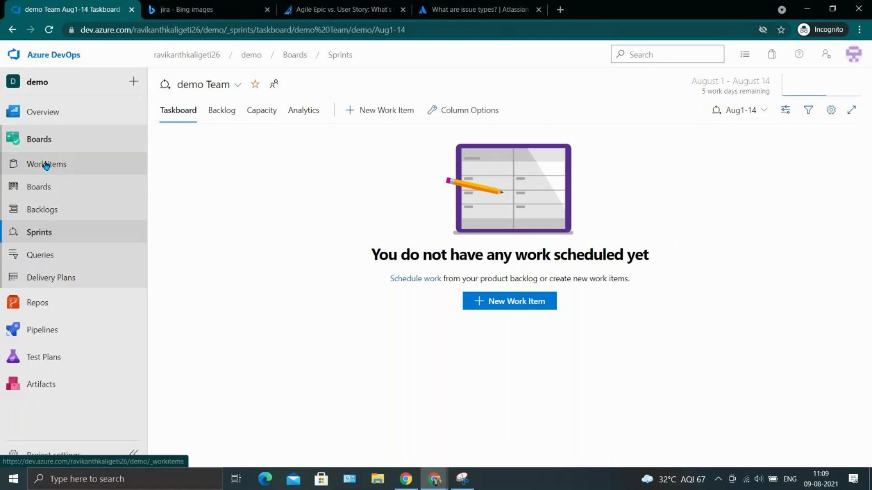
{"action": "left_click", "coordinate": [45, 164]}
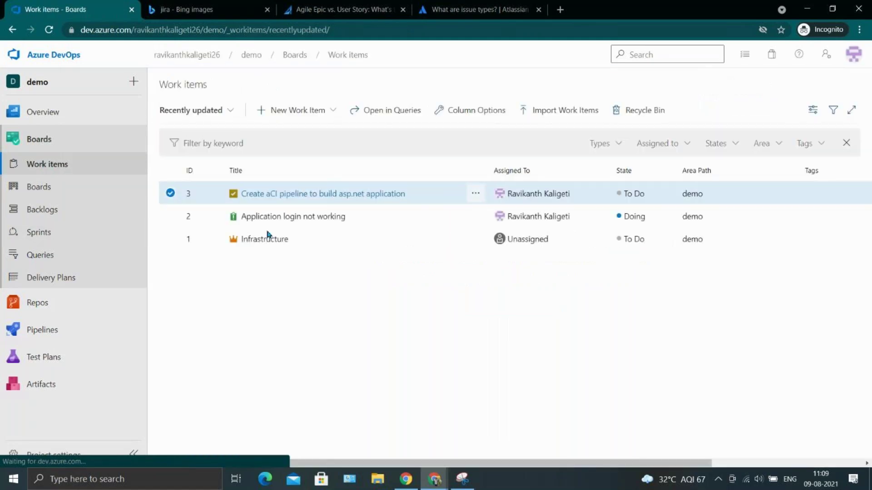
{"action": "left_click", "coordinate": [325, 217]}
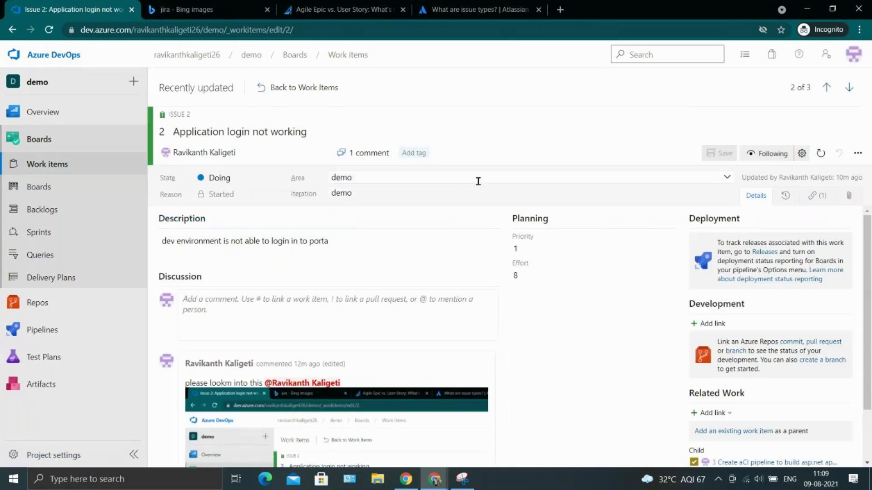
{"action": "left_click", "coordinate": [711, 191]}
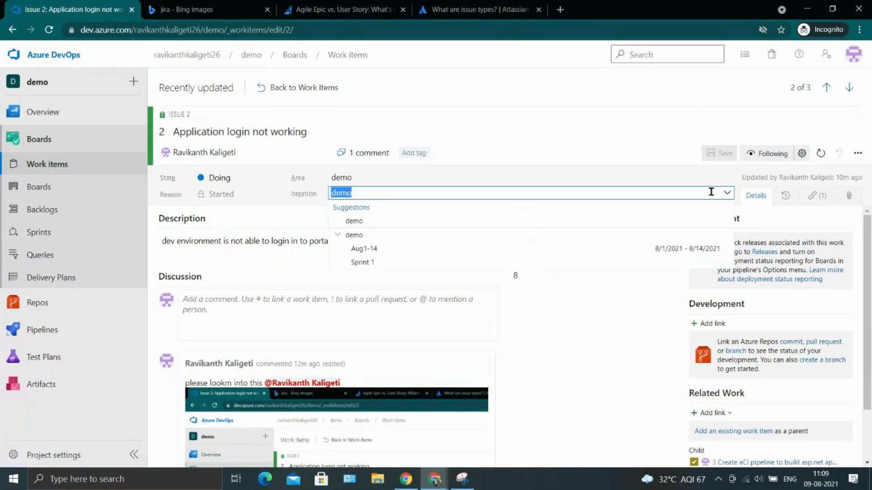
{"action": "left_click", "coordinate": [424, 246]}
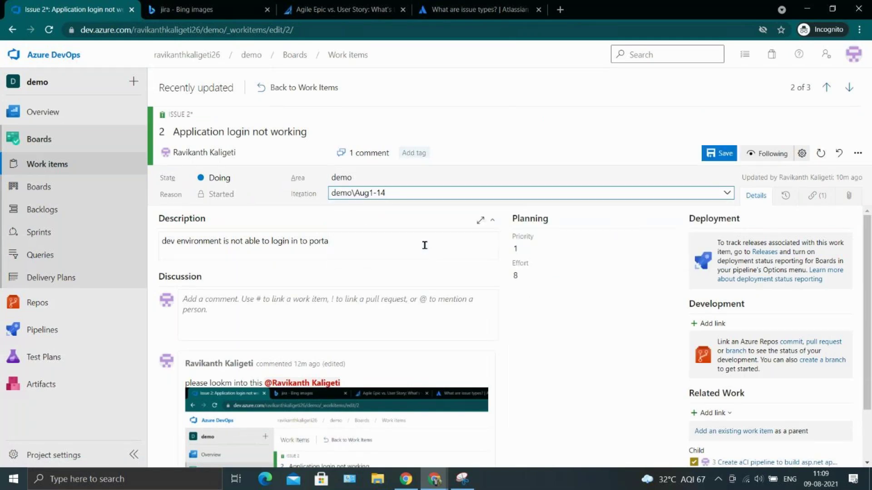
{"action": "left_click", "coordinate": [708, 159]}
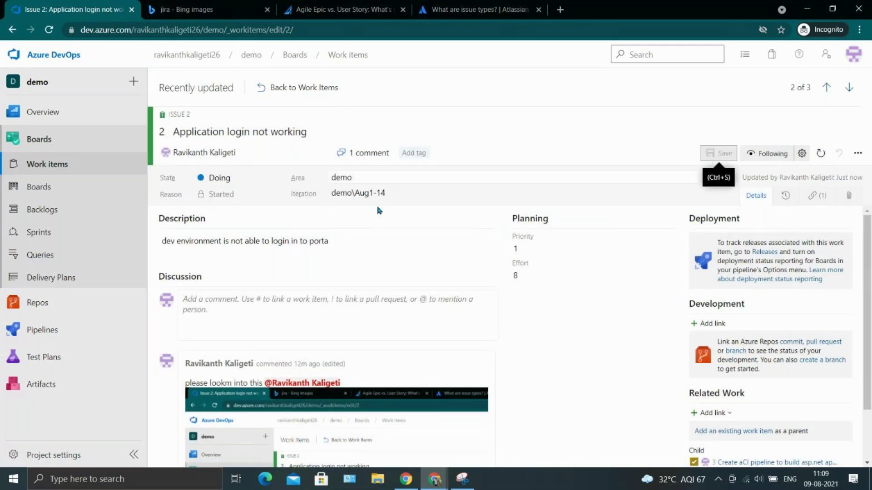
{"action": "left_click", "coordinate": [50, 230]}
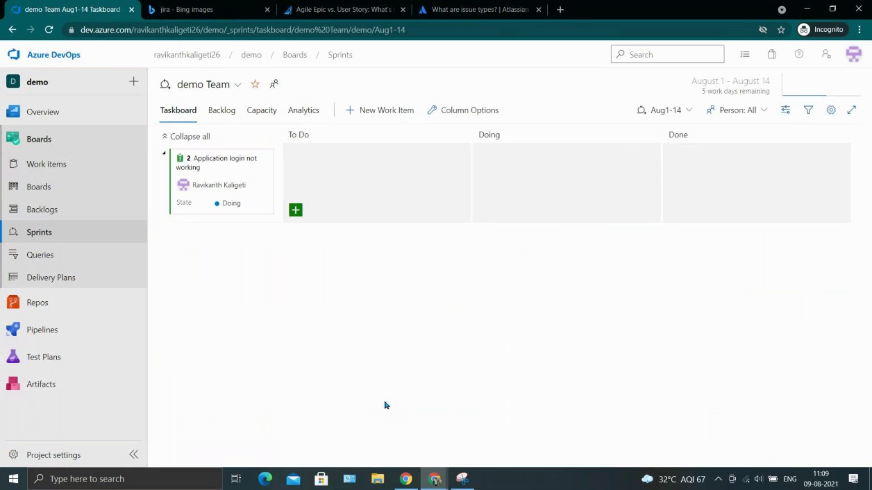
Add task 'hfvuiasgvuiag' under the login issue, assign it, and drag it through Doing to Done.
{"action": "left_click", "coordinate": [294, 210]}
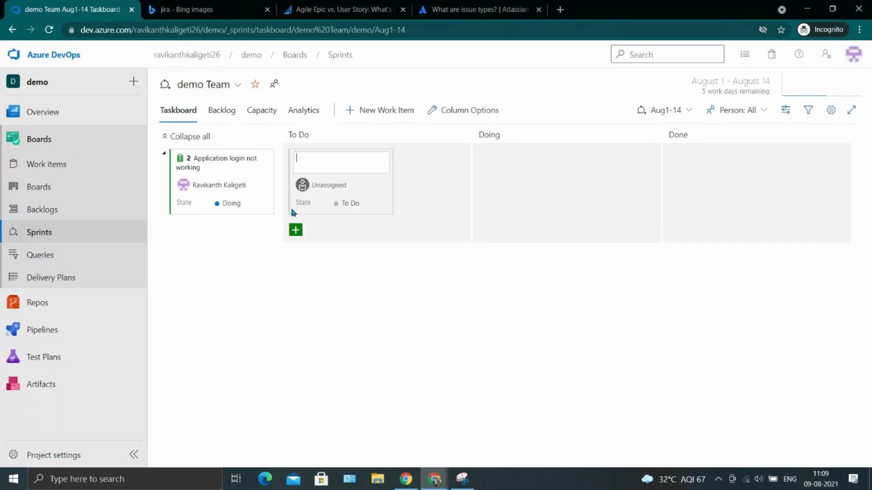
{"action": "type", "text": "hfvuiasgvuiag"}
{"action": "key", "text": "Return"}
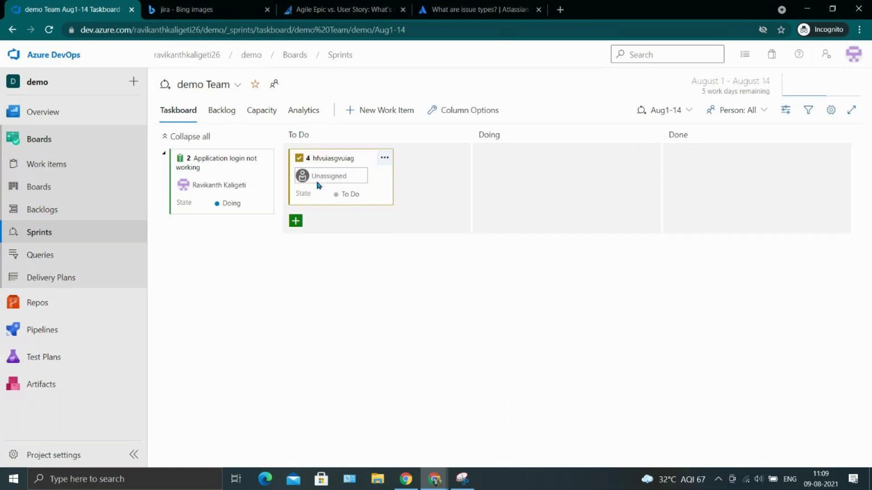
{"action": "left_click", "coordinate": [322, 179]}
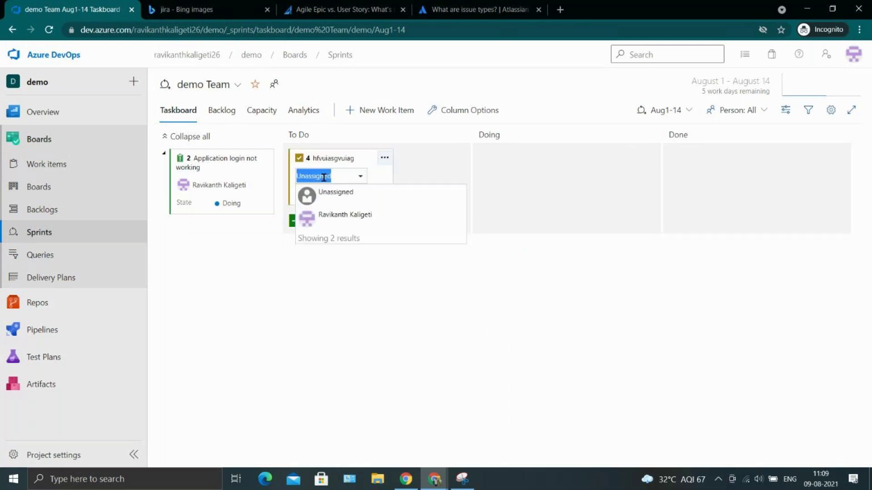
{"action": "left_click", "coordinate": [347, 216]}
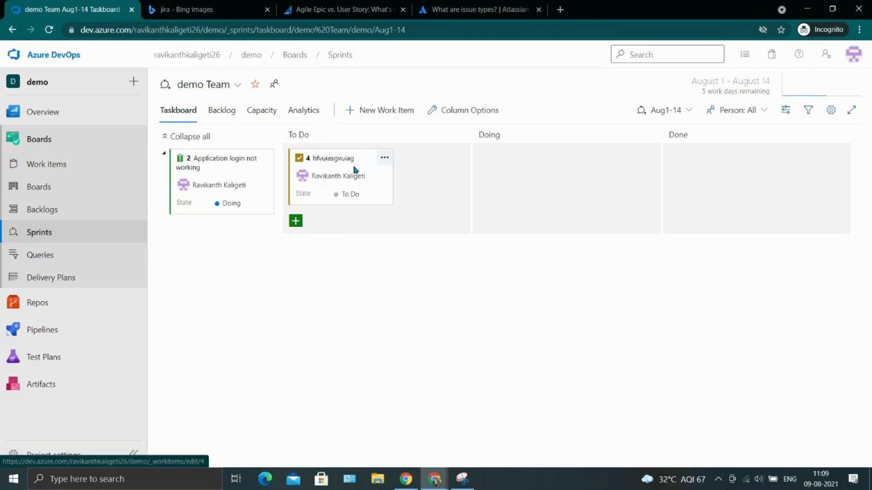
{"action": "left_click_drag", "start_coordinate": [378, 179], "coordinate": [572, 194]}
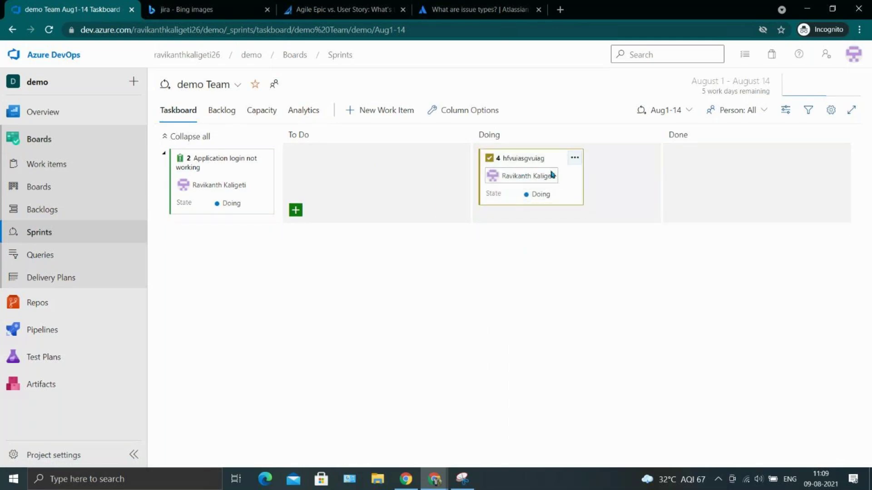
{"action": "left_click_drag", "start_coordinate": [563, 180], "coordinate": [776, 195]}
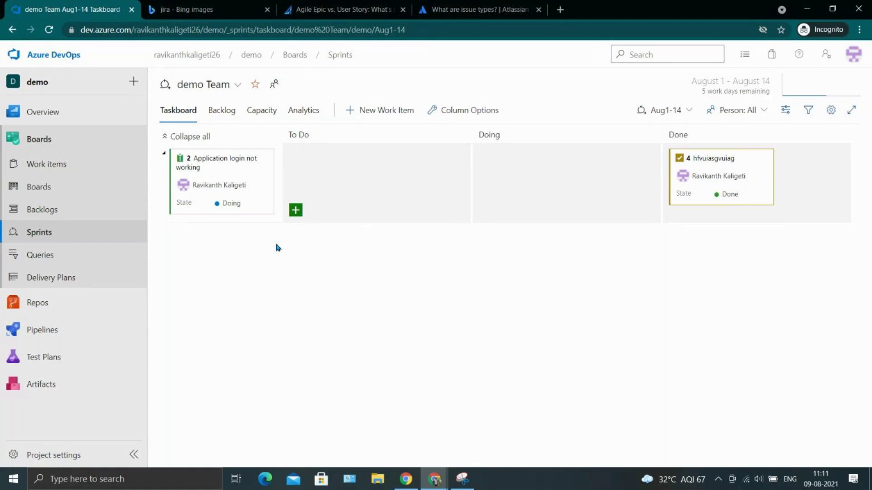
In a new tab, search Bing for 'what is backlog in jira'.
{"action": "left_click", "coordinate": [560, 9]}
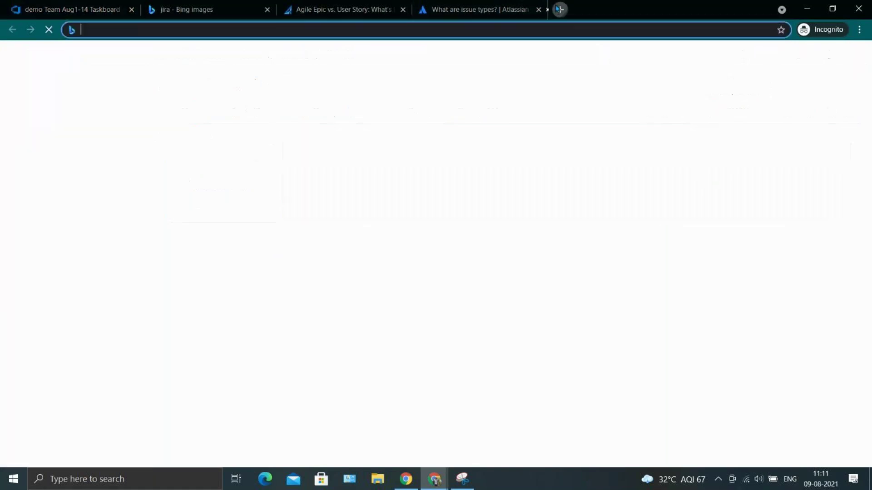
{"action": "type", "text": "what is bac"}
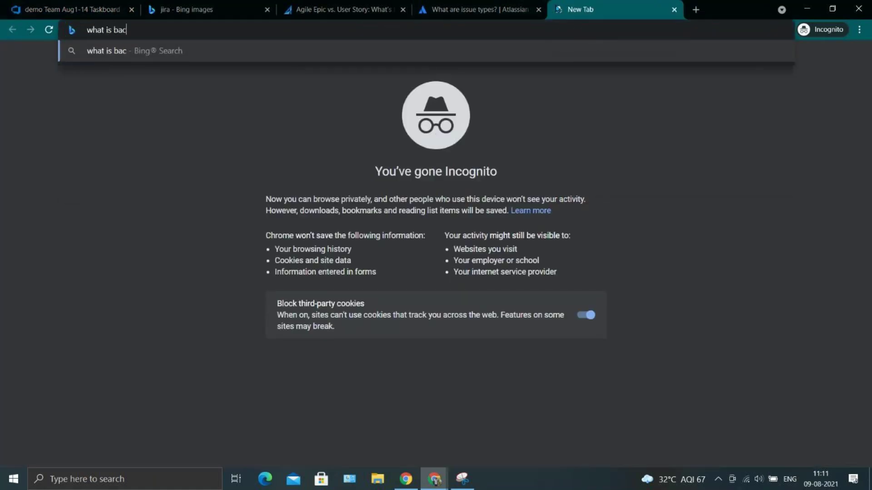
{"action": "type", "text": "klog"}
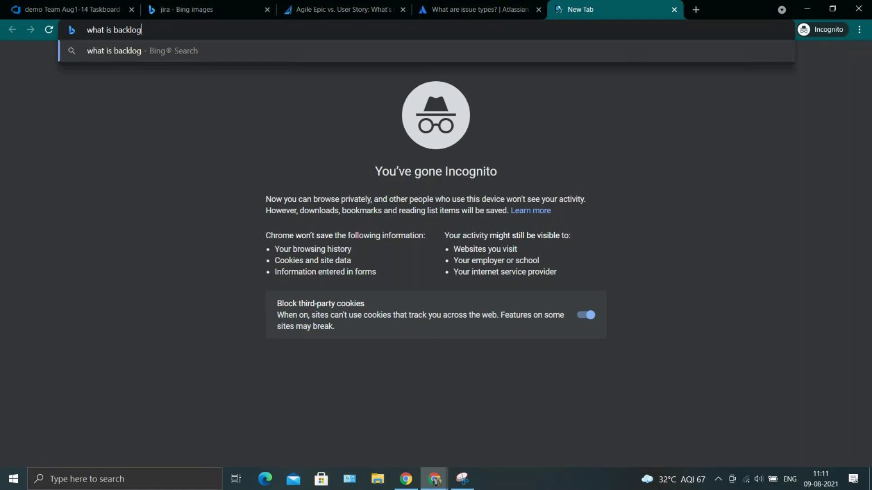
{"action": "key", "text": "Return"}
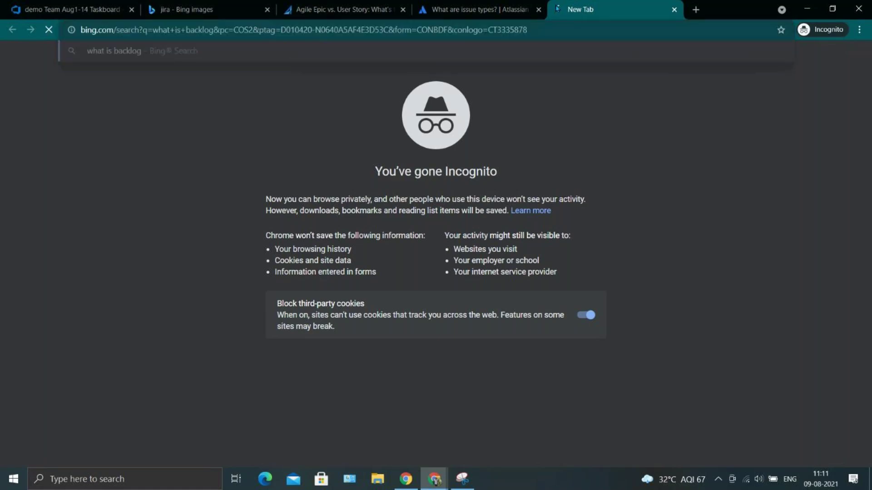
{"action": "left_click", "coordinate": [187, 66]}
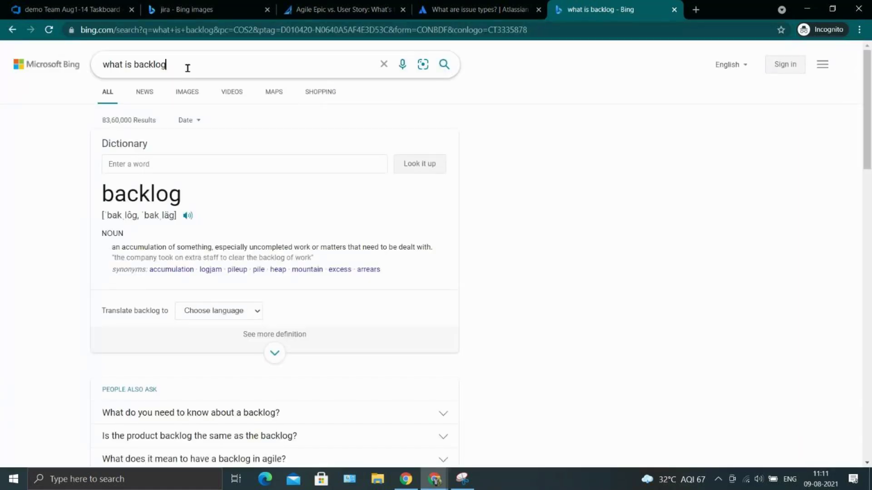
{"action": "type", "text": "in jira"}
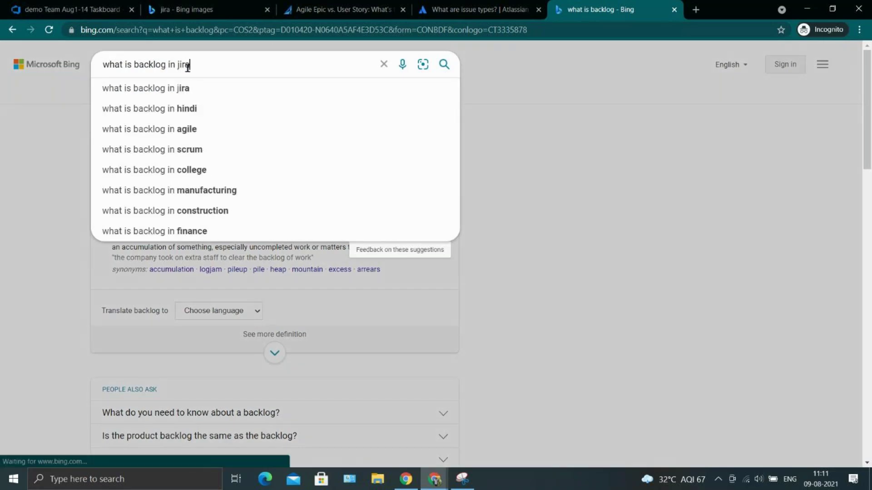
{"action": "key", "text": "Return"}
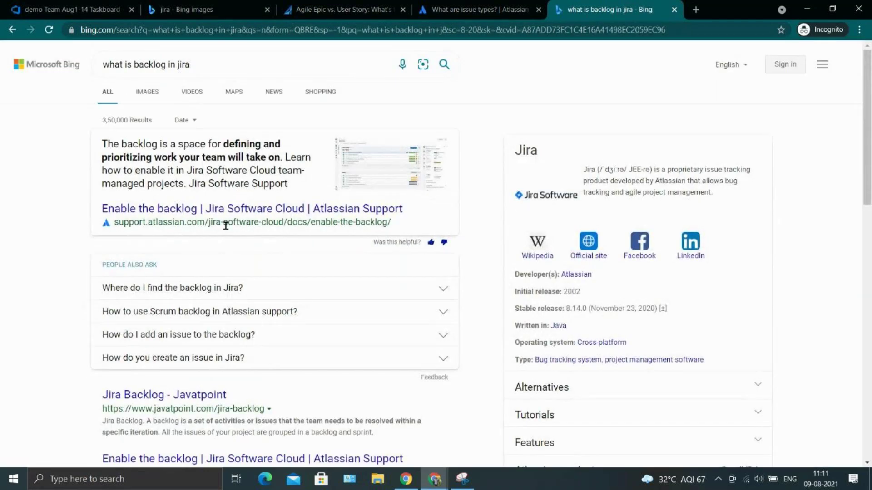
Highlight the snippet's backlog definition about team work, then scroll the results down and back up.
{"action": "left_click_drag", "start_coordinate": [110, 146], "coordinate": [280, 155]}
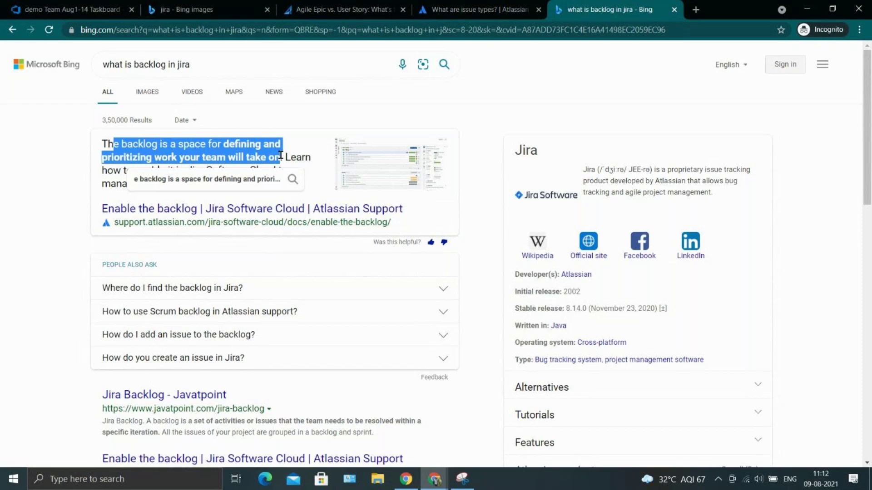
{"action": "double_click", "coordinate": [208, 156]}
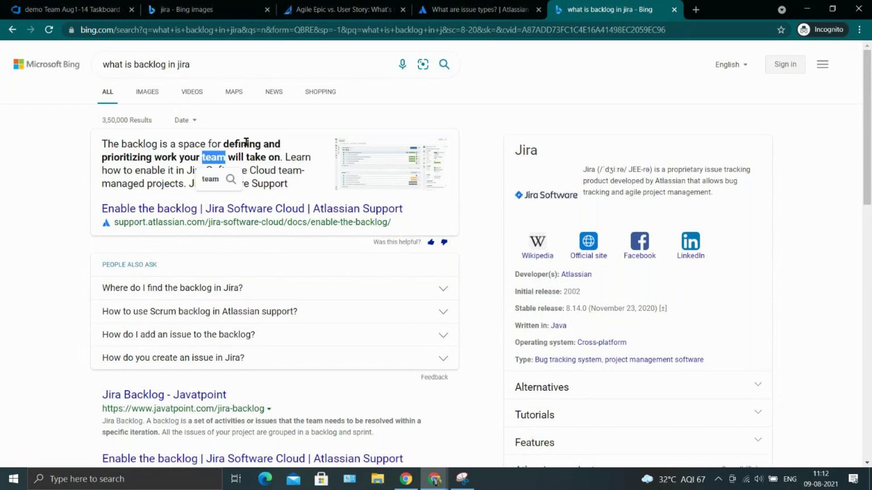
{"action": "left_click_drag", "start_coordinate": [172, 157], "coordinate": [209, 160]}
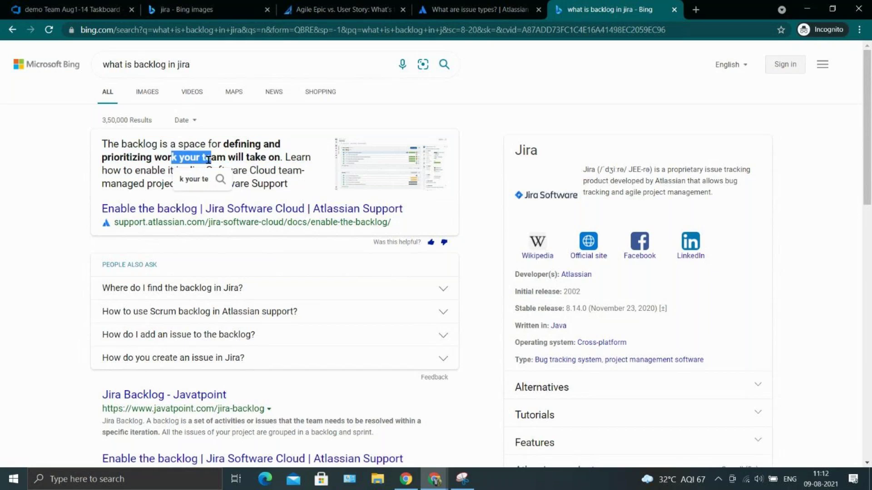
{"action": "scroll", "coordinate": [244, 280], "scroll_direction": "down", "scroll_amount": 2}
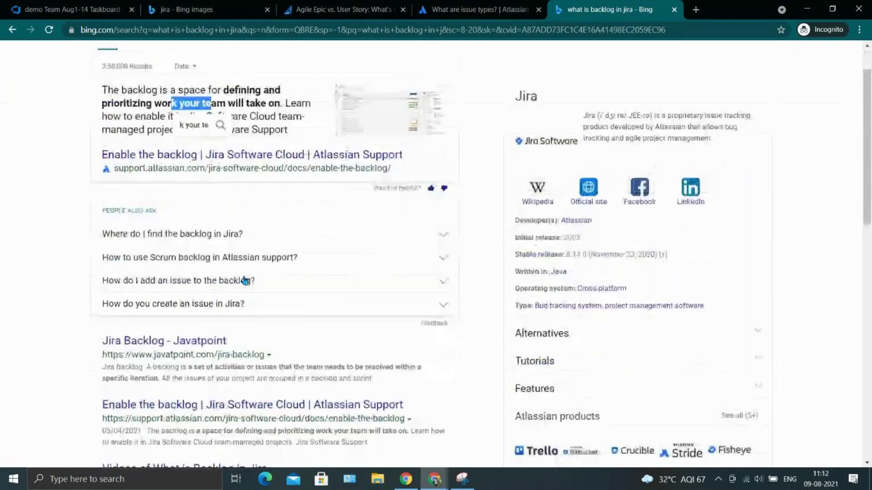
{"action": "scroll", "coordinate": [190, 284], "scroll_direction": "down", "scroll_amount": 1}
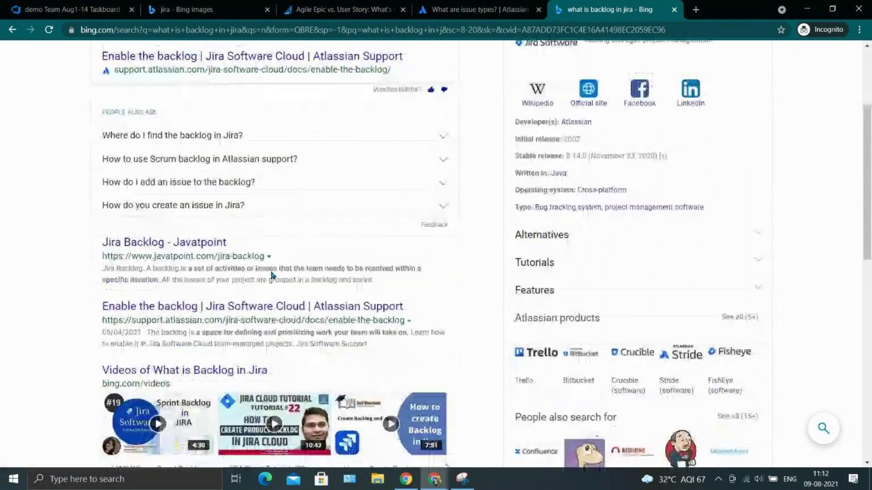
{"action": "scroll", "coordinate": [163, 309], "scroll_direction": "down", "scroll_amount": 6}
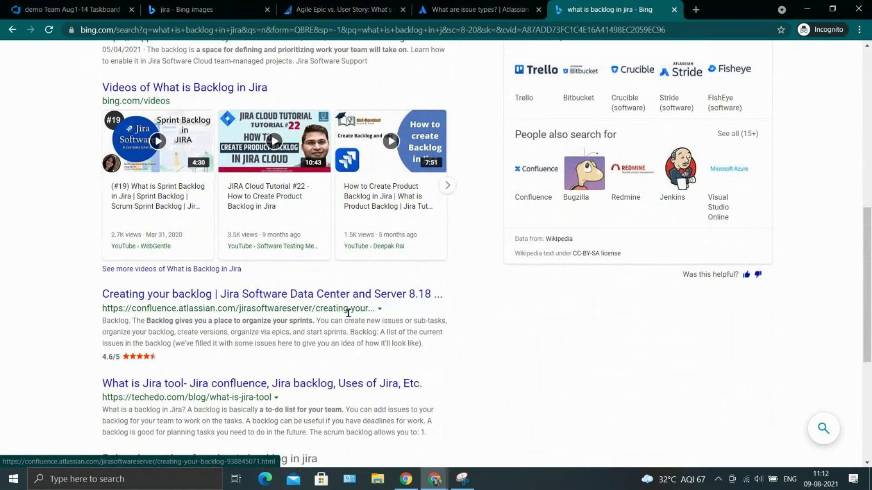
{"action": "scroll", "coordinate": [393, 322], "scroll_direction": "down", "scroll_amount": 2}
{"action": "scroll", "coordinate": [393, 325], "scroll_direction": "up", "scroll_amount": 10}
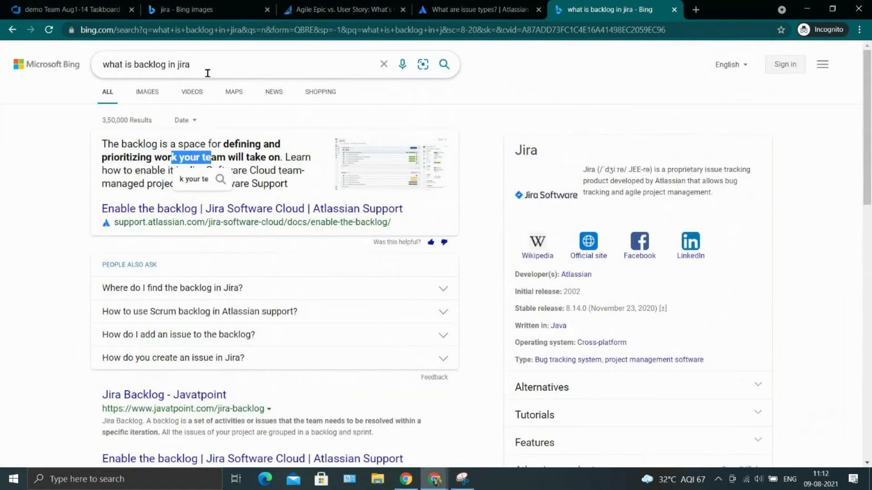
Open 'Enable the backlog', highlight the sentence on what the backlog lists, then return to the taskboard tab.
{"action": "left_click", "coordinate": [220, 209]}
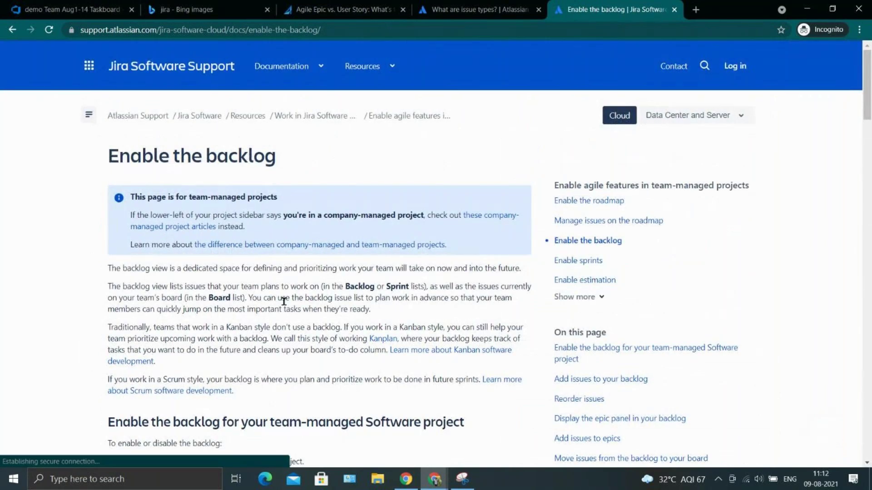
{"action": "scroll", "coordinate": [283, 302], "scroll_direction": "down", "scroll_amount": 1}
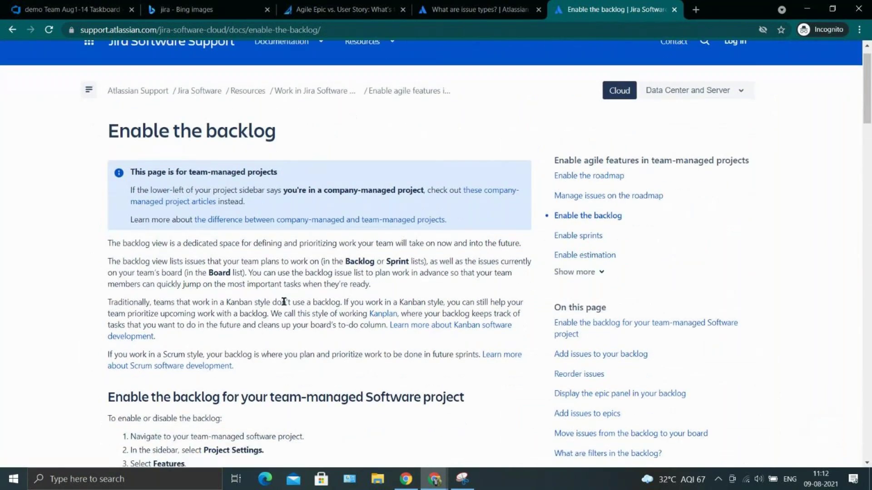
{"action": "scroll", "coordinate": [284, 302], "scroll_direction": "down", "scroll_amount": 1}
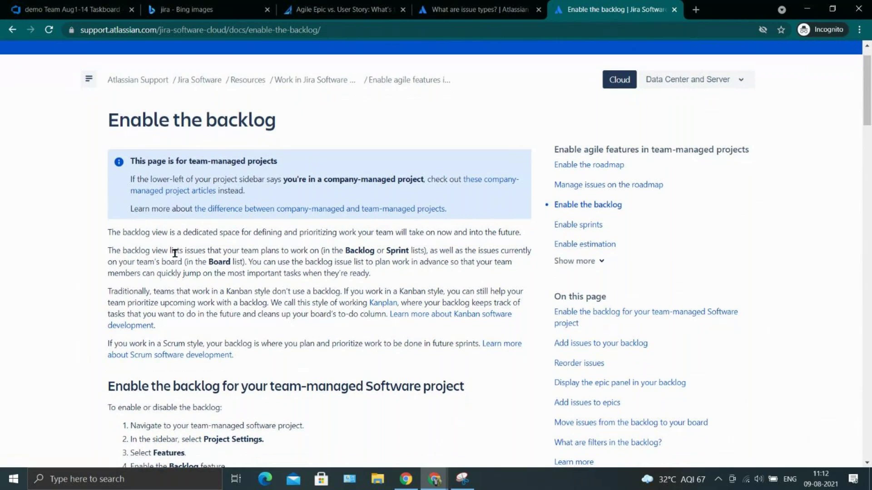
{"action": "left_click_drag", "start_coordinate": [146, 251], "coordinate": [346, 246]}
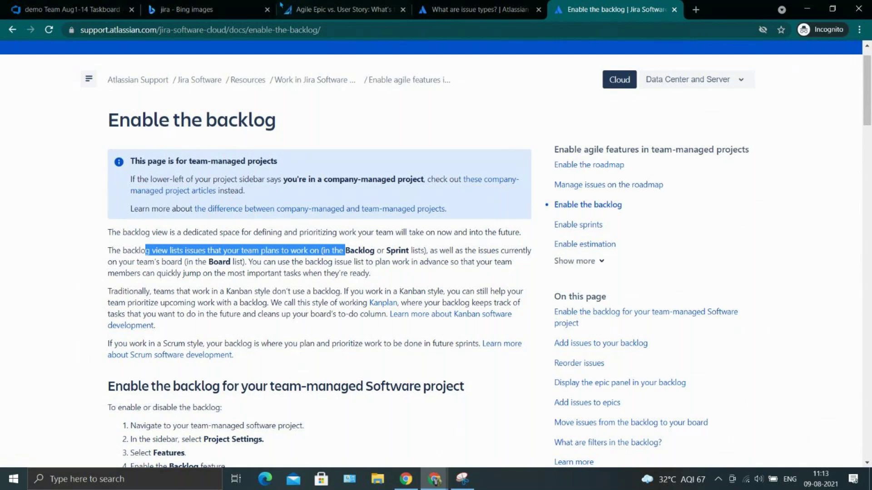
{"action": "left_click", "coordinate": [126, 7]}
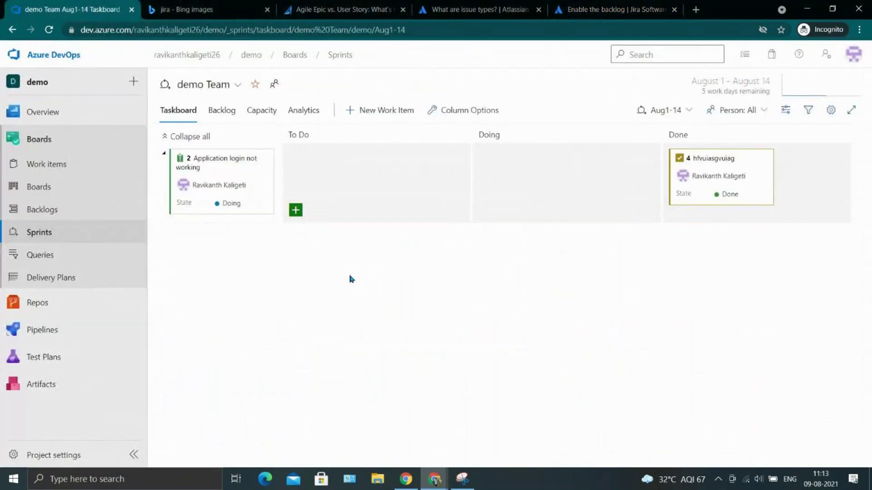
View the Aug1-14 sprint's Backlog, then switch to its Analytics burndown report.
{"action": "left_click", "coordinate": [220, 113]}
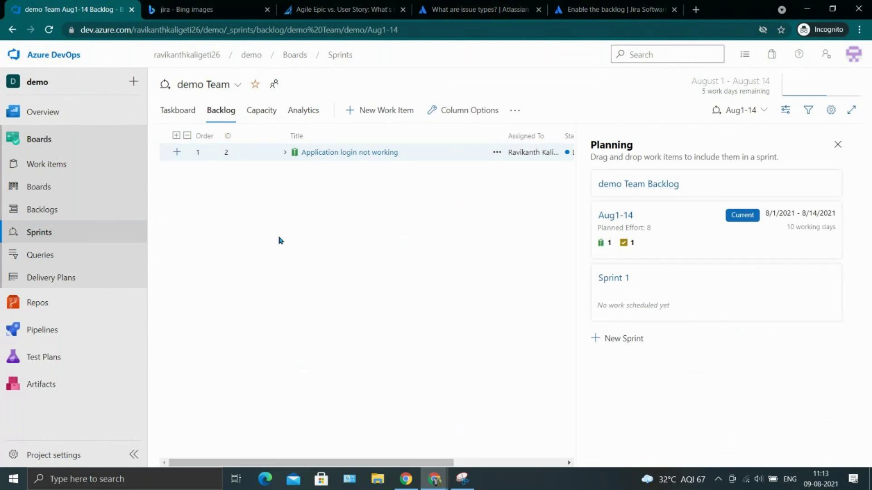
{"action": "left_click", "coordinate": [291, 112]}
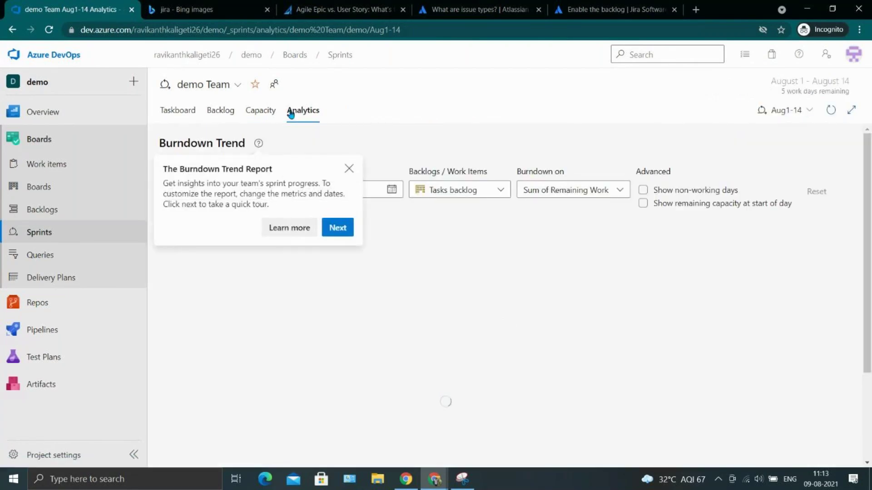
Close the Burndown Trend introduction popup and go to the Queries page.
{"action": "left_click", "coordinate": [349, 169]}
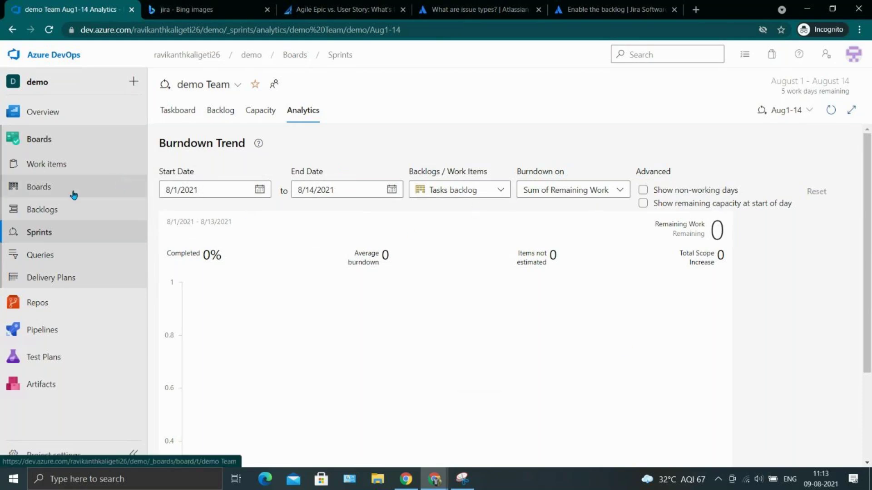
{"action": "left_click", "coordinate": [90, 253]}
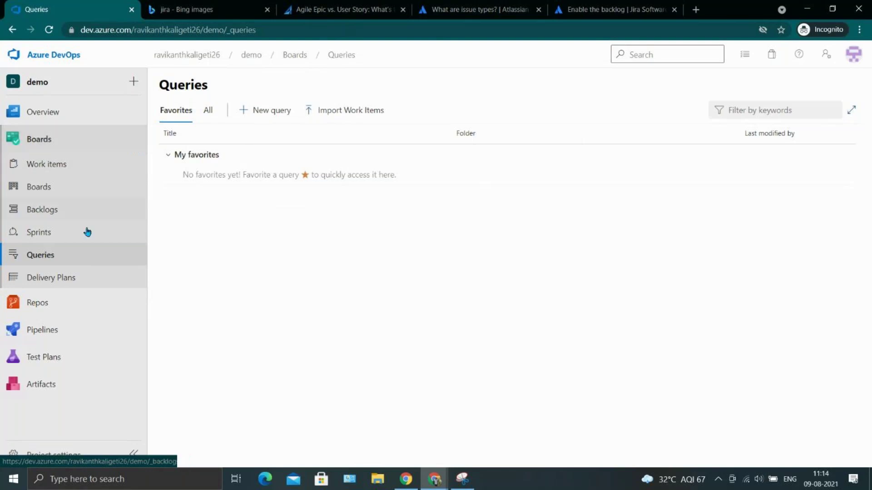
Start a new query whose first clause is Issue = Yes.
{"action": "left_click", "coordinate": [257, 111]}
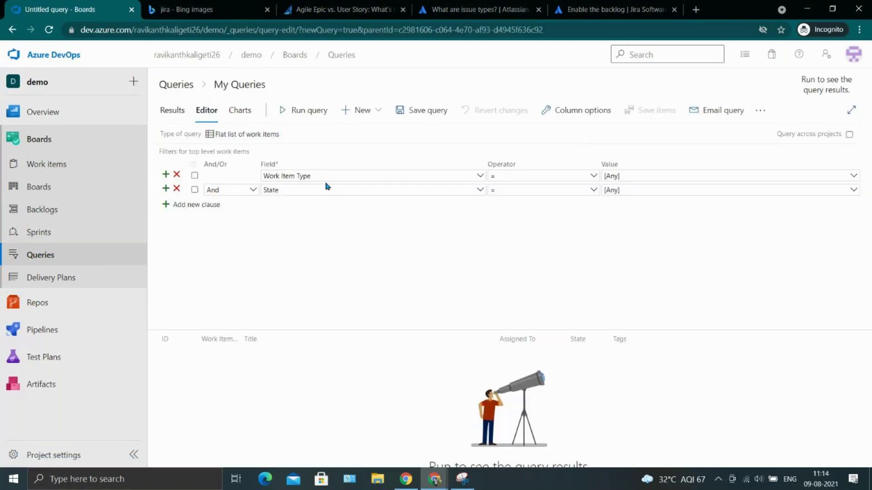
{"action": "left_click", "coordinate": [326, 176]}
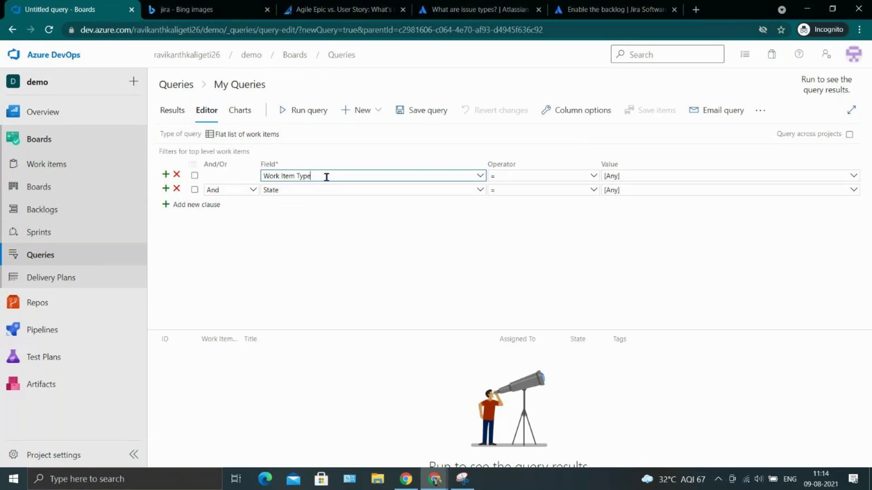
{"action": "left_click", "coordinate": [479, 176]}
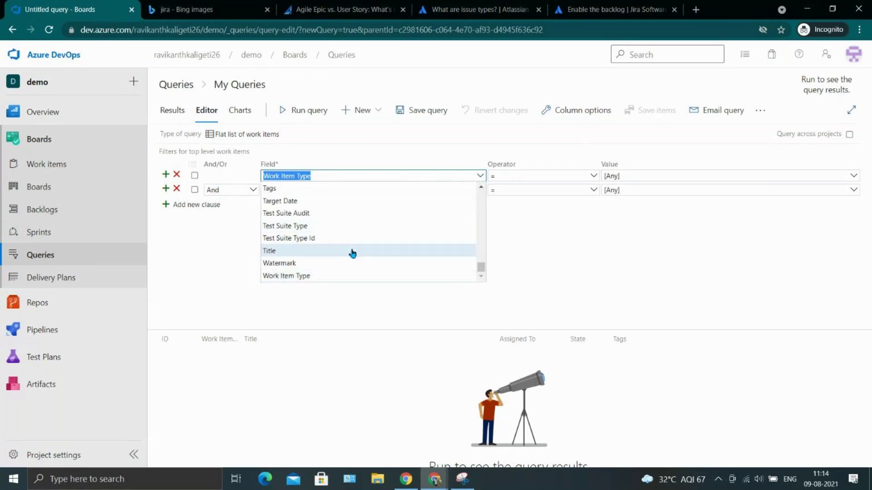
{"action": "scroll", "coordinate": [331, 250], "scroll_direction": "up", "scroll_amount": 10}
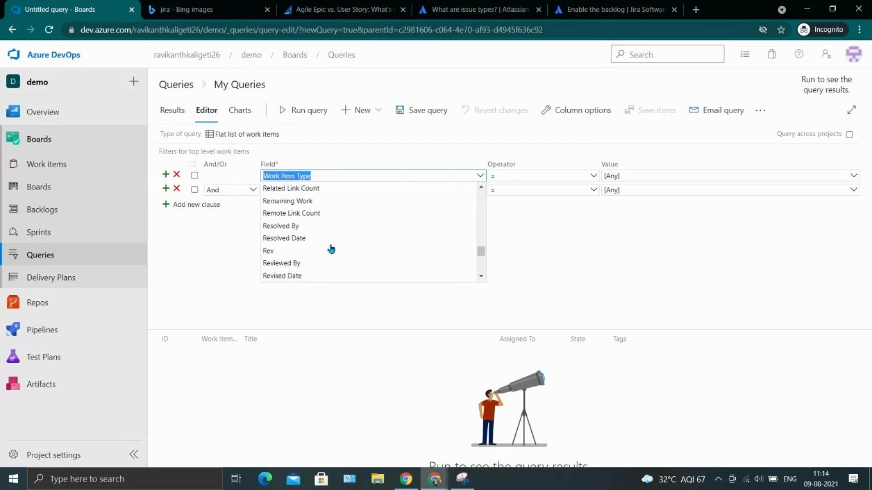
{"action": "scroll", "coordinate": [331, 249], "scroll_direction": "up", "scroll_amount": 5}
{"action": "type", "text": "Issue"}
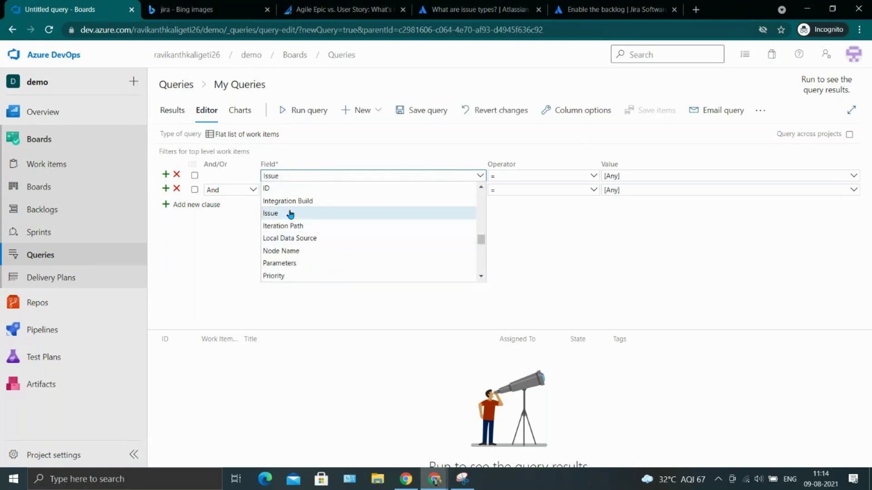
{"action": "left_click", "coordinate": [288, 214]}
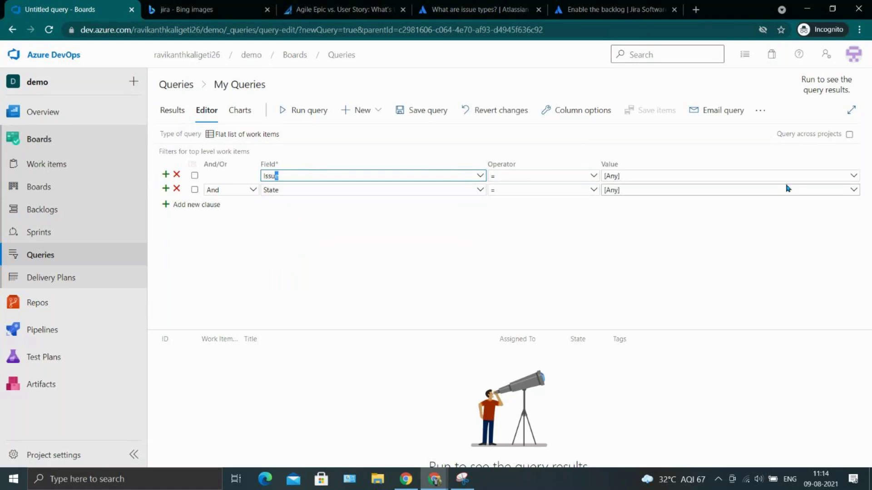
{"action": "left_click", "coordinate": [854, 176]}
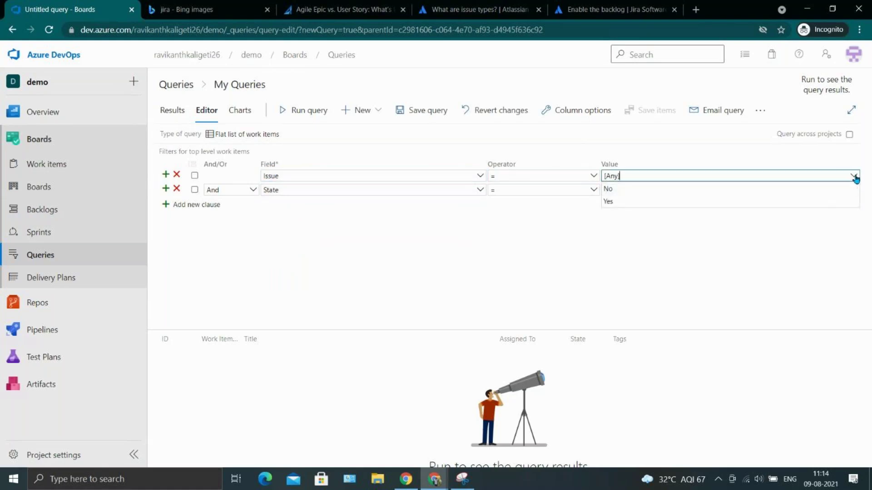
{"action": "left_click", "coordinate": [606, 202]}
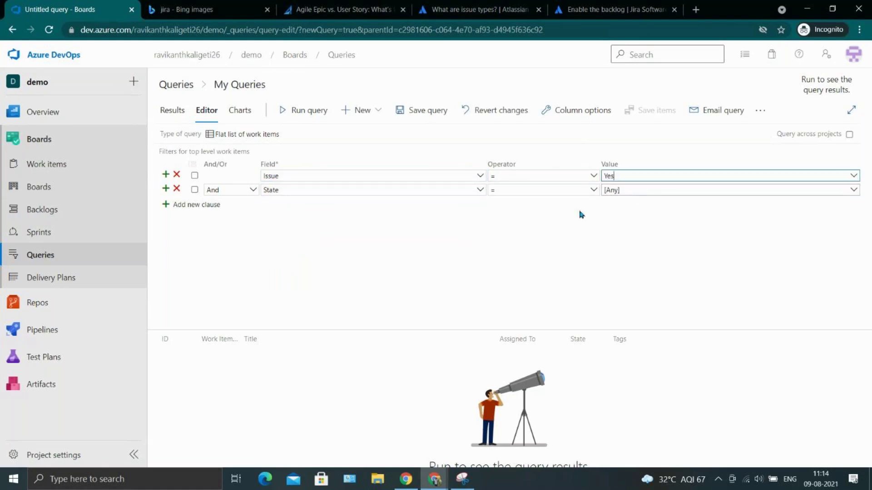
Set the second clause to State = Done and run the query.
{"action": "left_click", "coordinate": [480, 191]}
{"action": "left_click", "coordinate": [480, 190]}
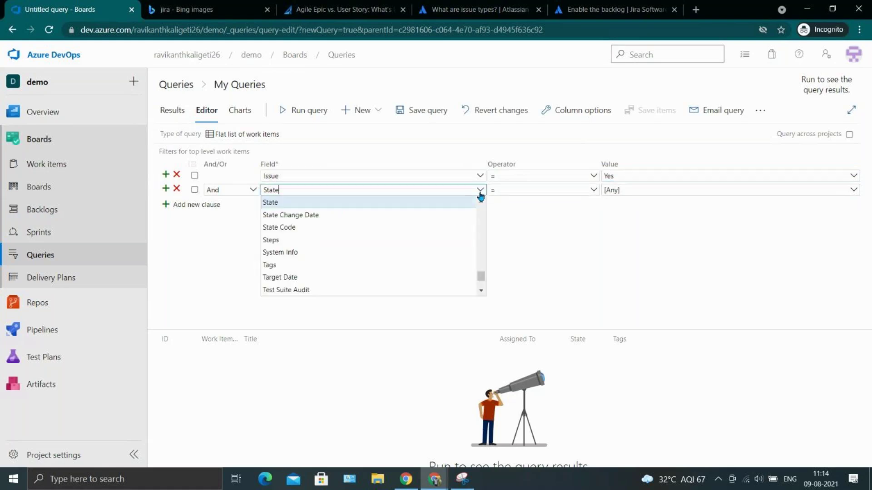
{"action": "left_click", "coordinate": [588, 237]}
{"action": "left_click", "coordinate": [658, 187]}
{"action": "left_click", "coordinate": [853, 192]}
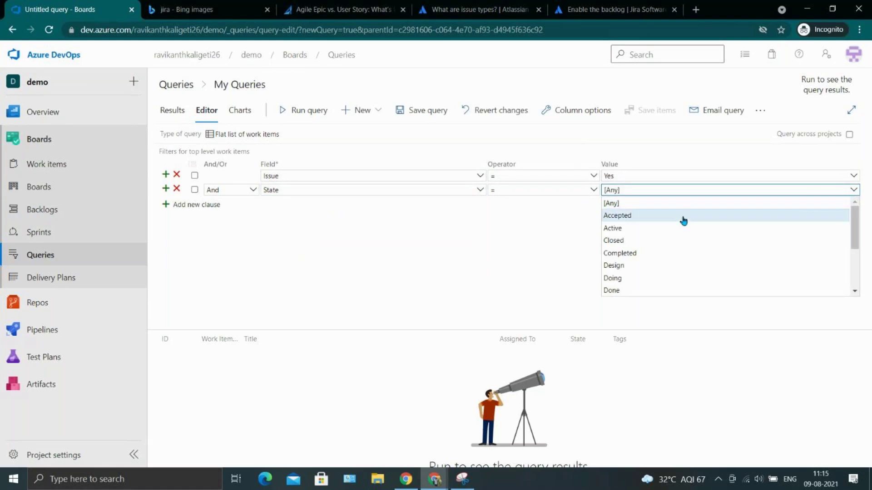
{"action": "left_click", "coordinate": [641, 290]}
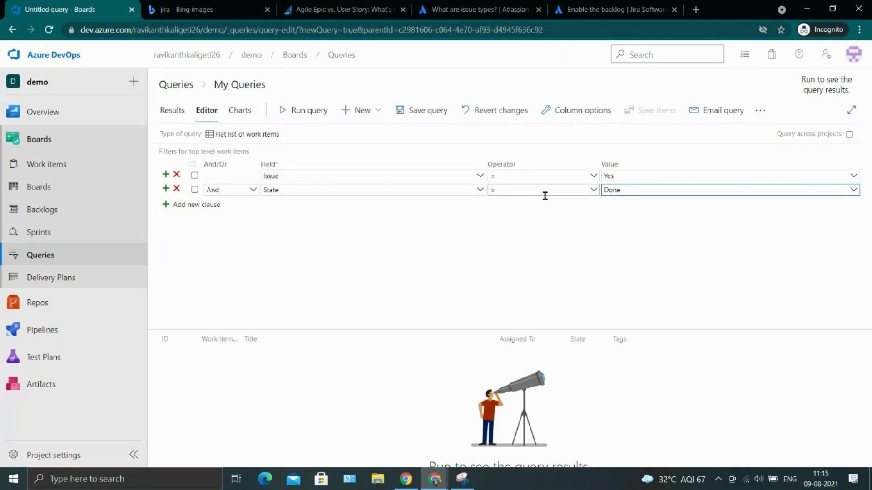
{"action": "left_click", "coordinate": [276, 107]}
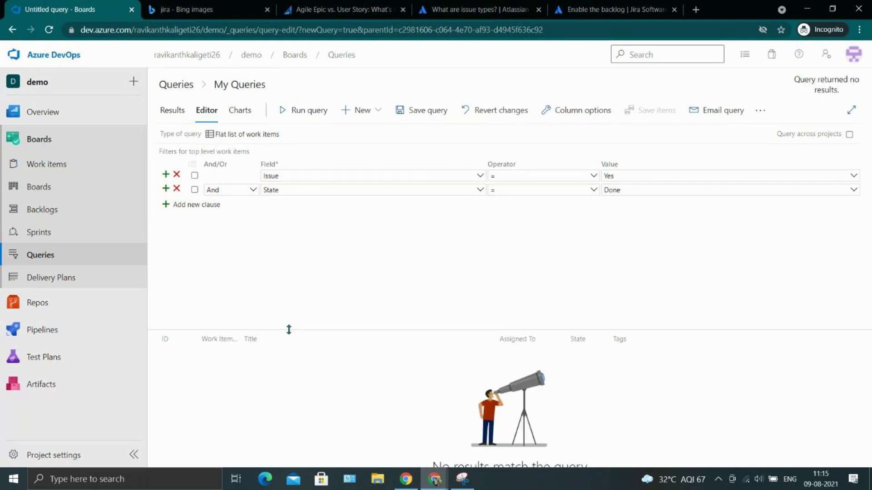
Duplicate the browser tab and show the Work items list in the copy.
{"action": "right_click", "coordinate": [108, 8]}
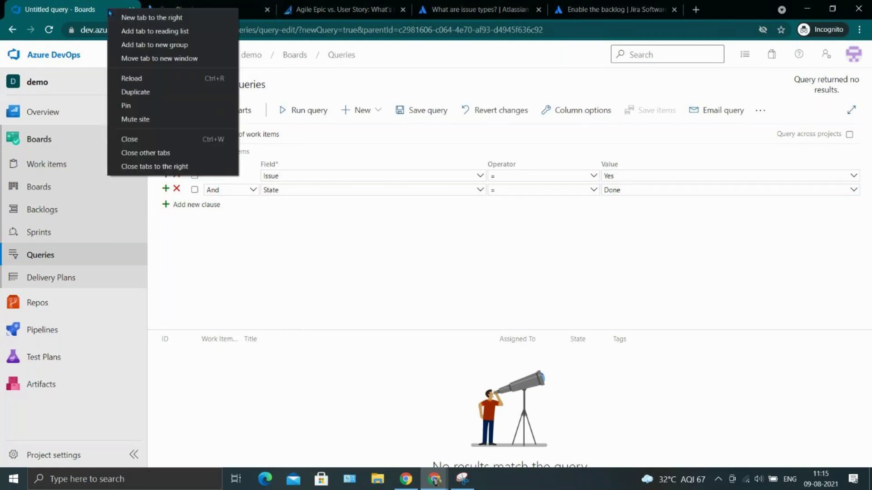
{"action": "left_click", "coordinate": [185, 95]}
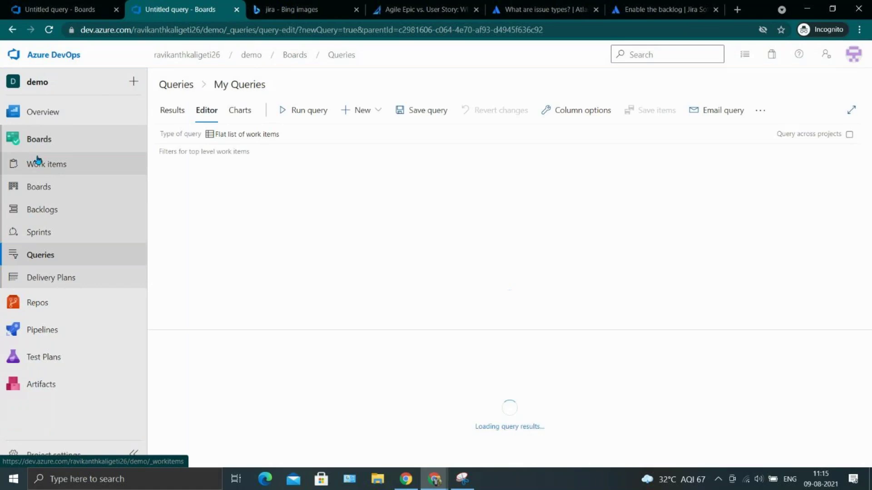
{"action": "left_click", "coordinate": [63, 166]}
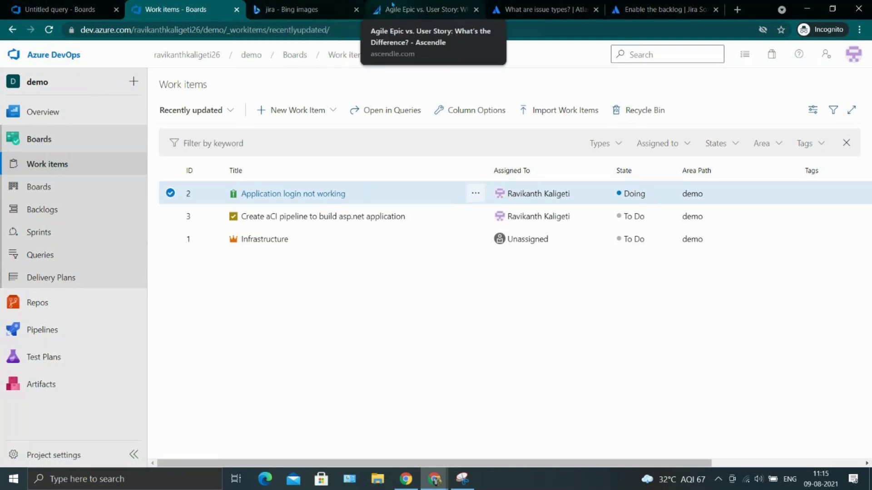
Back in the untitled query, change the State value from Done to Doing.
{"action": "left_click", "coordinate": [295, 9]}
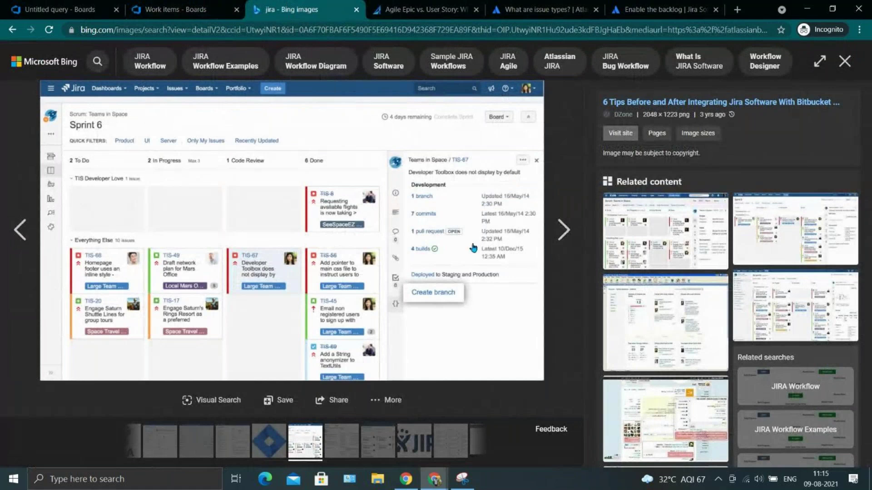
{"action": "left_click", "coordinate": [59, 9]}
{"action": "left_click", "coordinate": [172, 9]}
{"action": "left_click", "coordinate": [77, 8]}
{"action": "left_click", "coordinate": [638, 188]}
{"action": "key", "text": "BackSpace"}
{"action": "key", "text": "BackSpace"}
{"action": "type", "text": "ing"}
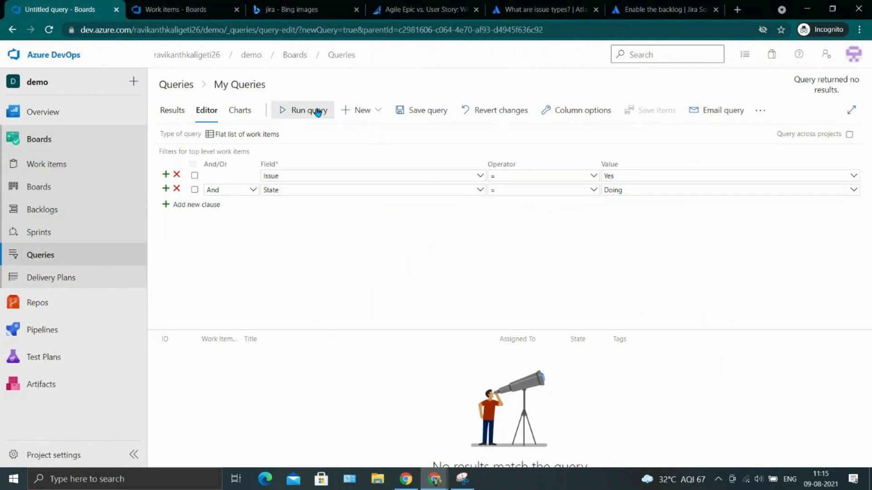
Run the query again with Issue = Yes and State left as Doing.
{"action": "left_click", "coordinate": [318, 112]}
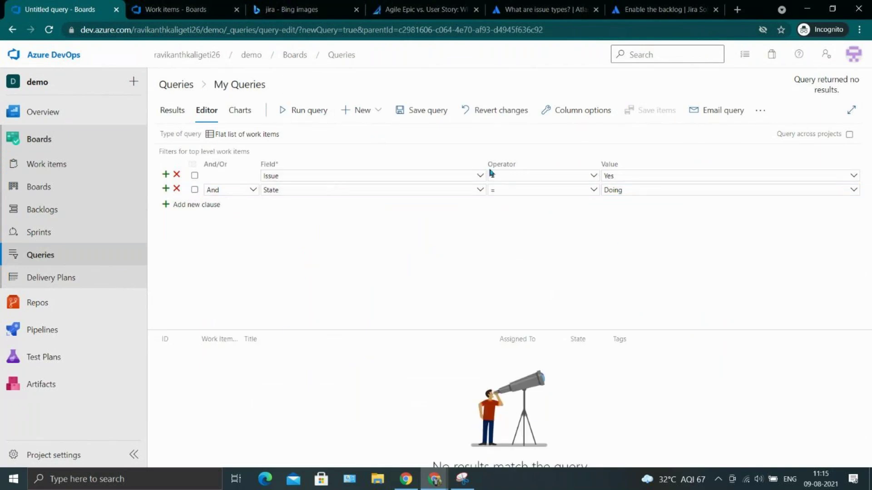
{"action": "left_click", "coordinate": [629, 176]}
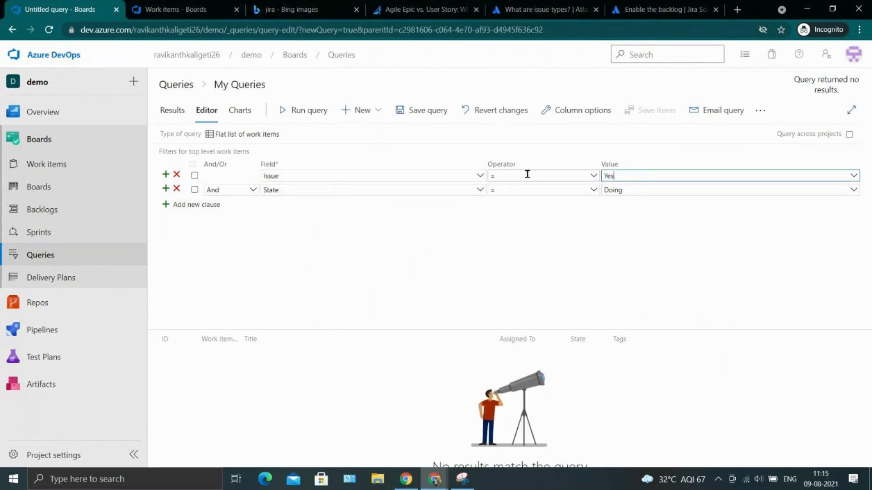
{"action": "left_click", "coordinate": [630, 191]}
{"action": "left_click", "coordinate": [854, 190]}
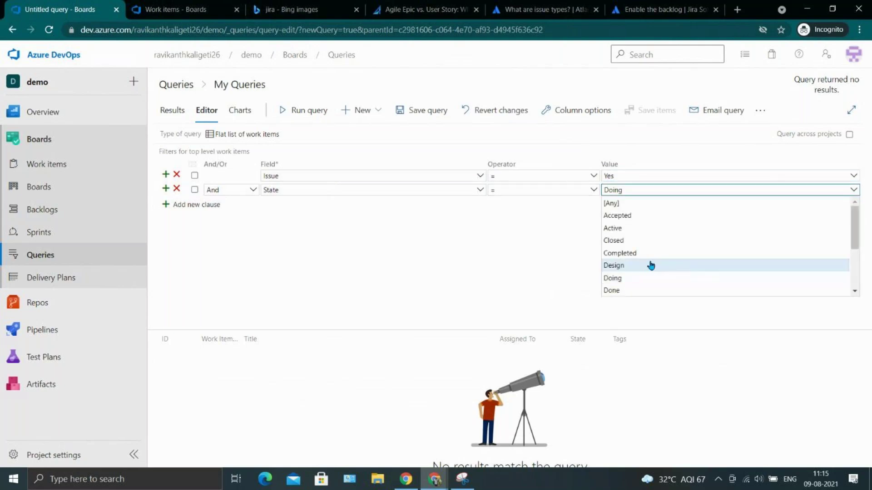
{"action": "left_click", "coordinate": [654, 278]}
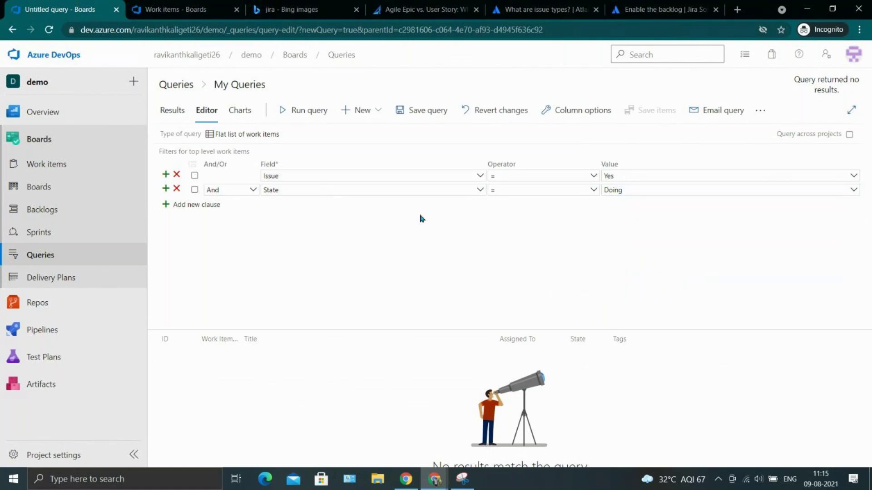
{"action": "left_click", "coordinate": [306, 114]}
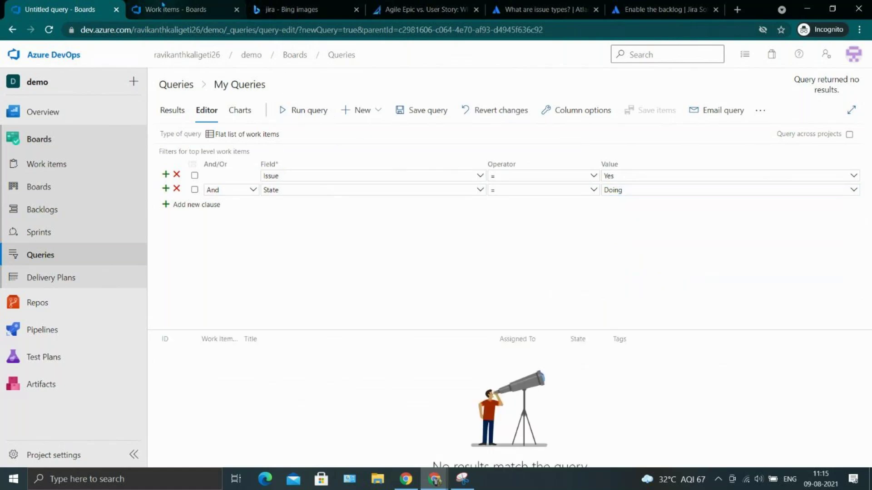
Set Issue 2 'Application login not working' to Done, save it, and return to the query tab.
{"action": "left_click", "coordinate": [162, 6]}
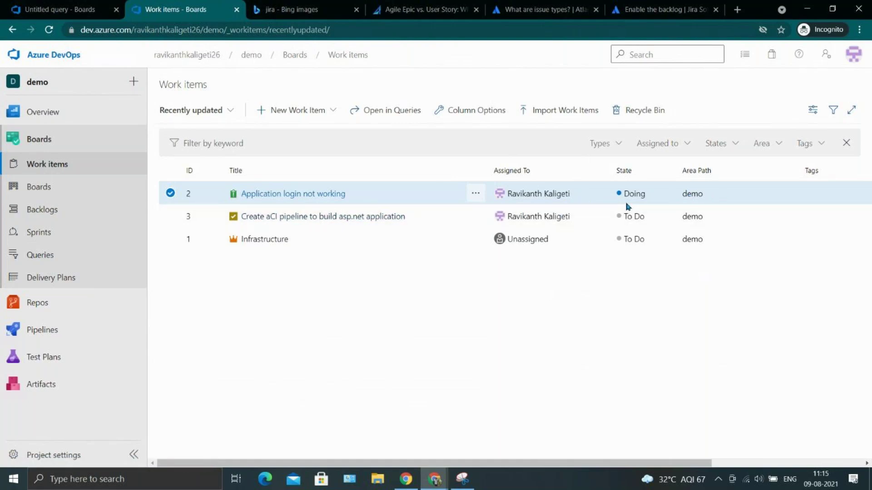
{"action": "left_click", "coordinate": [320, 197]}
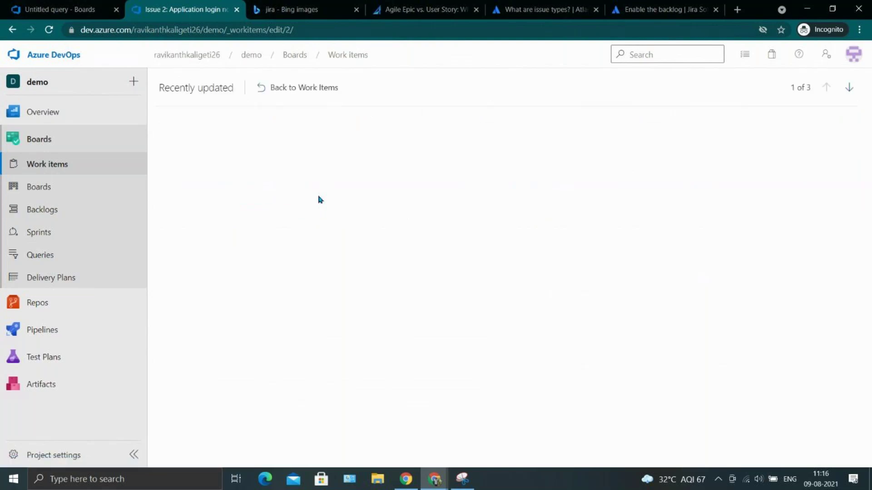
{"action": "left_click", "coordinate": [239, 177]}
{"action": "left_click", "coordinate": [239, 216]}
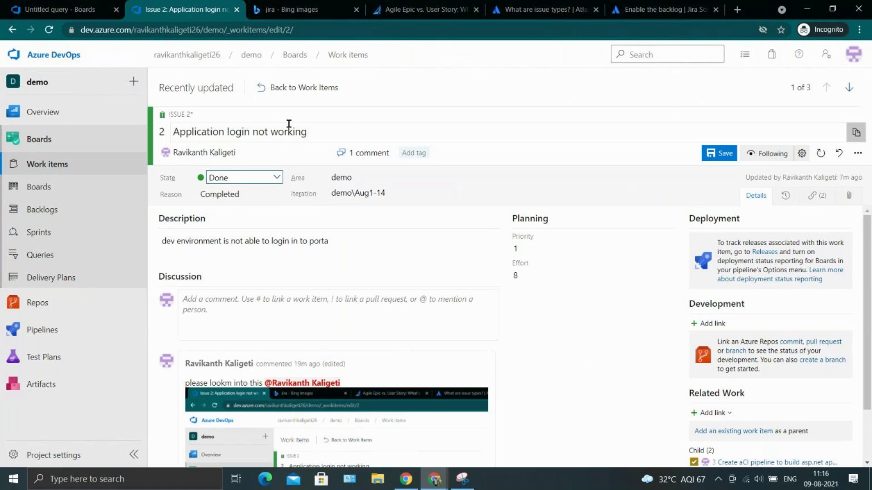
{"action": "left_click", "coordinate": [731, 154]}
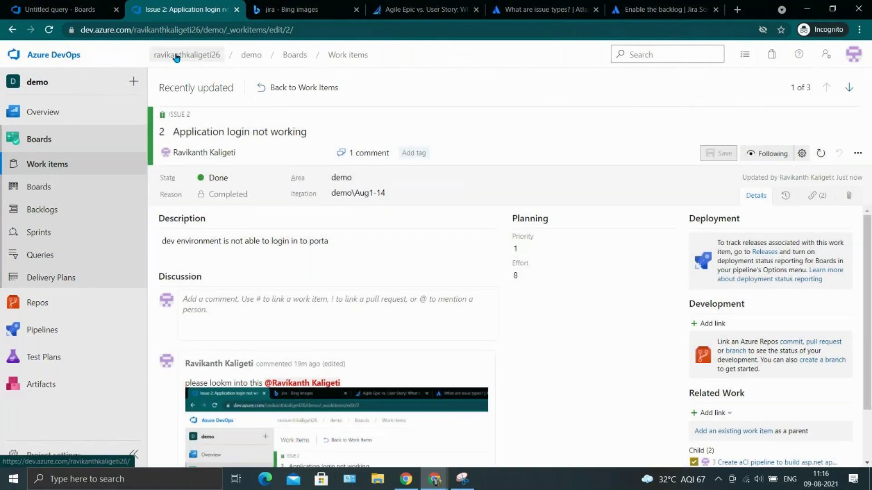
{"action": "left_click", "coordinate": [64, 9]}
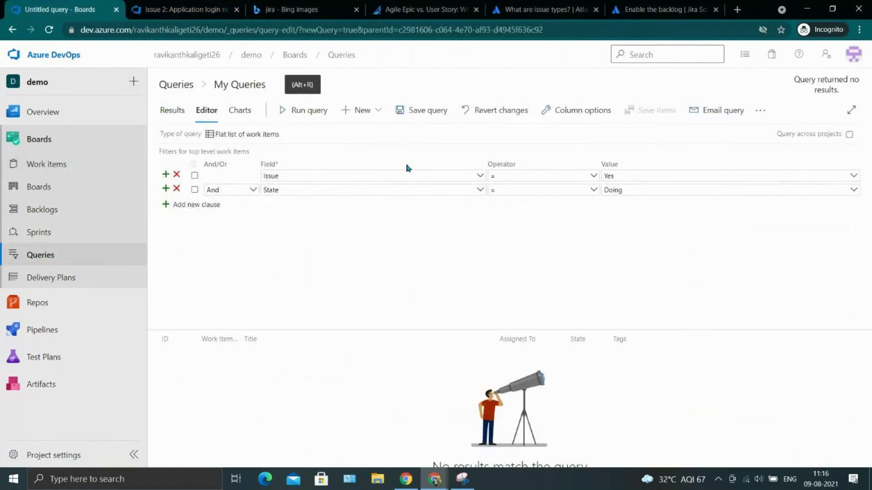
Delete the Issue = Yes clause and run the query with only State = Doing.
{"action": "left_click", "coordinate": [167, 175]}
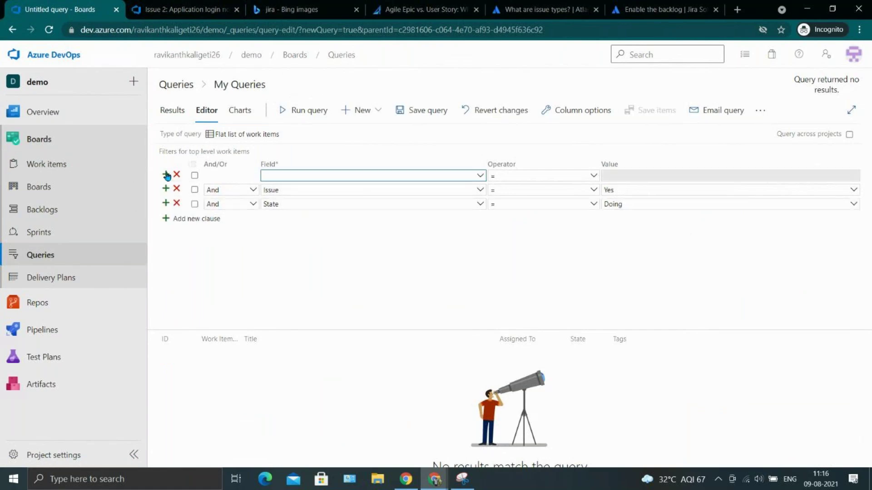
{"action": "left_click", "coordinate": [221, 250]}
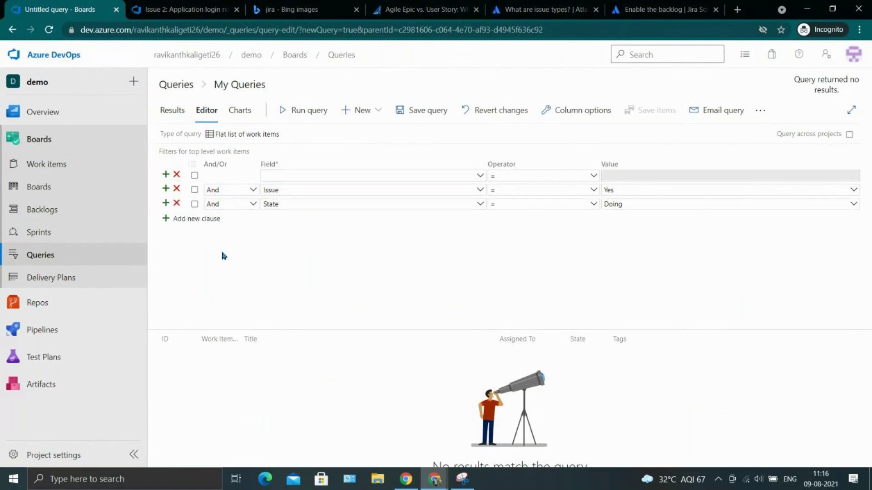
{"action": "left_click", "coordinate": [177, 189]}
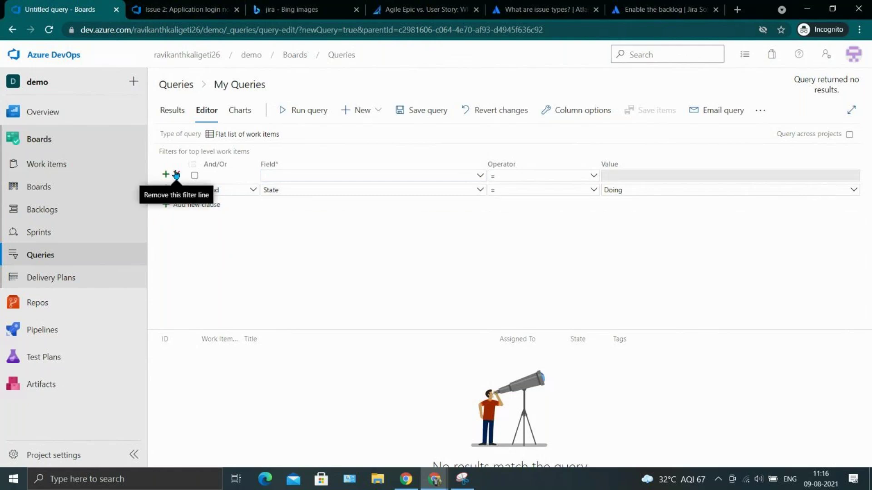
{"action": "left_click", "coordinate": [377, 189]}
{"action": "left_click", "coordinate": [311, 110]}
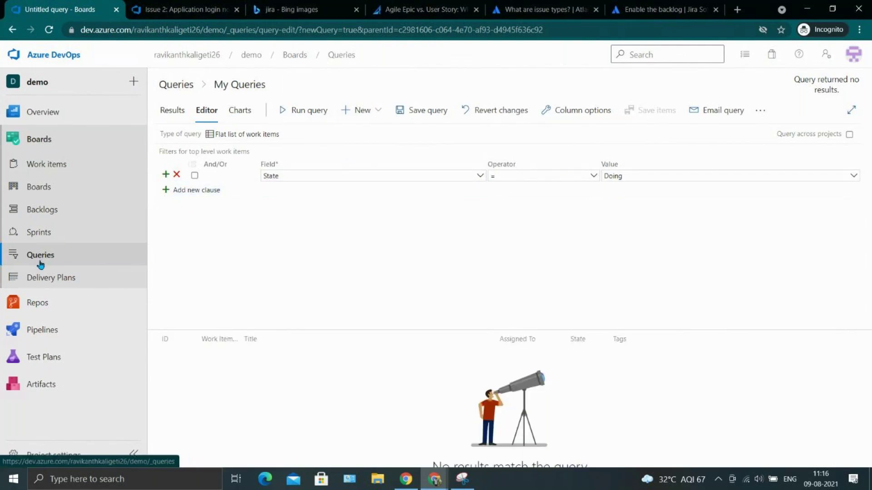
Go to Delivery Plans, choosing Leave on the unsaved-query warning.
{"action": "left_click", "coordinate": [39, 275]}
{"action": "left_click", "coordinate": [504, 281]}
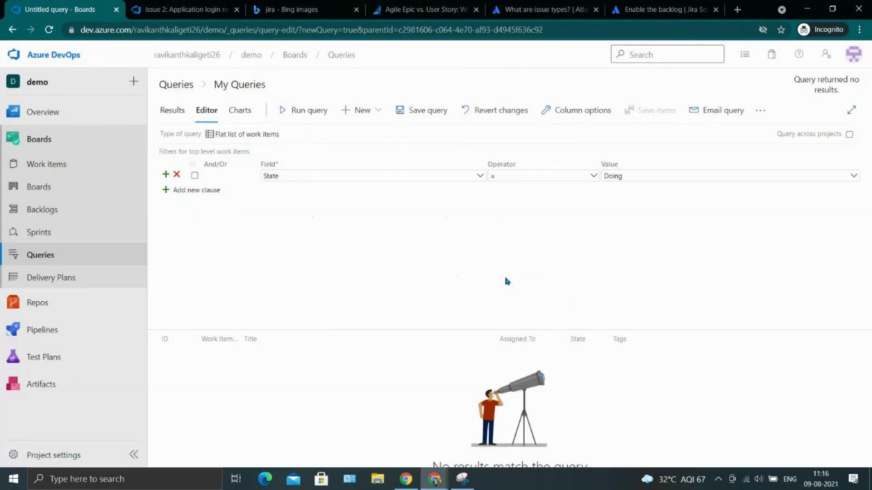
{"action": "left_click", "coordinate": [14, 258]}
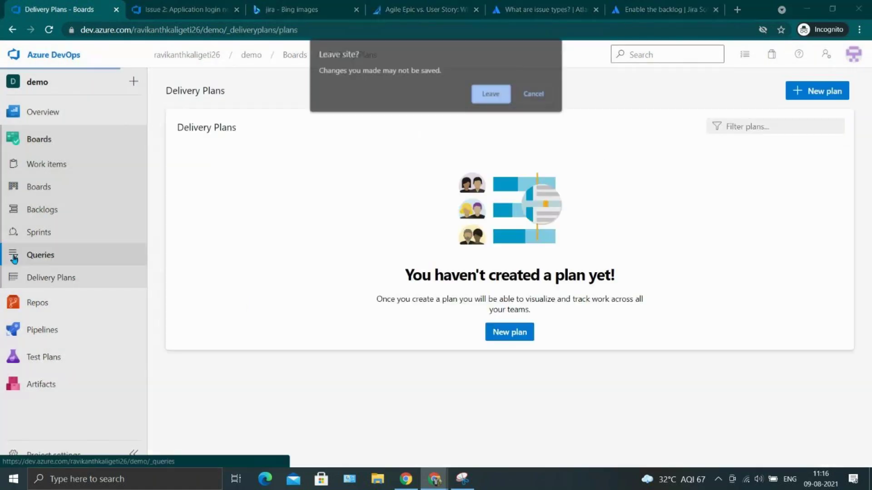
Leave the page, start a new query, and try setting its first clause field to Issue.
{"action": "left_click", "coordinate": [492, 91]}
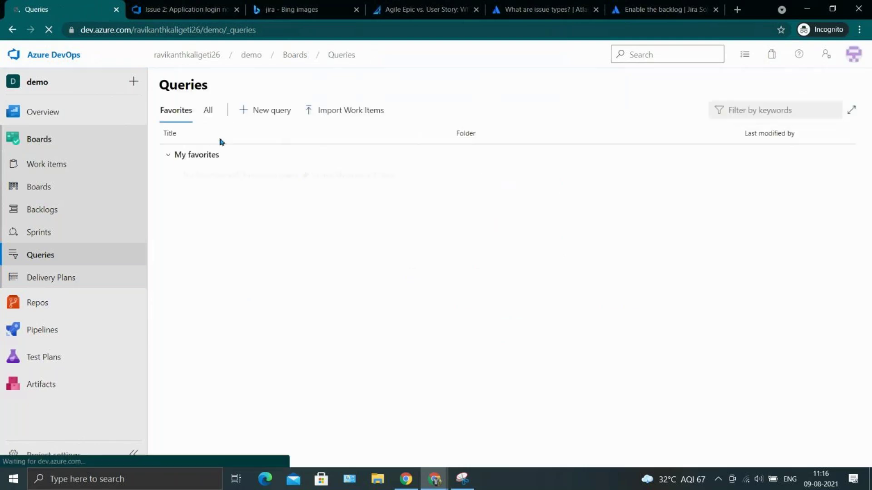
{"action": "left_click", "coordinate": [273, 108]}
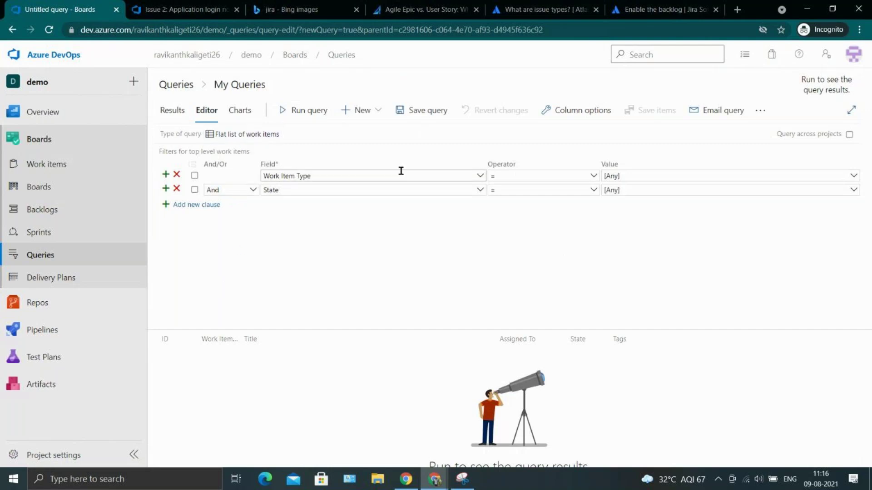
{"action": "left_click", "coordinate": [481, 176]}
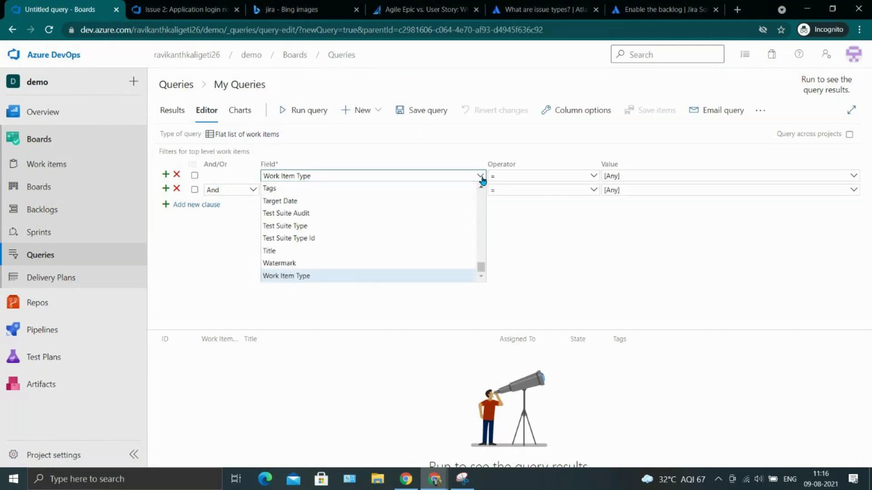
{"action": "key", "text": "BackSpace"}
{"action": "key", "text": "BackSpace"}
{"action": "key", "text": "BackSpace"}
{"action": "key", "text": "BackSpace"}
{"action": "key", "text": "BackSpace"}
{"action": "key", "text": "BackSpace"}
{"action": "key", "text": "BackSpace"}
{"action": "key", "text": "BackSpace"}
{"action": "key", "text": "BackSpace"}
{"action": "key", "text": "BackSpace"}
{"action": "key", "text": "BackSpace"}
{"action": "key", "text": "BackSpace"}
{"action": "key", "text": "BackSpace"}
{"action": "key", "text": "BackSpace"}
{"action": "type", "text": "Iss"}
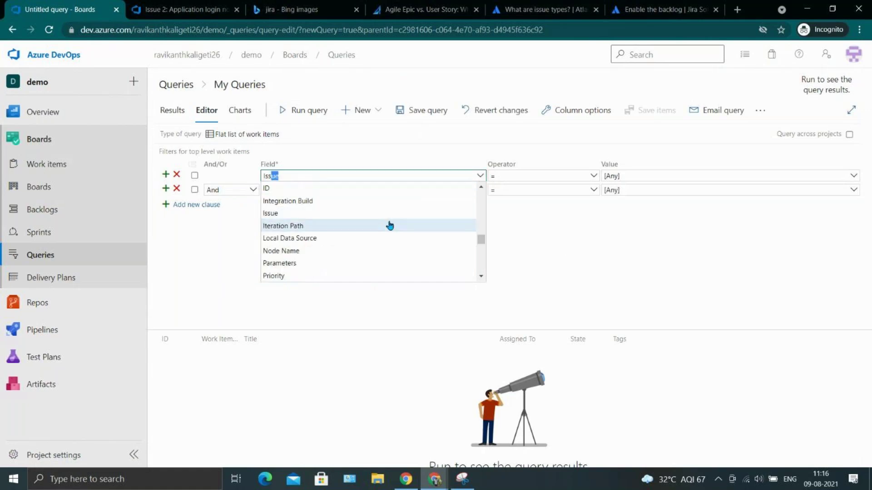
{"action": "key", "text": "Escape"}
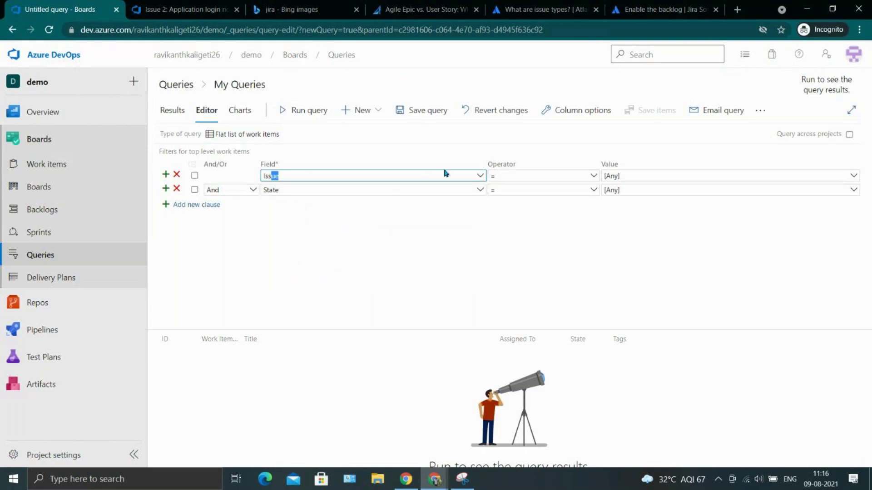
{"action": "left_click", "coordinate": [547, 175]}
{"action": "left_click", "coordinate": [621, 175]}
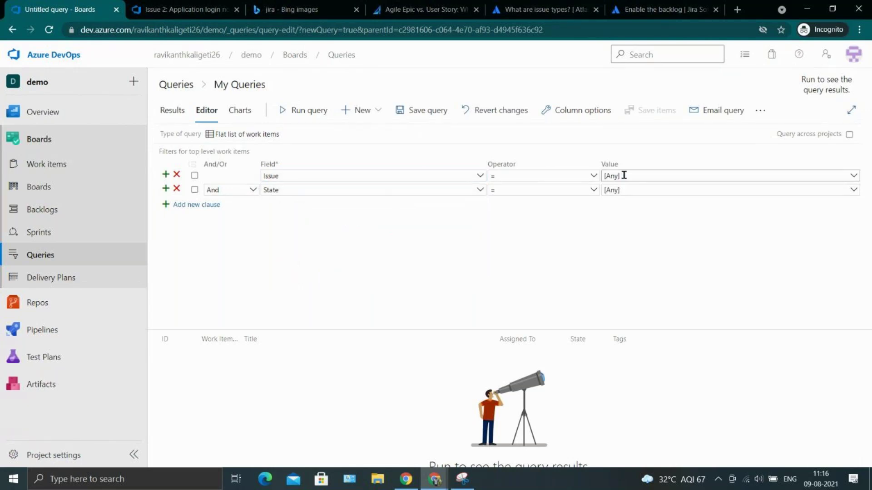
{"action": "left_click", "coordinate": [856, 177]}
{"action": "left_click", "coordinate": [695, 225]}
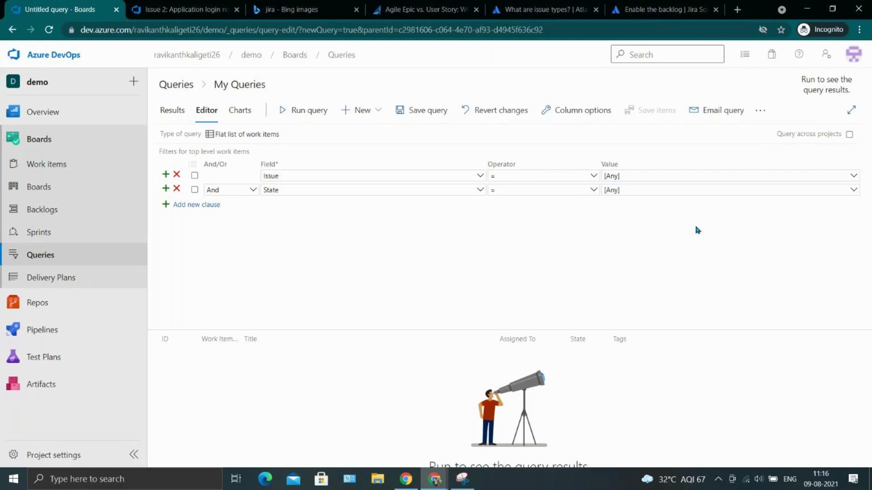
Change the first clause to Work Item Type = Issue.
{"action": "left_click", "coordinate": [343, 176]}
{"action": "key", "text": "ctrl+a"}
{"action": "key", "text": "BackSpace"}
{"action": "left_click", "coordinate": [479, 176]}
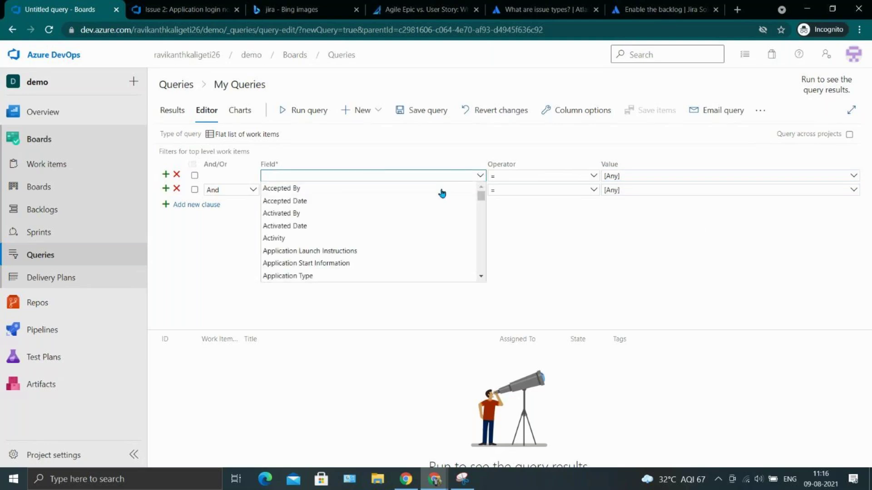
{"action": "type", "text": "work"}
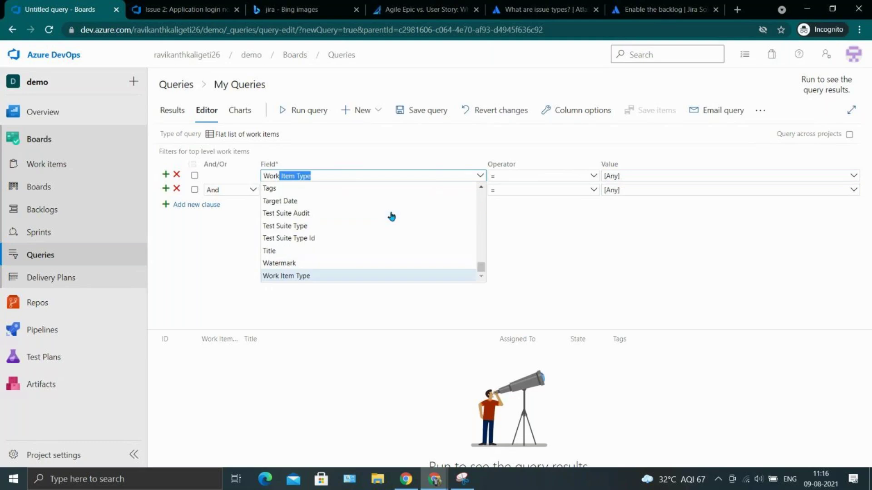
{"action": "key", "text": "Return"}
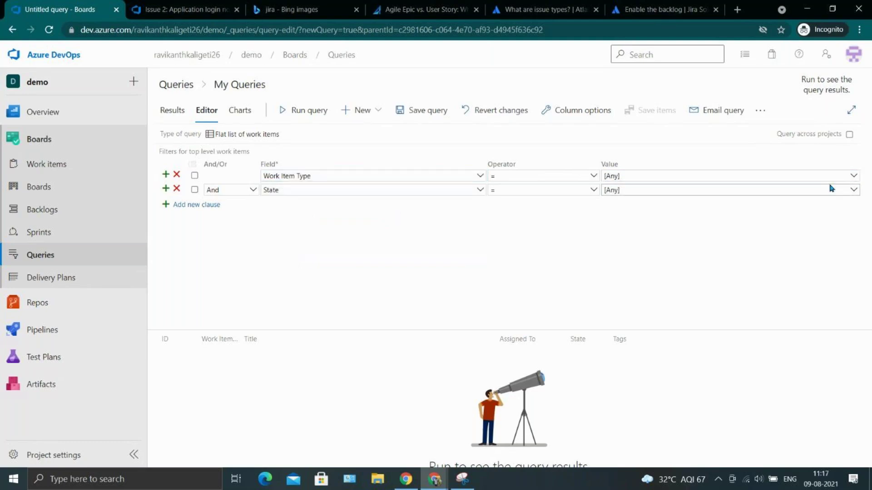
{"action": "left_click", "coordinate": [853, 176]}
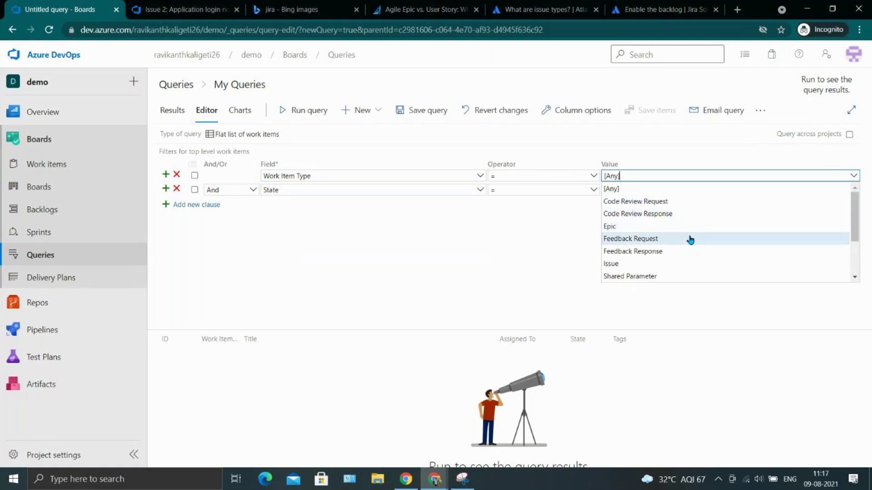
{"action": "scroll", "coordinate": [687, 241], "scroll_direction": "down", "scroll_amount": 2}
{"action": "scroll", "coordinate": [687, 241], "scroll_direction": "up", "scroll_amount": 2}
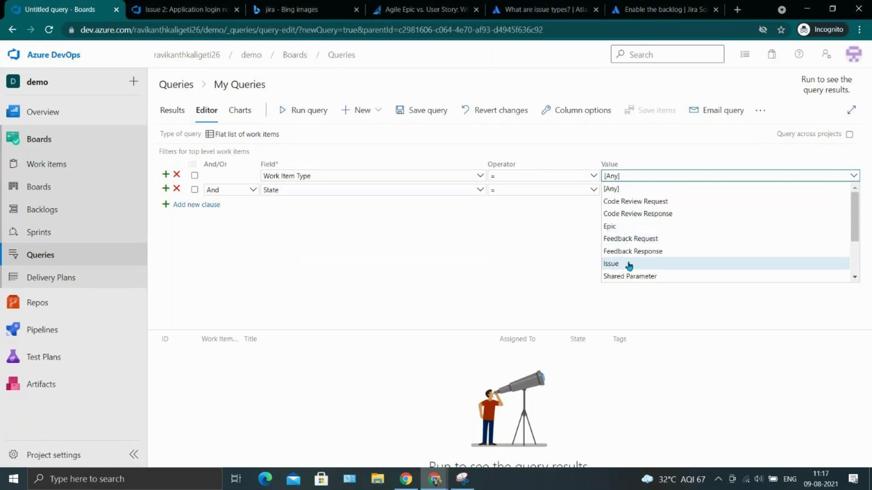
{"action": "left_click", "coordinate": [629, 265]}
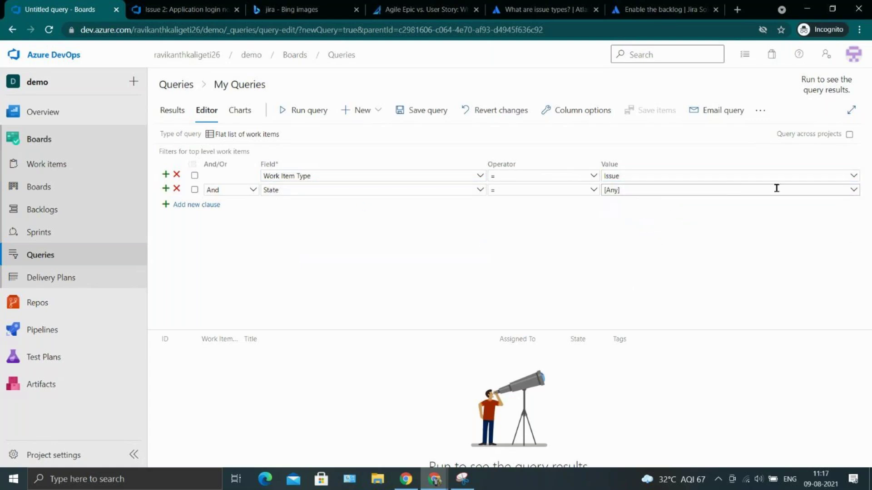
Set State to Done and run the query, returning 'Application login not working'.
{"action": "left_click", "coordinate": [853, 190]}
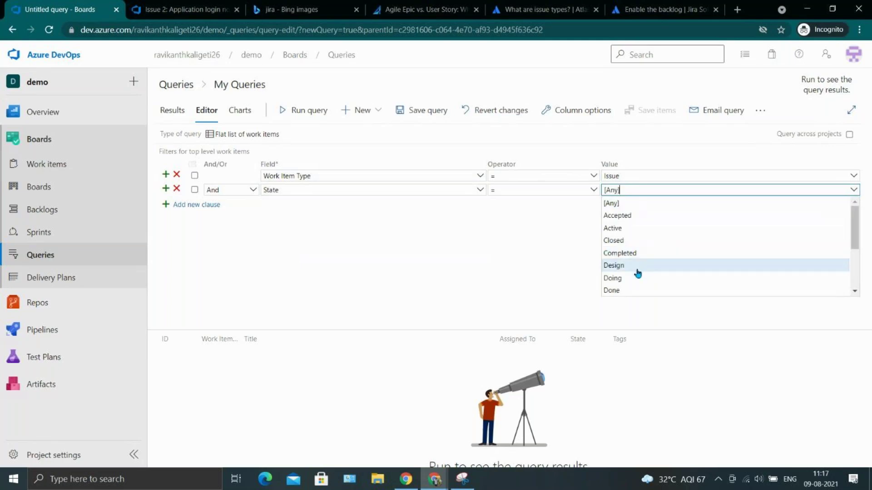
{"action": "left_click", "coordinate": [635, 291]}
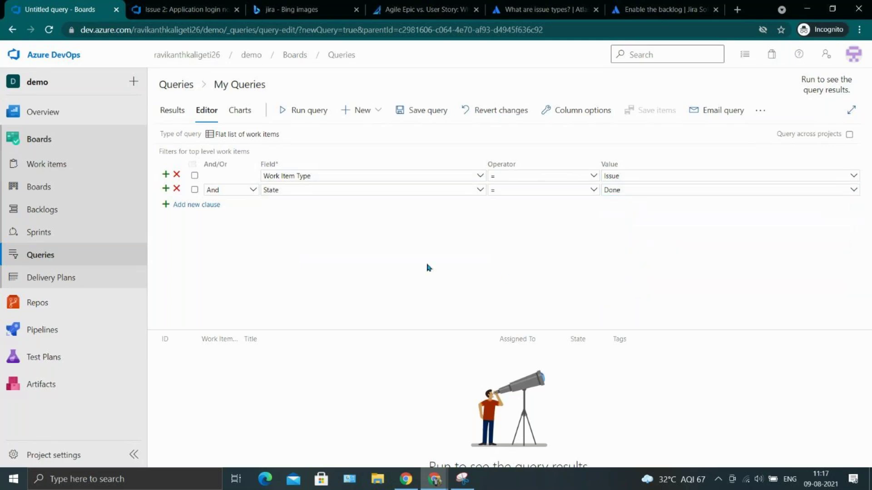
{"action": "left_click", "coordinate": [325, 111]}
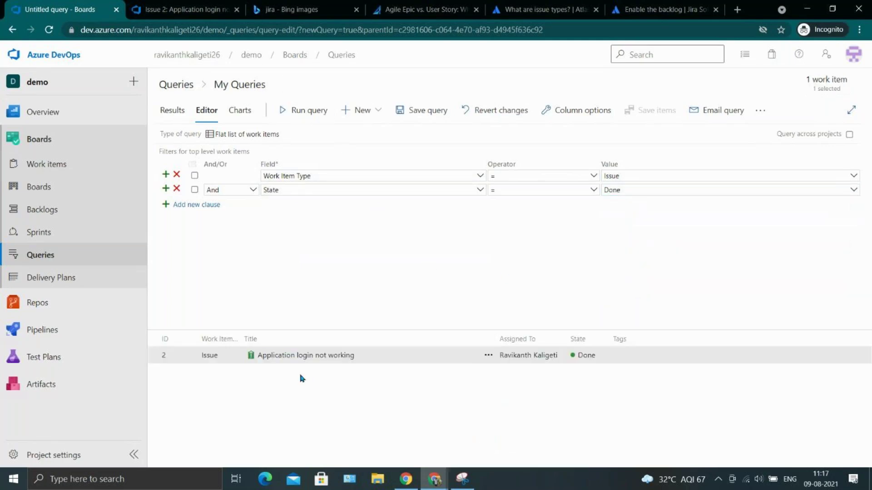
{"action": "left_click", "coordinate": [317, 176]}
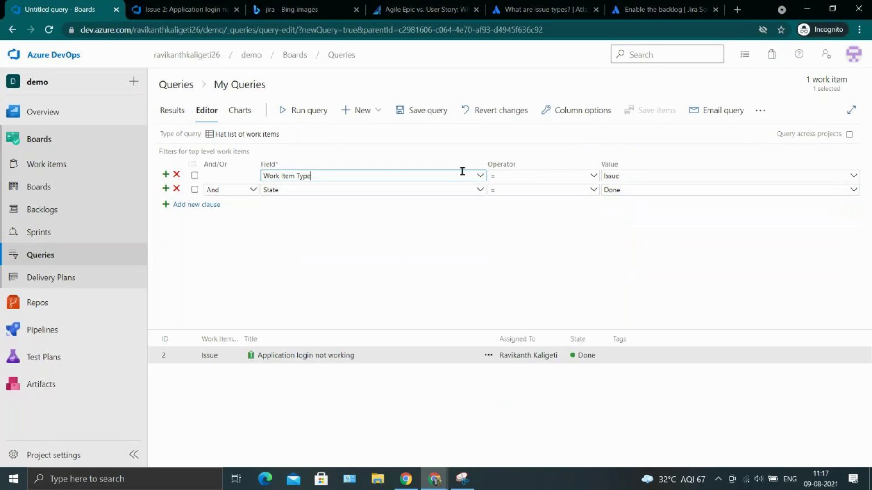
Switch the type filter to Task, rerun to get Task 4 in Done, and add a blank clause.
{"action": "left_click", "coordinate": [854, 177]}
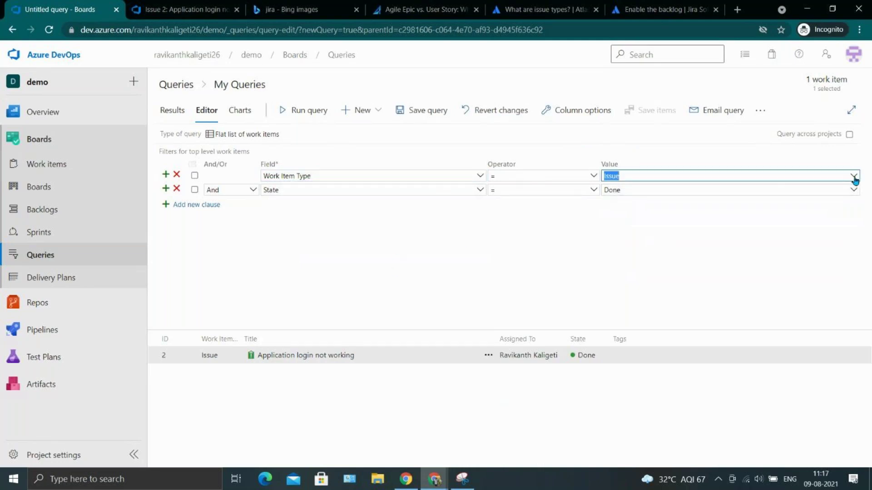
{"action": "scroll", "coordinate": [676, 241], "scroll_direction": "down", "scroll_amount": 2}
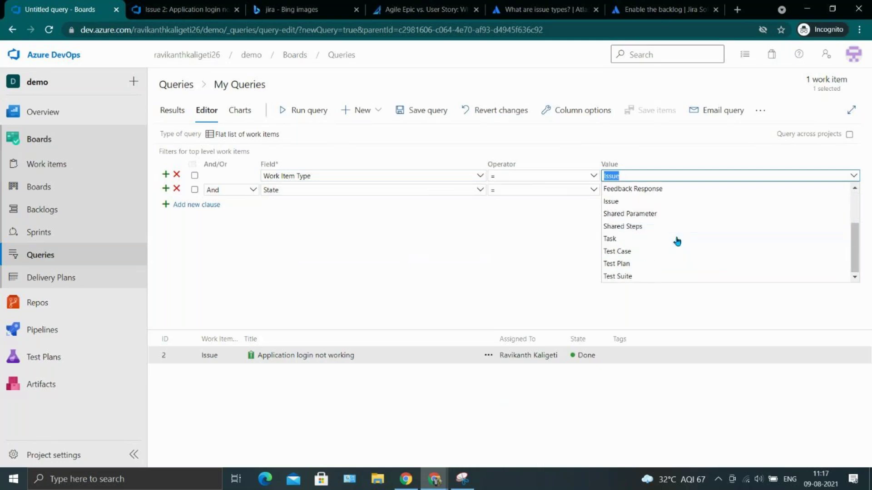
{"action": "left_click", "coordinate": [649, 240]}
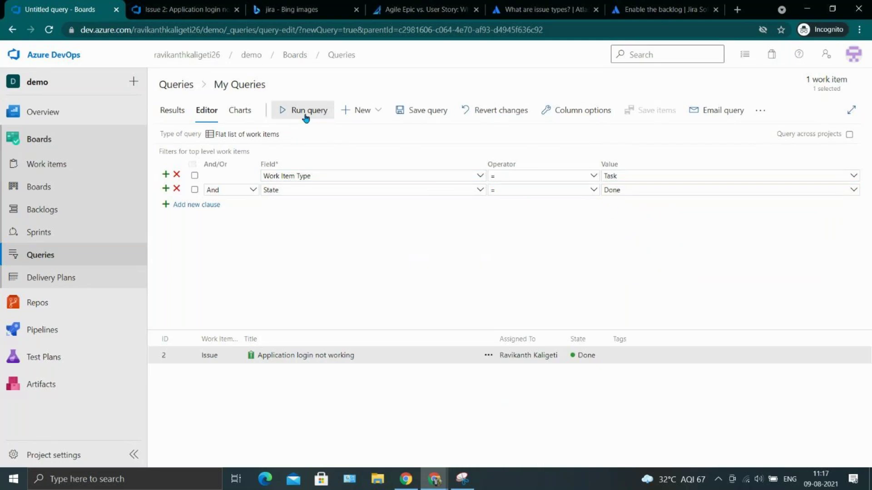
{"action": "left_click", "coordinate": [307, 115]}
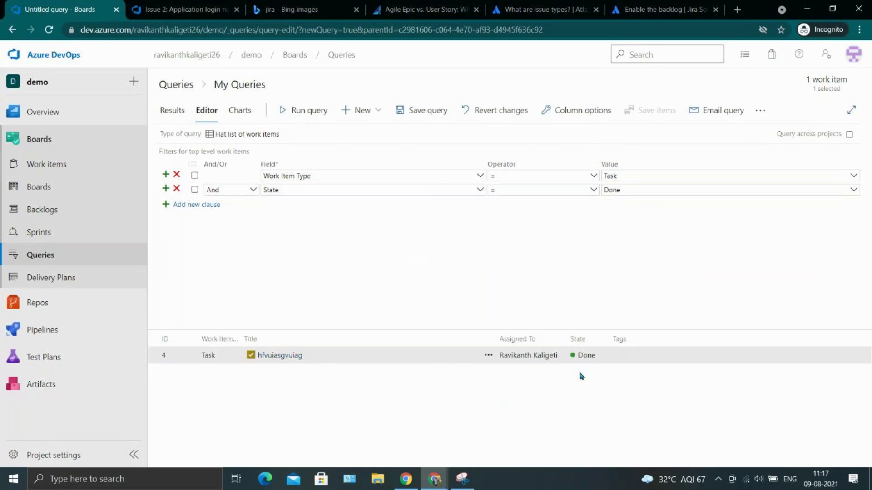
{"action": "left_click", "coordinate": [165, 188]}
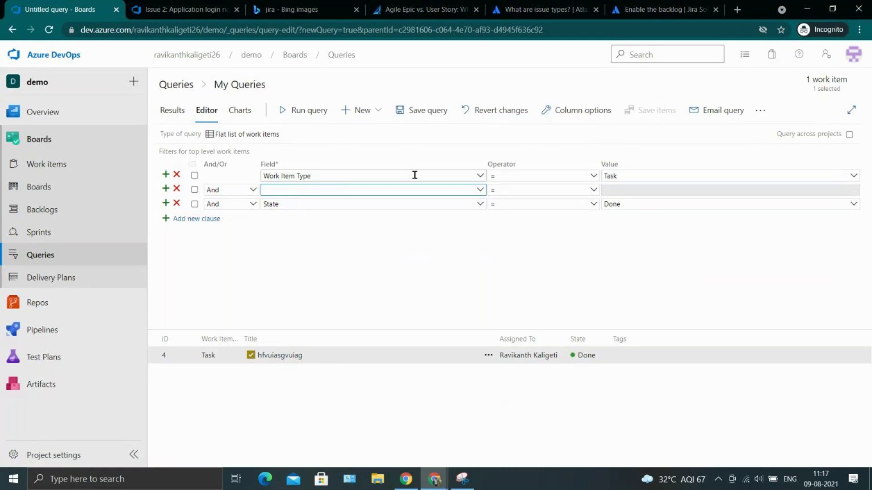
{"action": "left_click", "coordinate": [348, 282]}
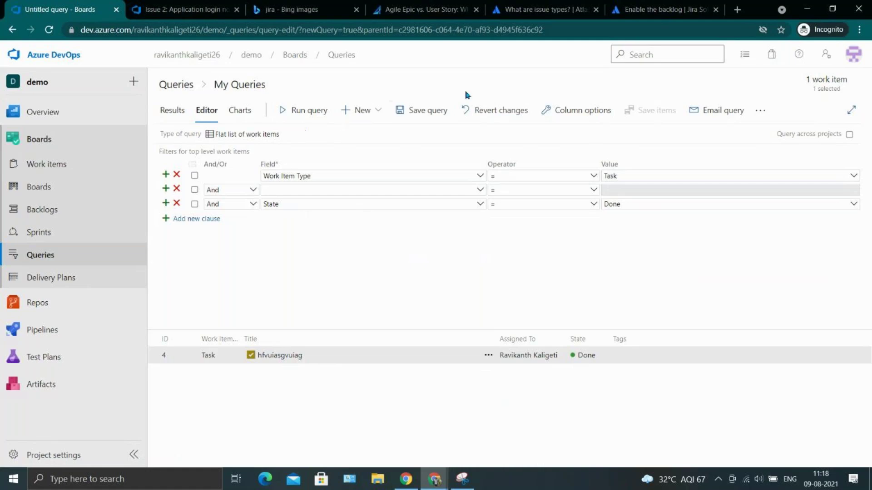
Save the query as 'jiraquery' in My Queries, then dismiss the Save as dialog unchanged.
{"action": "left_click", "coordinate": [439, 109]}
{"action": "type", "text": "nbc hgctyf"}
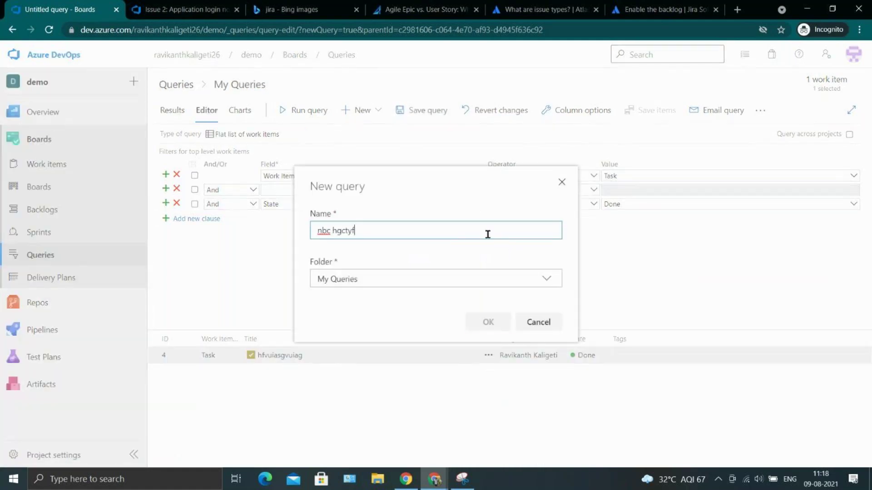
{"action": "key", "text": "BackSpace"}
{"action": "key", "text": "ctrl+a"}
{"action": "key", "text": "BackSpace"}
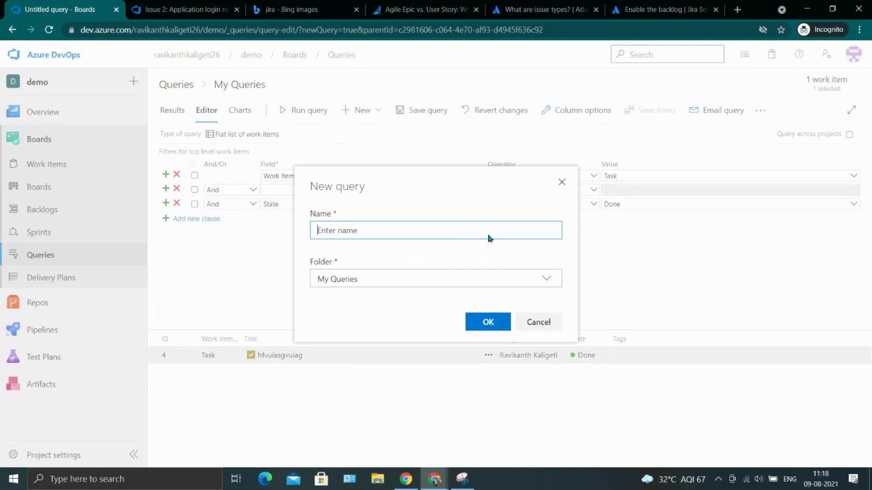
{"action": "type", "text": "jiraquery"}
{"action": "left_click", "coordinate": [467, 280]}
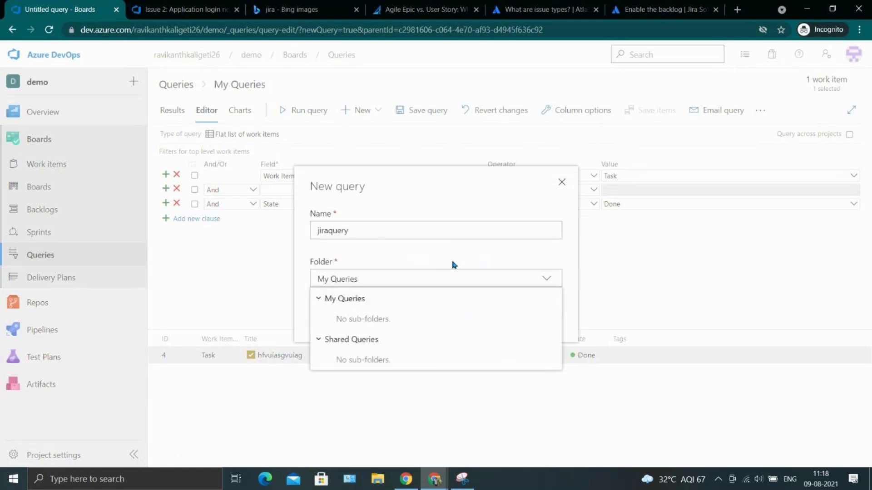
{"action": "left_click", "coordinate": [522, 247]}
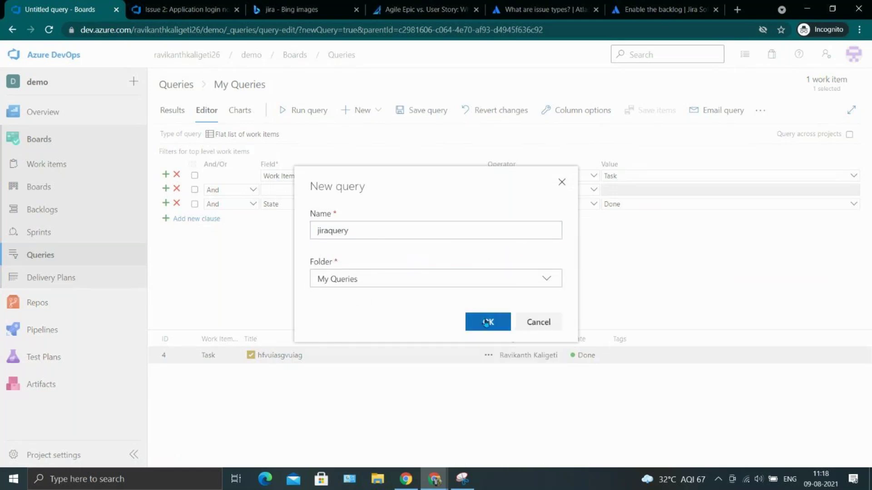
{"action": "left_click", "coordinate": [487, 322]}
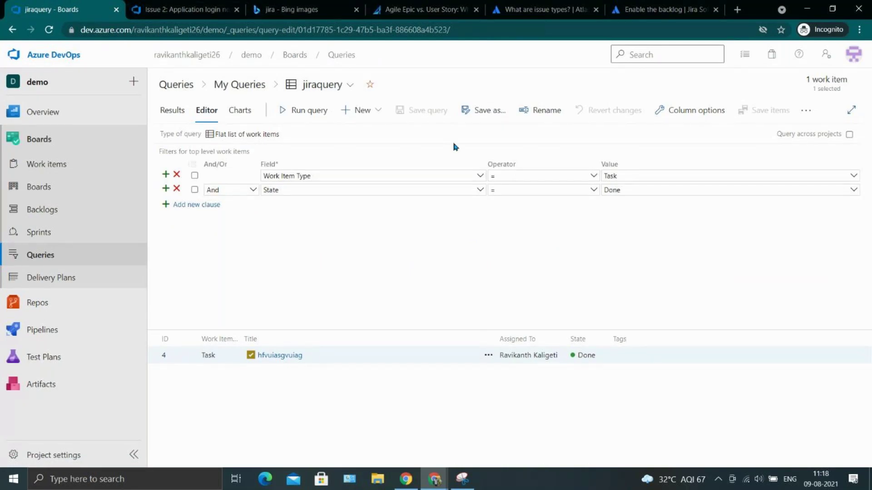
{"action": "left_click", "coordinate": [478, 119]}
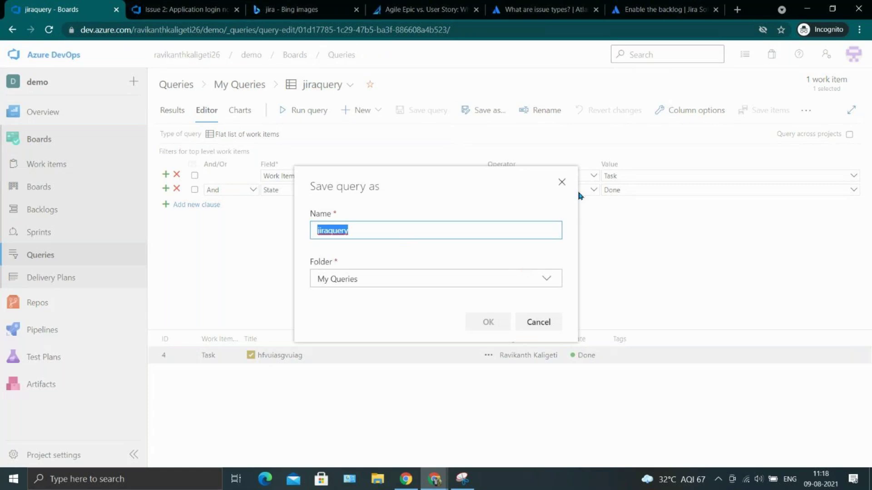
{"action": "left_click", "coordinate": [562, 183]}
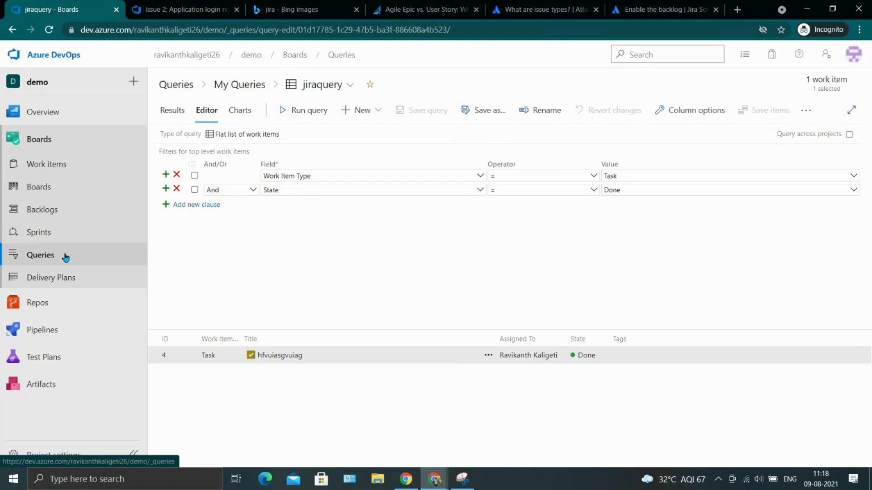
Reopen jiraquery from Queries, scroll through Task 4's details, and switch to its Charts view.
{"action": "left_click", "coordinate": [66, 258]}
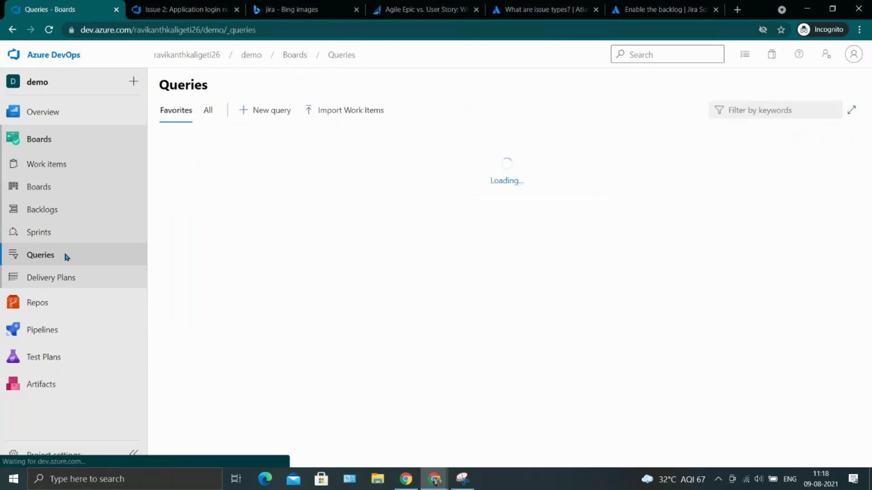
{"action": "left_click", "coordinate": [210, 177]}
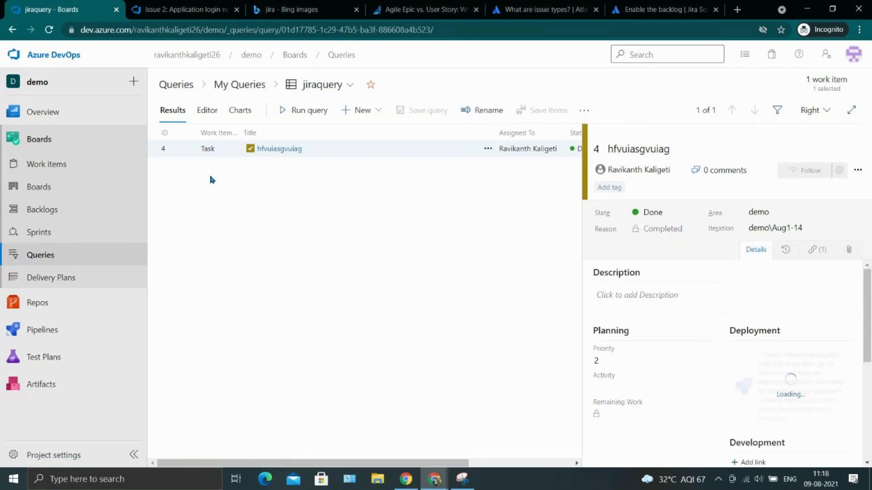
{"action": "scroll", "coordinate": [725, 388], "scroll_direction": "down", "scroll_amount": 3}
{"action": "scroll", "coordinate": [725, 388], "scroll_direction": "down", "scroll_amount": 3}
{"action": "scroll", "coordinate": [724, 388], "scroll_direction": "up", "scroll_amount": 6}
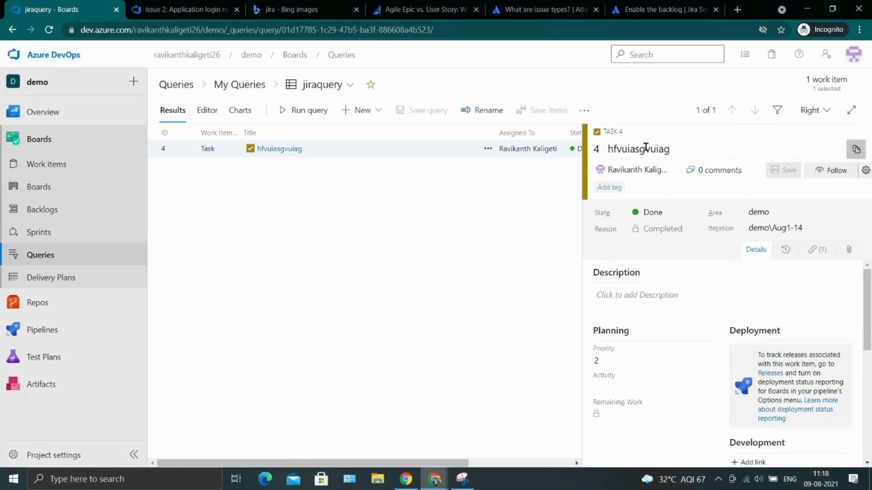
{"action": "scroll", "coordinate": [719, 346], "scroll_direction": "down", "scroll_amount": 1}
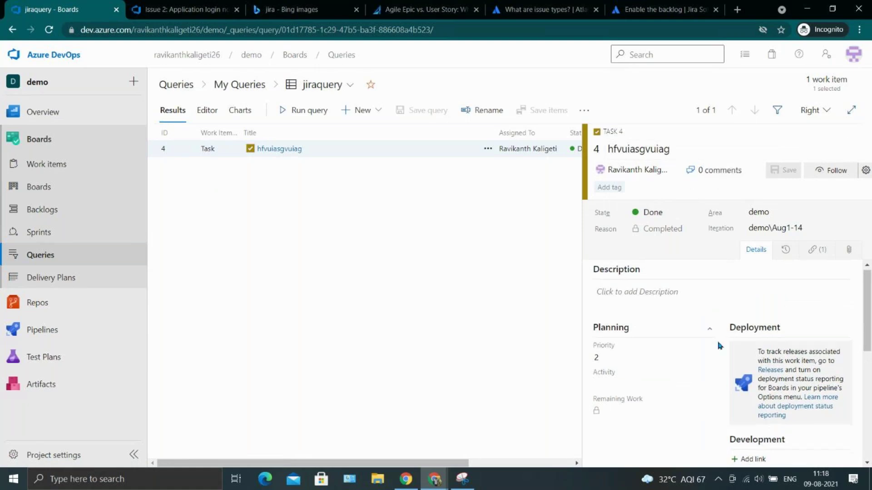
{"action": "scroll", "coordinate": [719, 346], "scroll_direction": "down", "scroll_amount": 5}
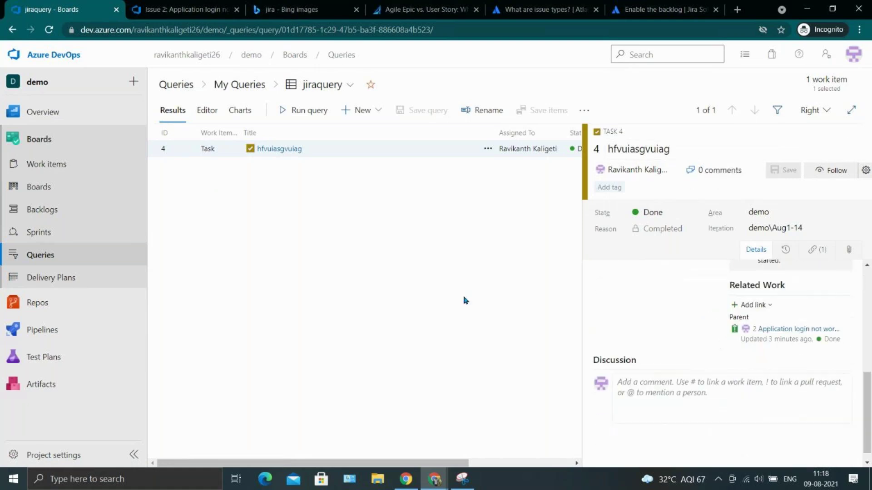
{"action": "left_click", "coordinate": [235, 115]}
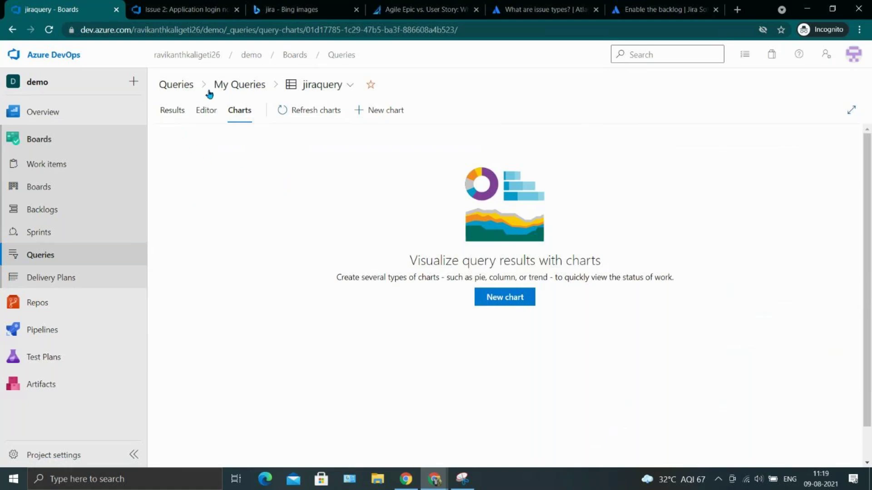
View jiraquery's editor, glance at the New dropdown, then return to the Queries list.
{"action": "left_click", "coordinate": [214, 112]}
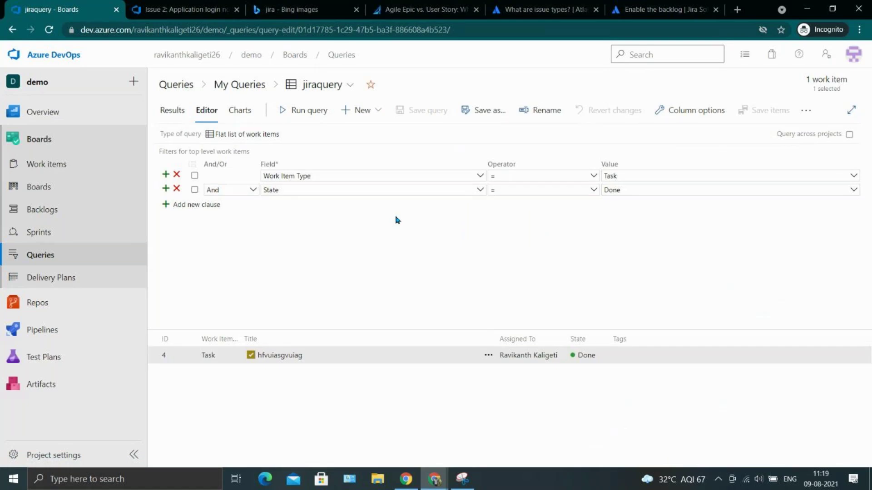
{"action": "left_click", "coordinate": [376, 111]}
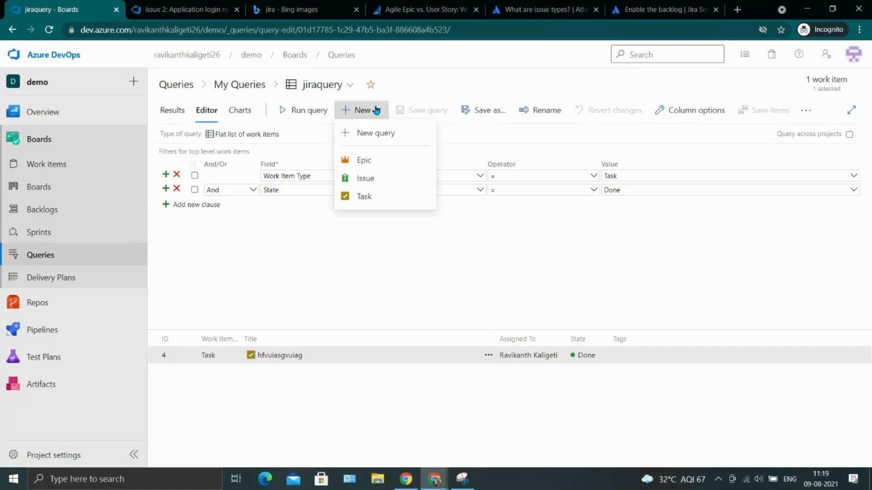
{"action": "left_click", "coordinate": [592, 287]}
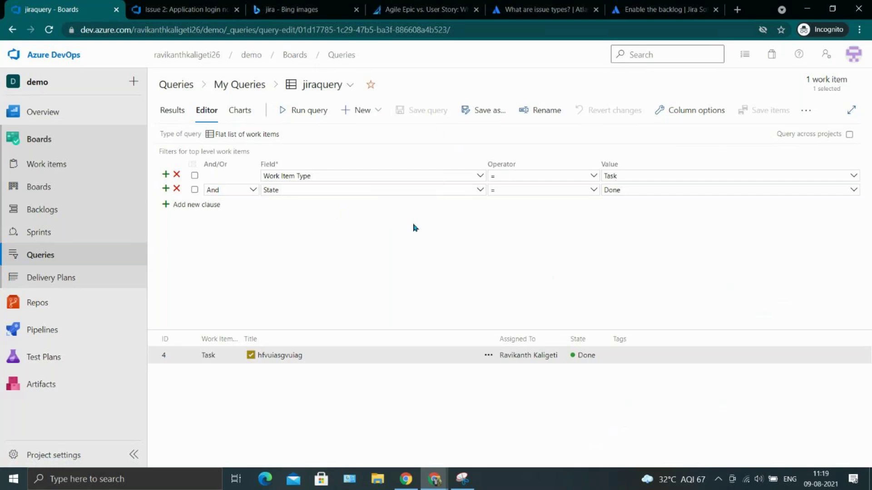
{"action": "left_click", "coordinate": [102, 261]}
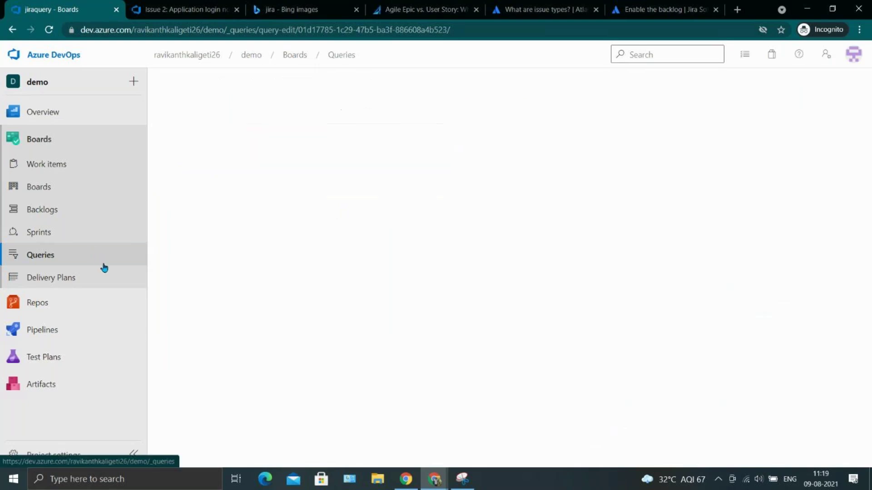
View the empty Delivery Plans page, then open the demo Team's Issues Kanban board.
{"action": "left_click", "coordinate": [100, 276]}
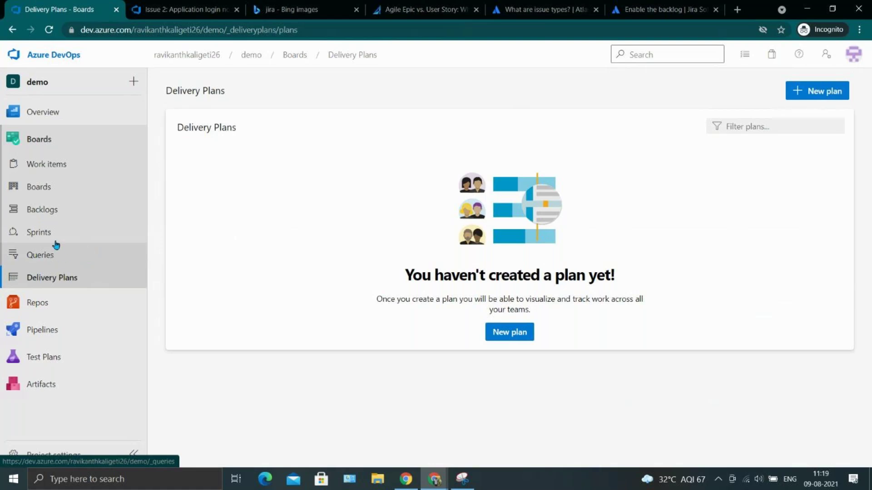
{"action": "left_click", "coordinate": [53, 189]}
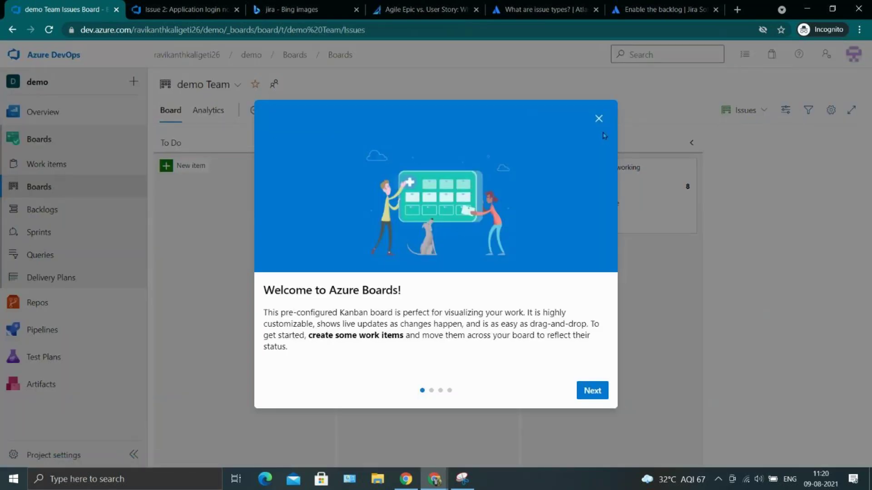
Dismiss the Welcome to Azure Boards dialog and open the board-level dropdown on the Issues board.
{"action": "left_click", "coordinate": [599, 119]}
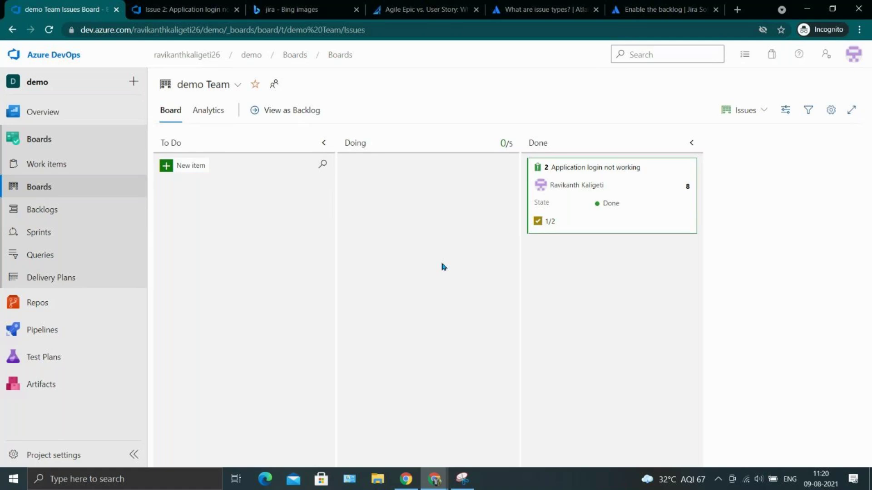
{"action": "left_click", "coordinate": [428, 266]}
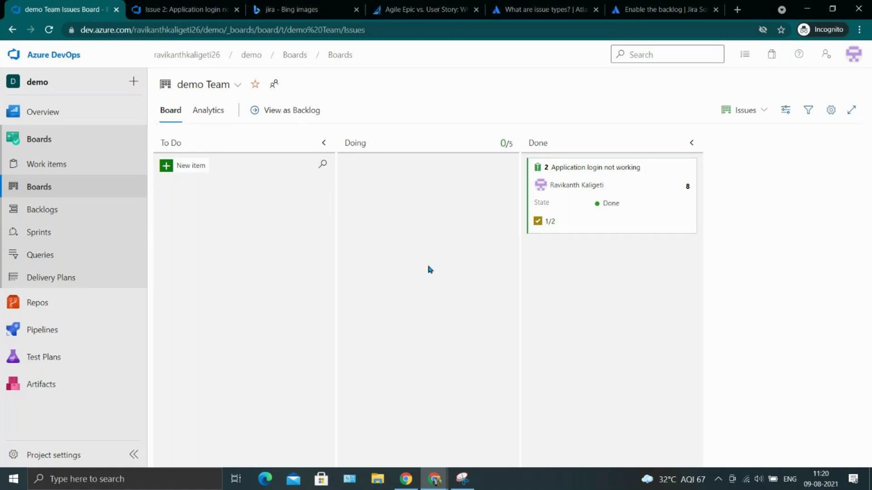
{"action": "left_click", "coordinate": [753, 111]}
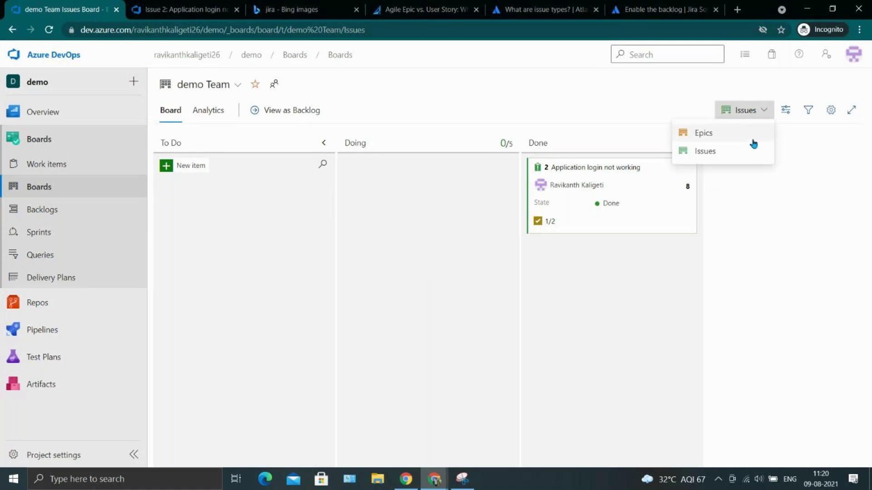
Show the Epics board, with Epic 1 'Infrastructure' in To Do, then preview other browser windows.
{"action": "left_click", "coordinate": [754, 142]}
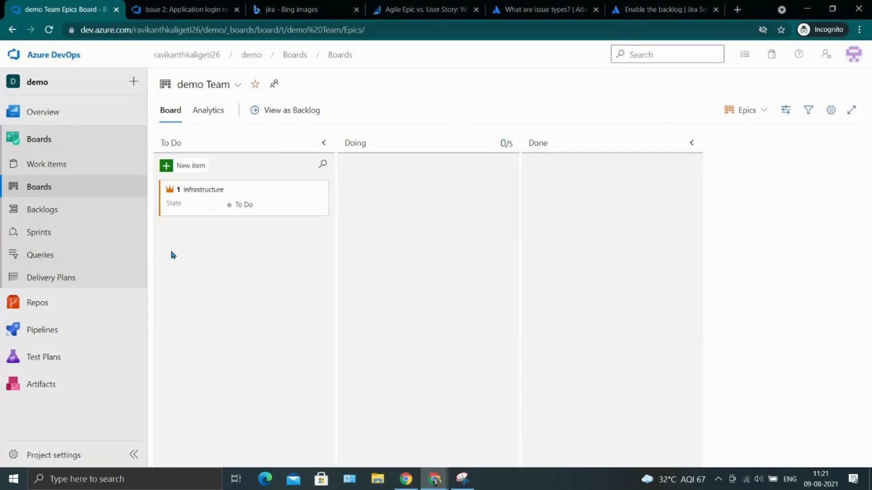
{"action": "left_click", "coordinate": [406, 477]}
{"action": "mouse_move", "coordinate": [434, 478]}
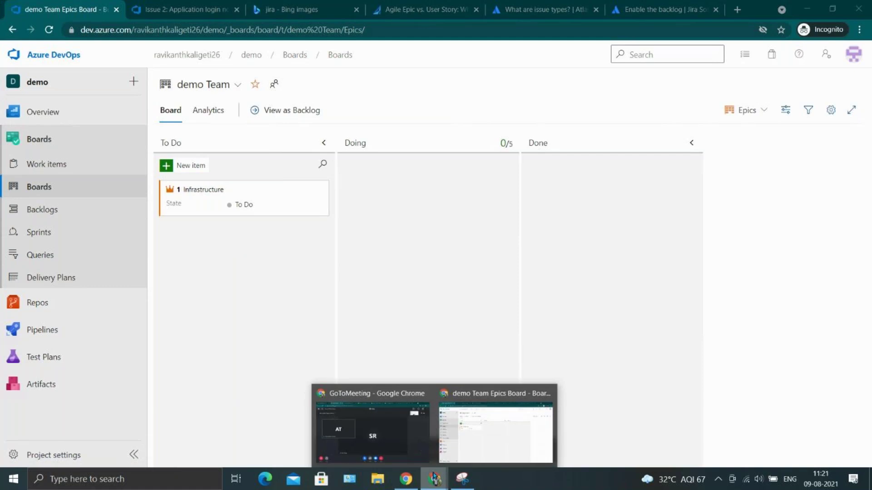